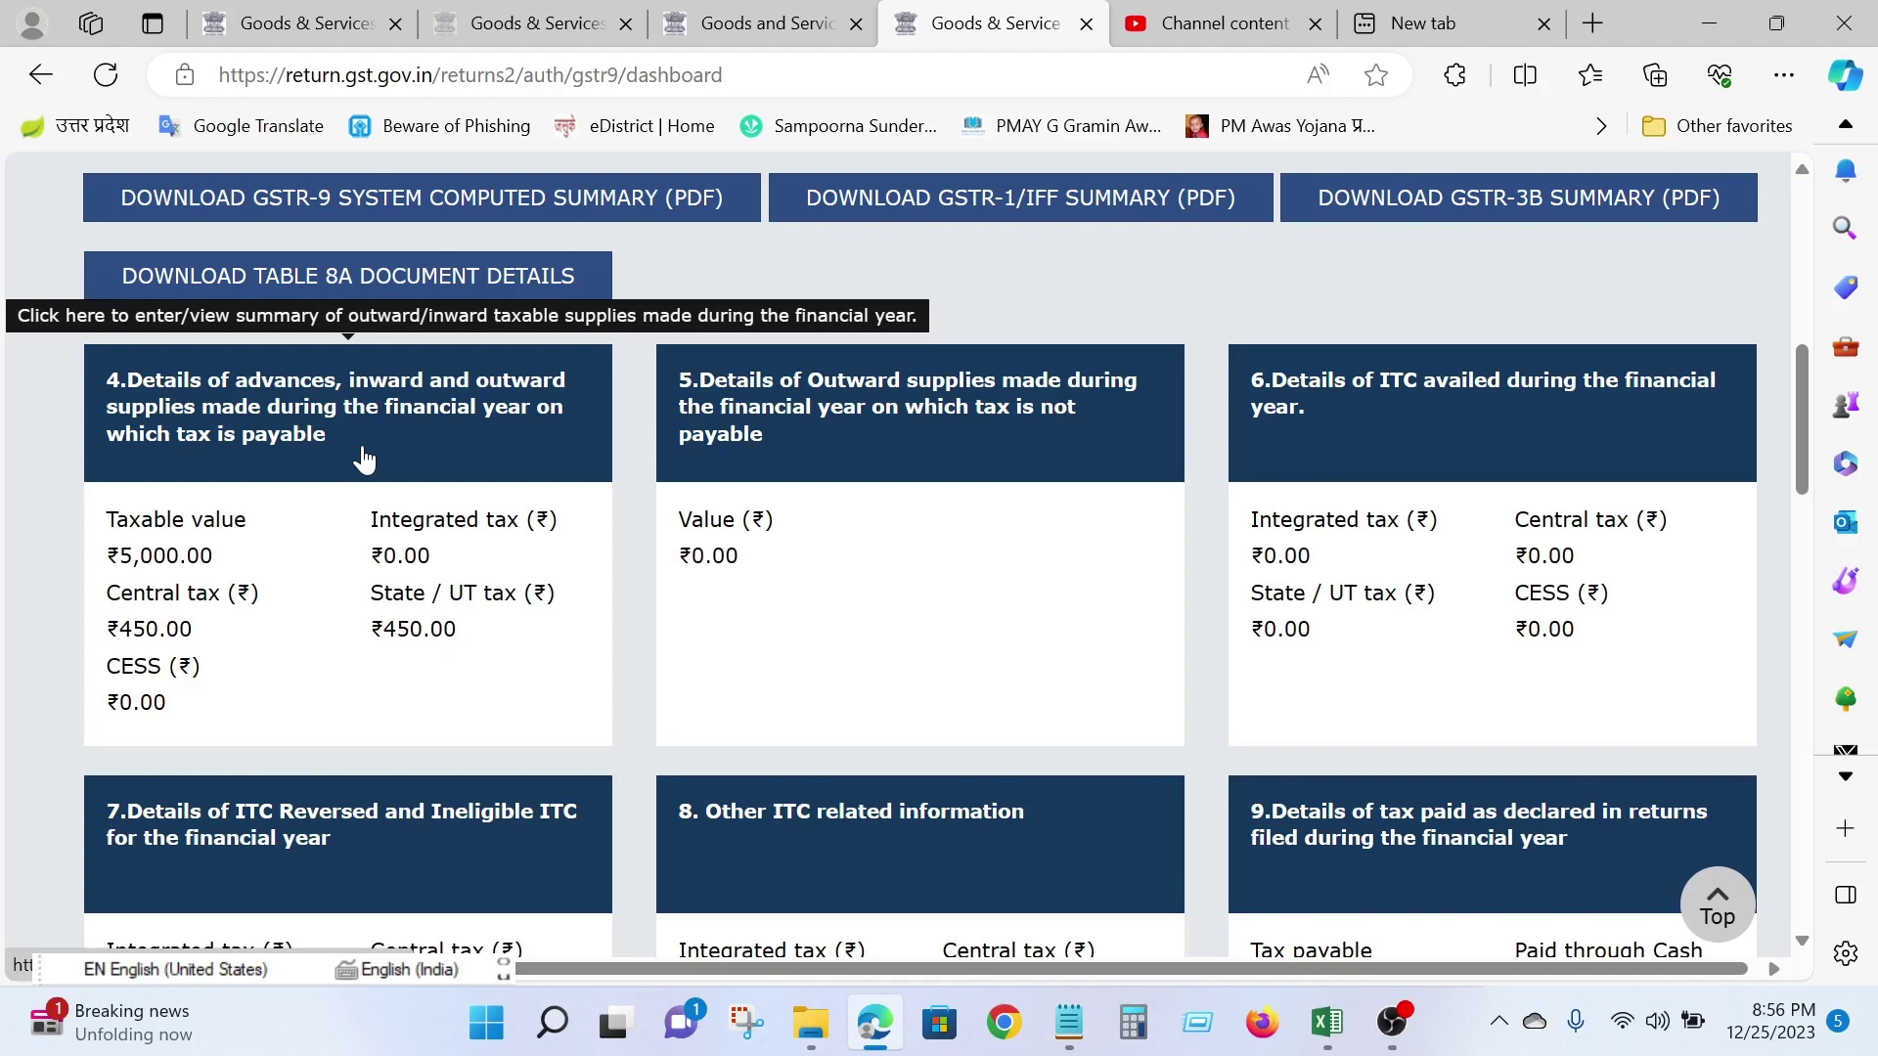
# Open table 4 of the GSTR-9 return on advances, inward and outward supplies and examine rows A to N
pyautogui.click(362, 445)
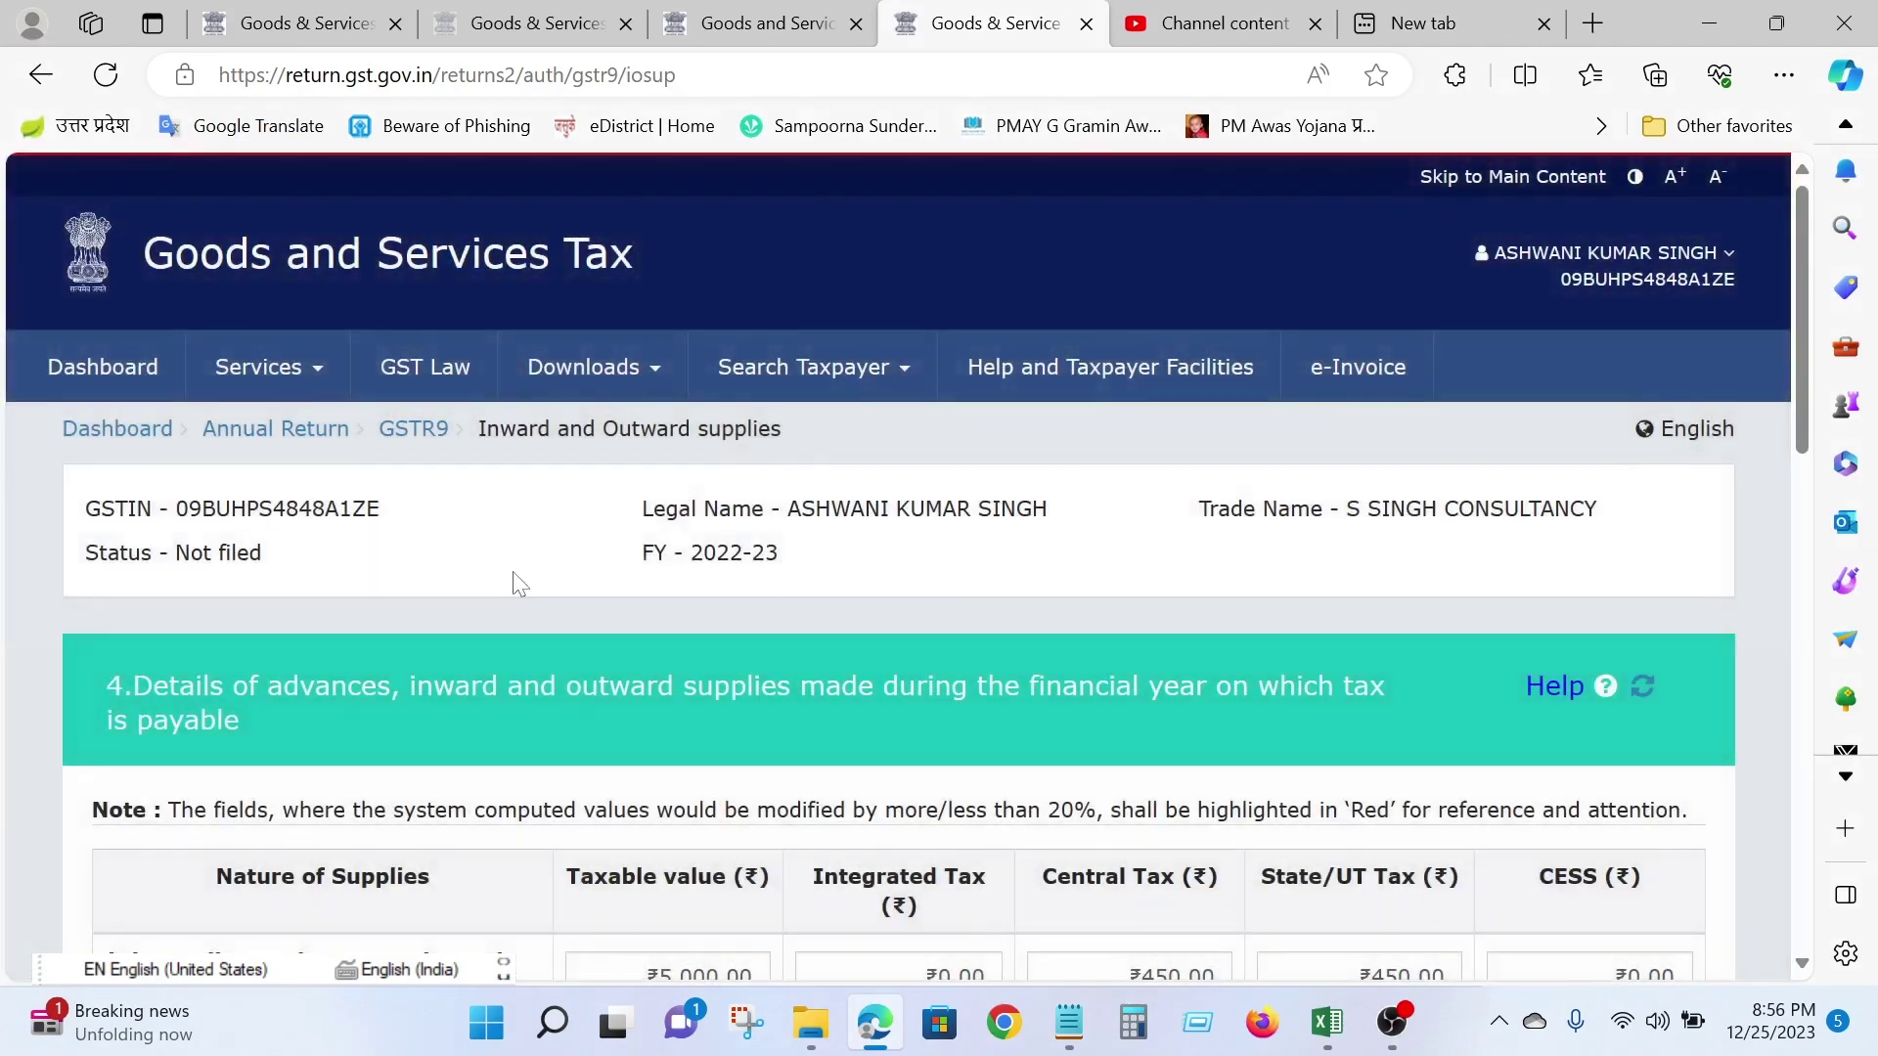
pyautogui.scroll(-5, 520, 590)
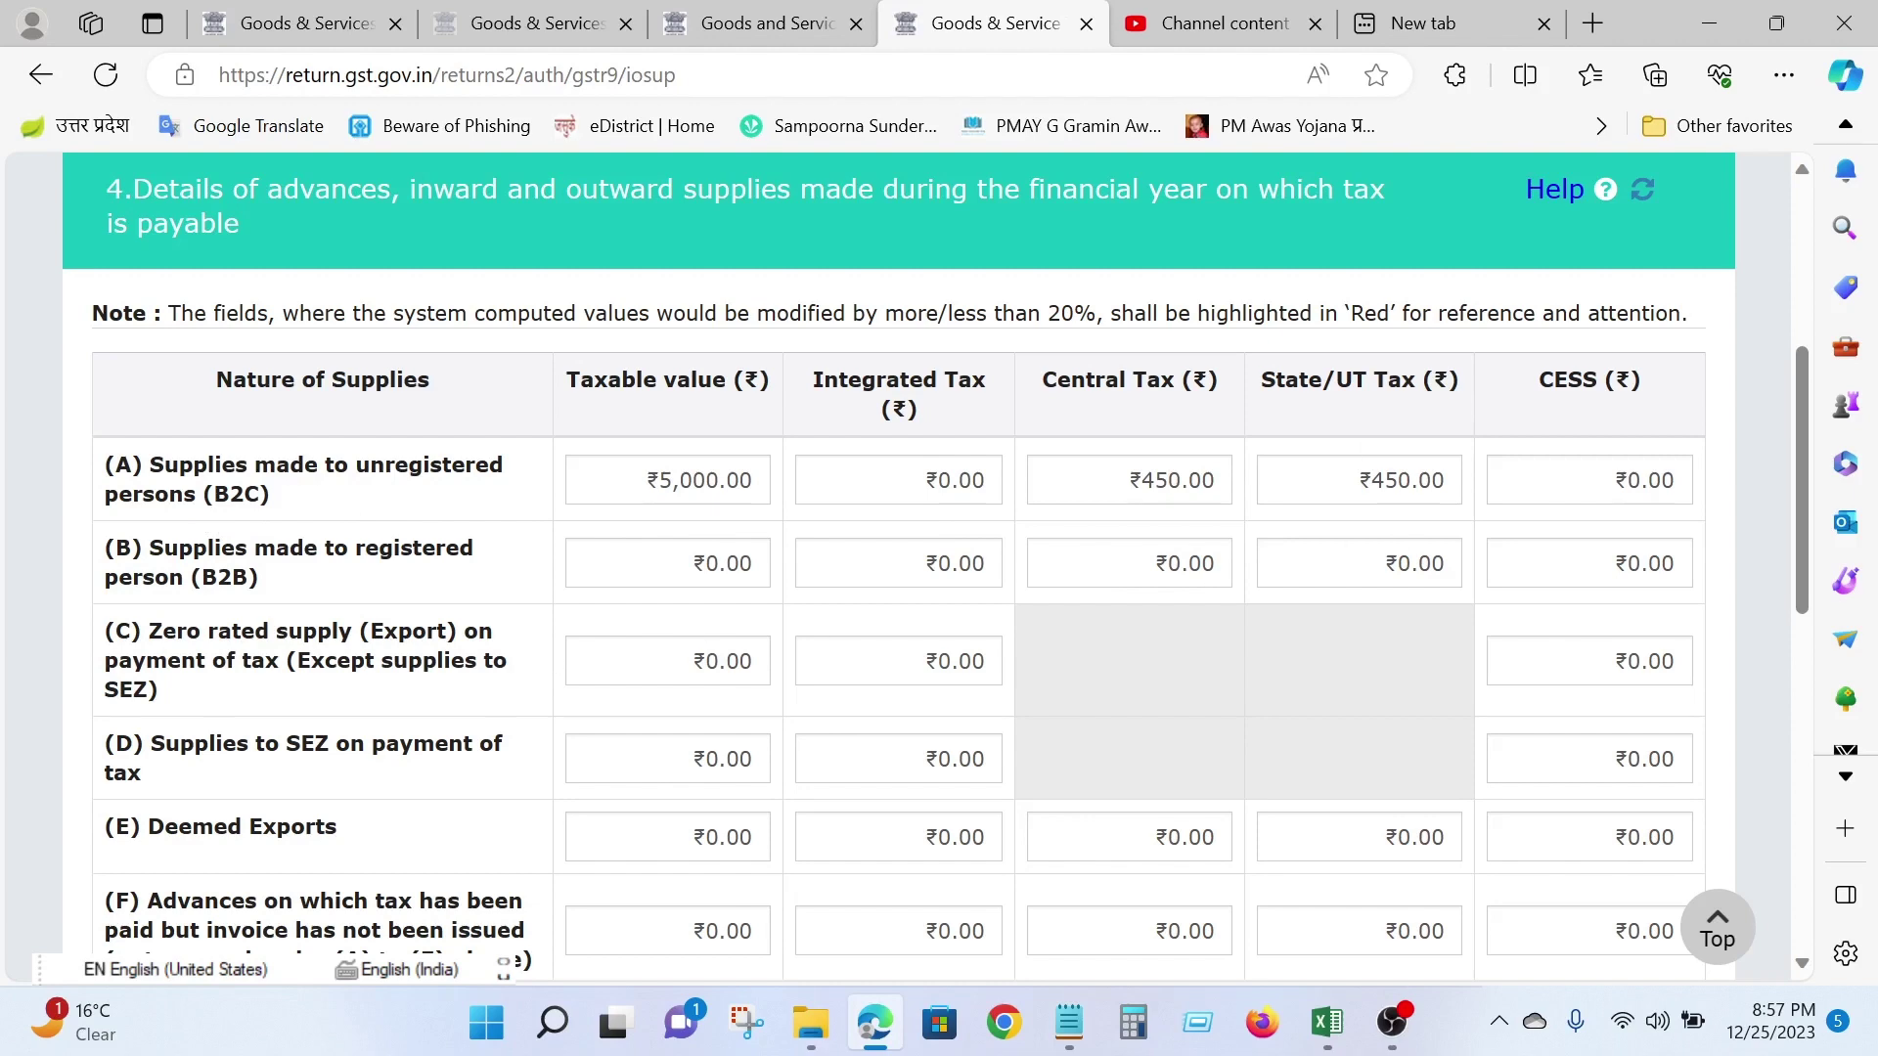
pyautogui.scroll(-1, 267, 611)
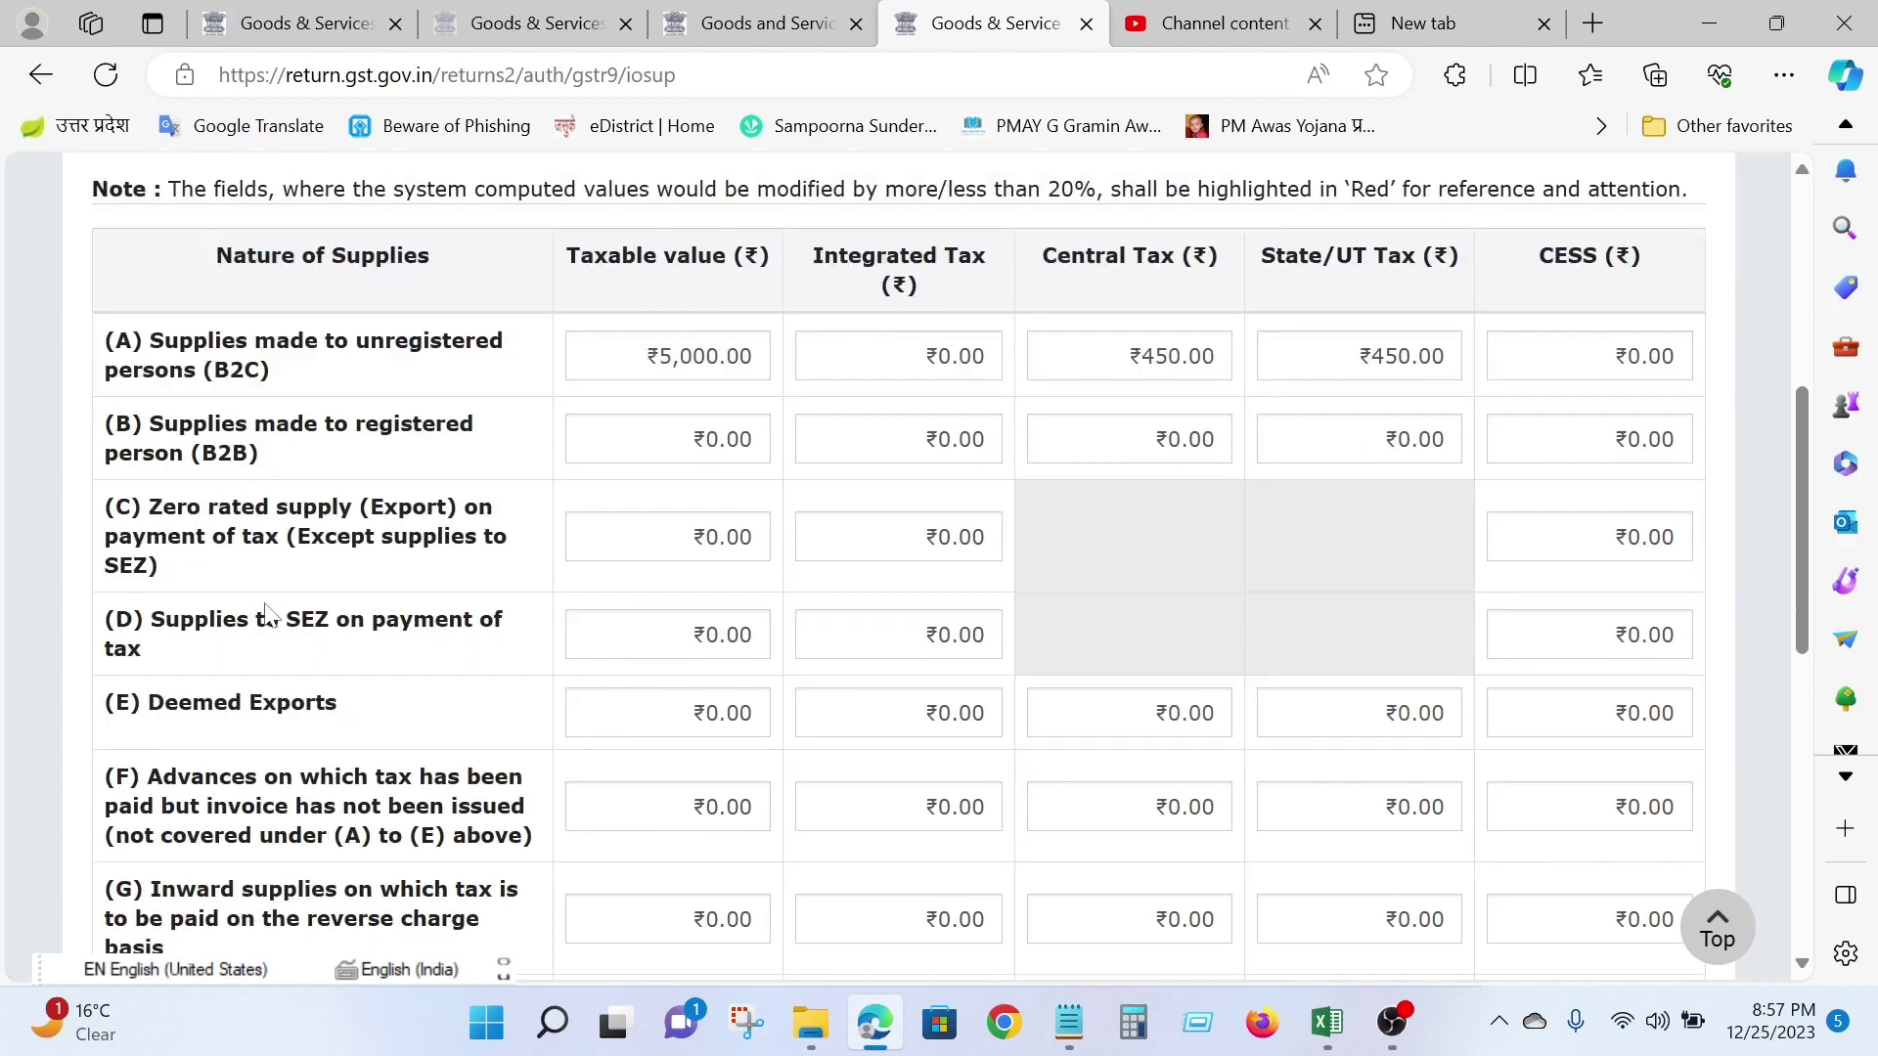
pyautogui.scroll(-6, 267, 612)
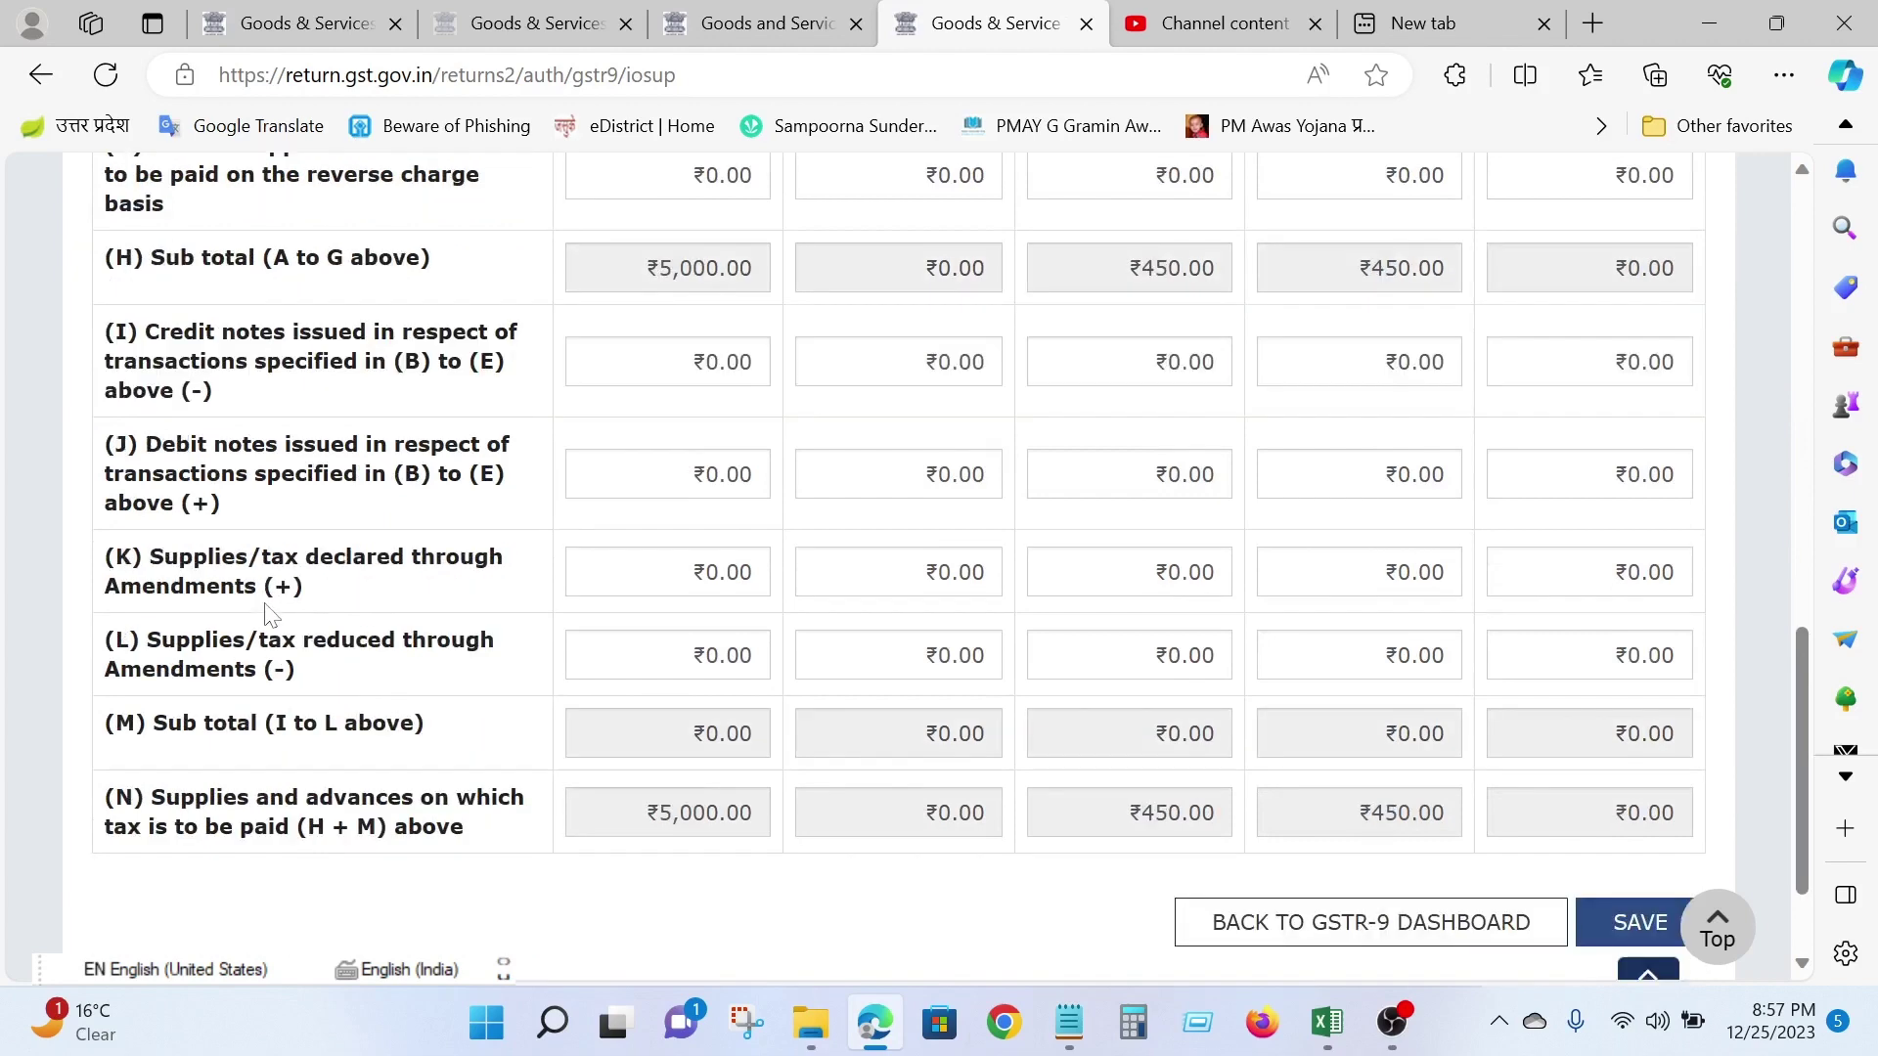
pyautogui.scroll(3, 277, 621)
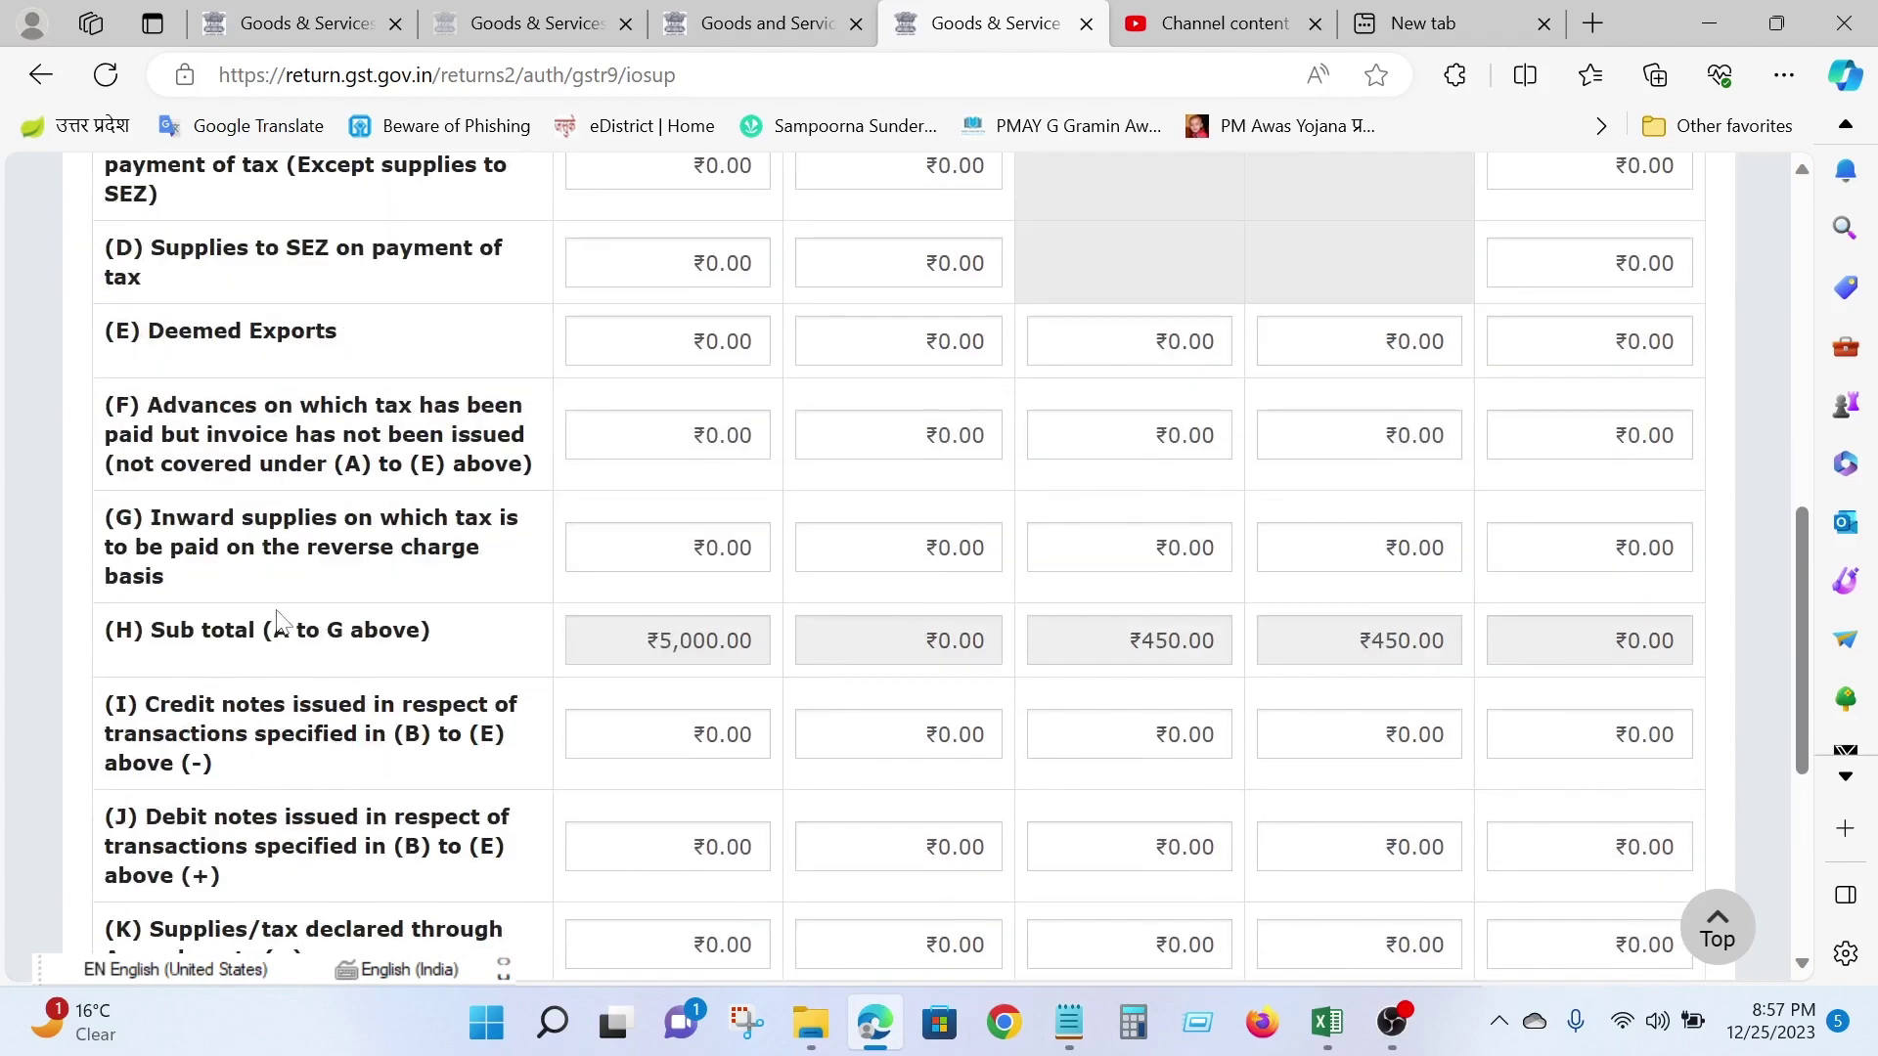
pyautogui.scroll(3, 278, 621)
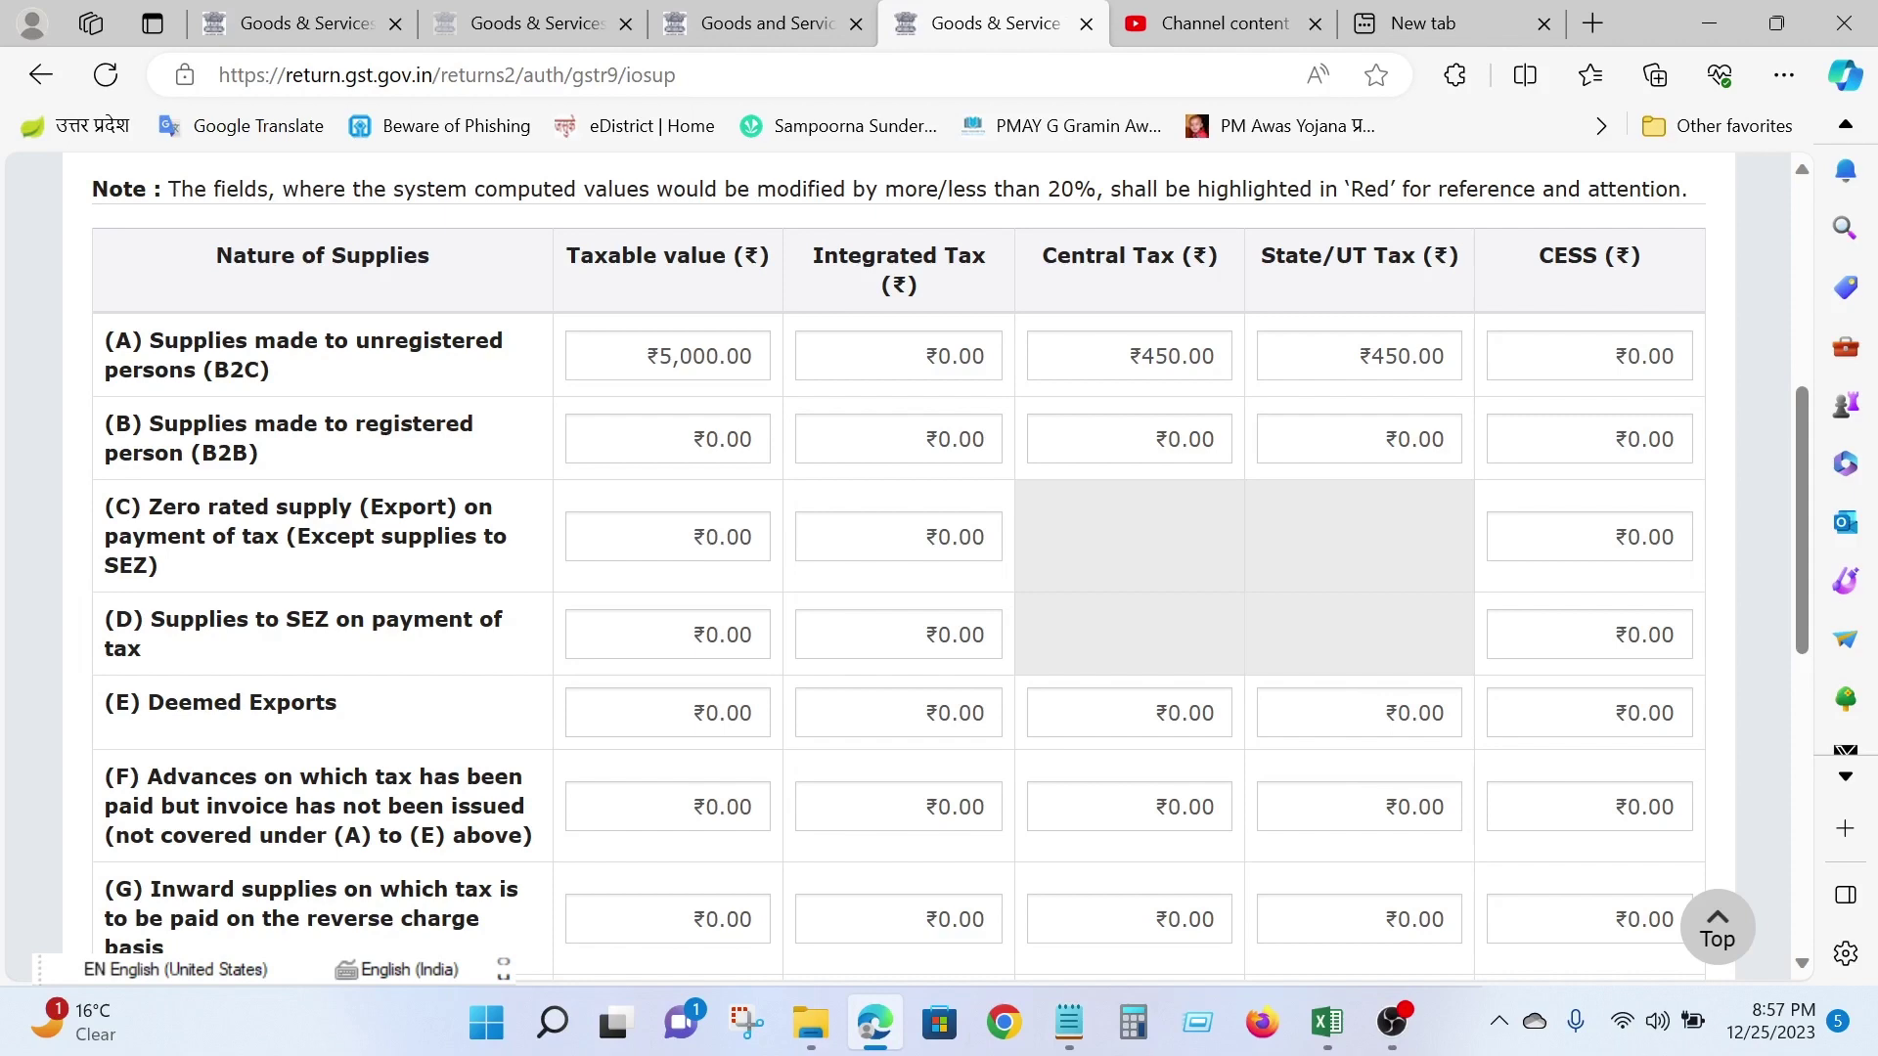
pyautogui.scroll(5, 78, 609)
pyautogui.scroll(-4, 78, 608)
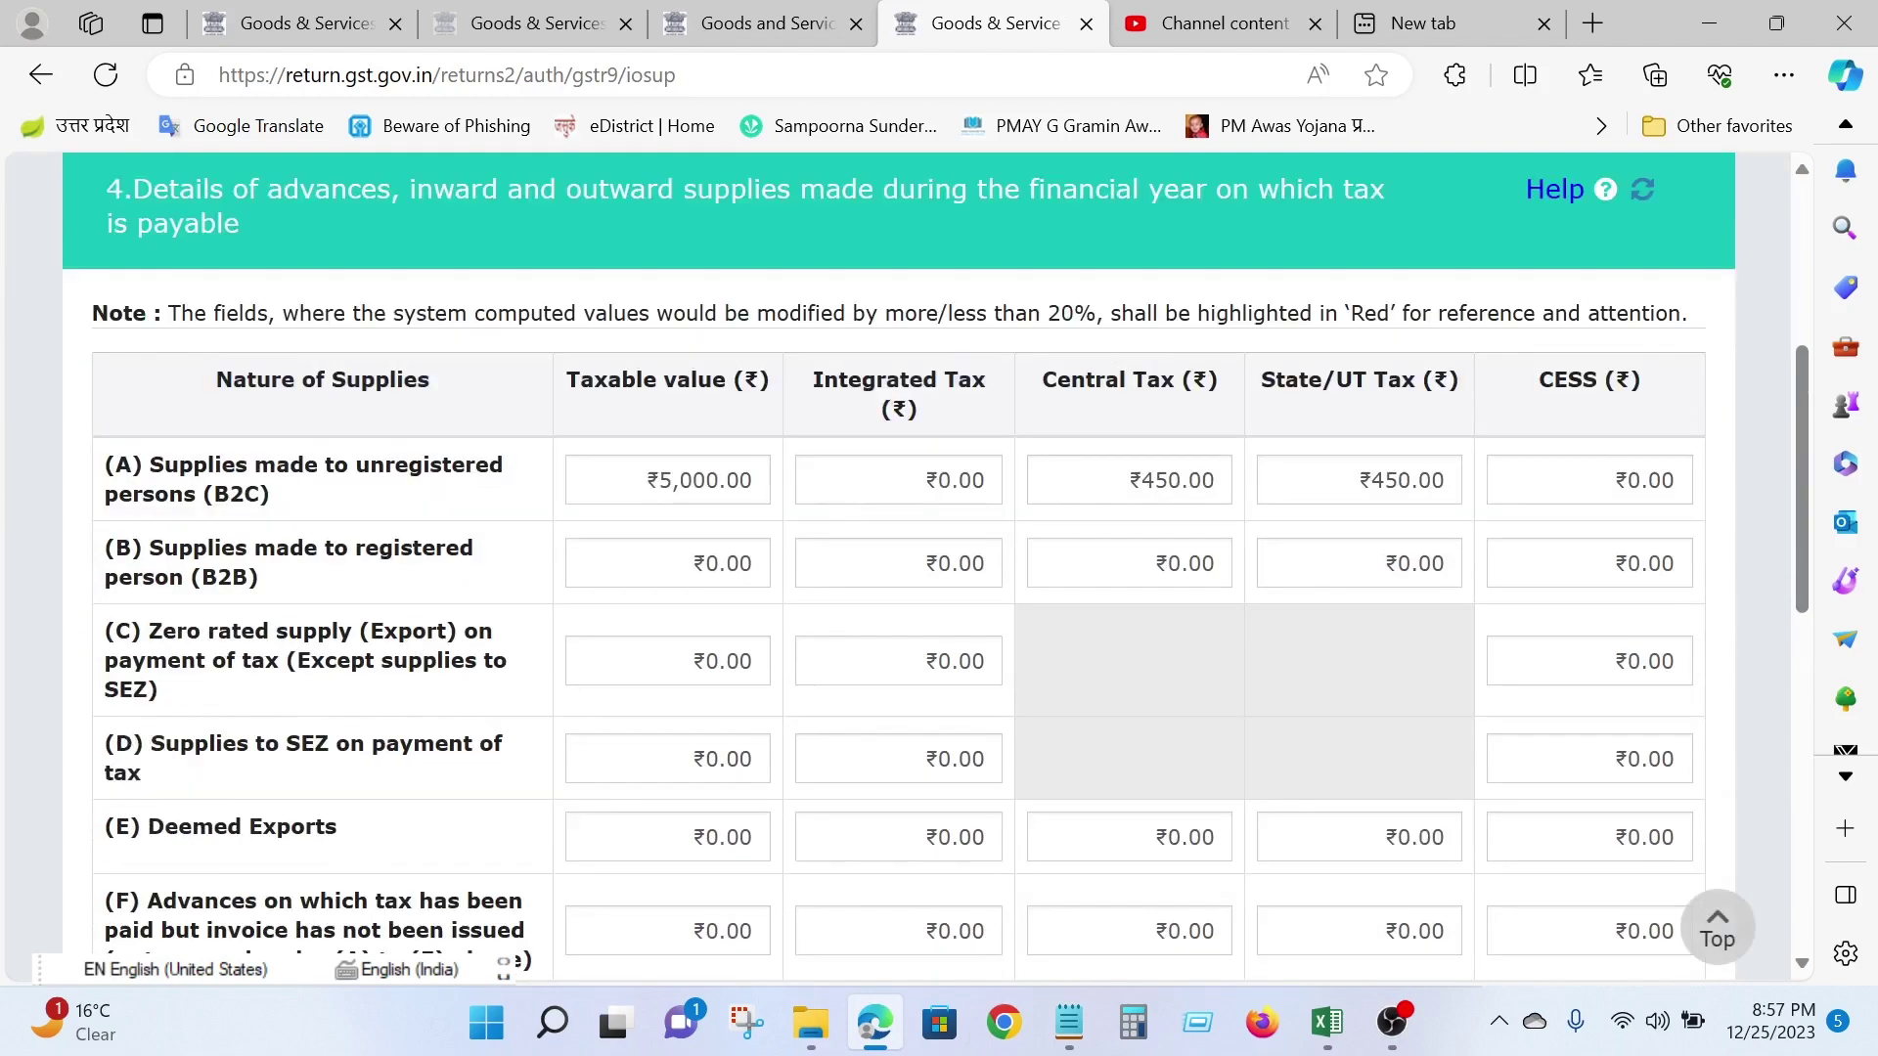
# Open the system computed GSTR-9 PDF from the gstr9 summery folder on the desktop
pyautogui.click(1709, 22)
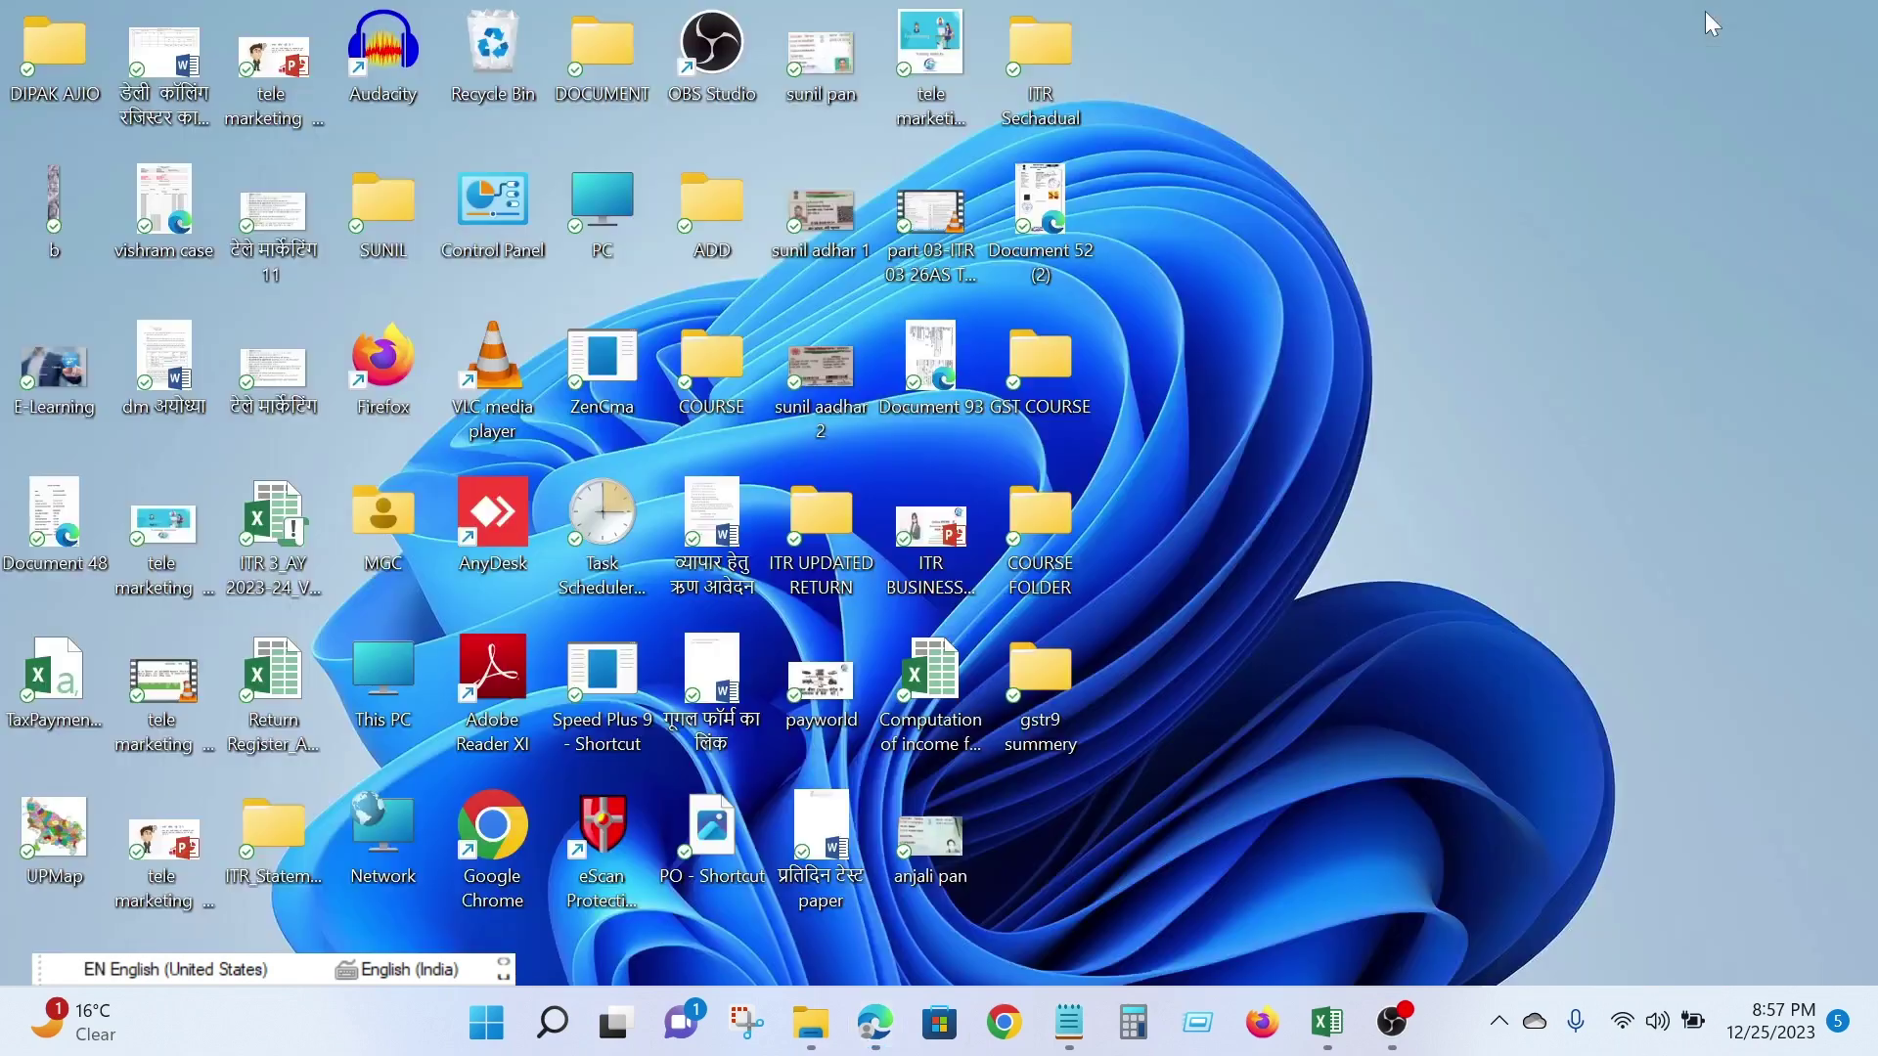
pyautogui.doubleClick(1060, 687)
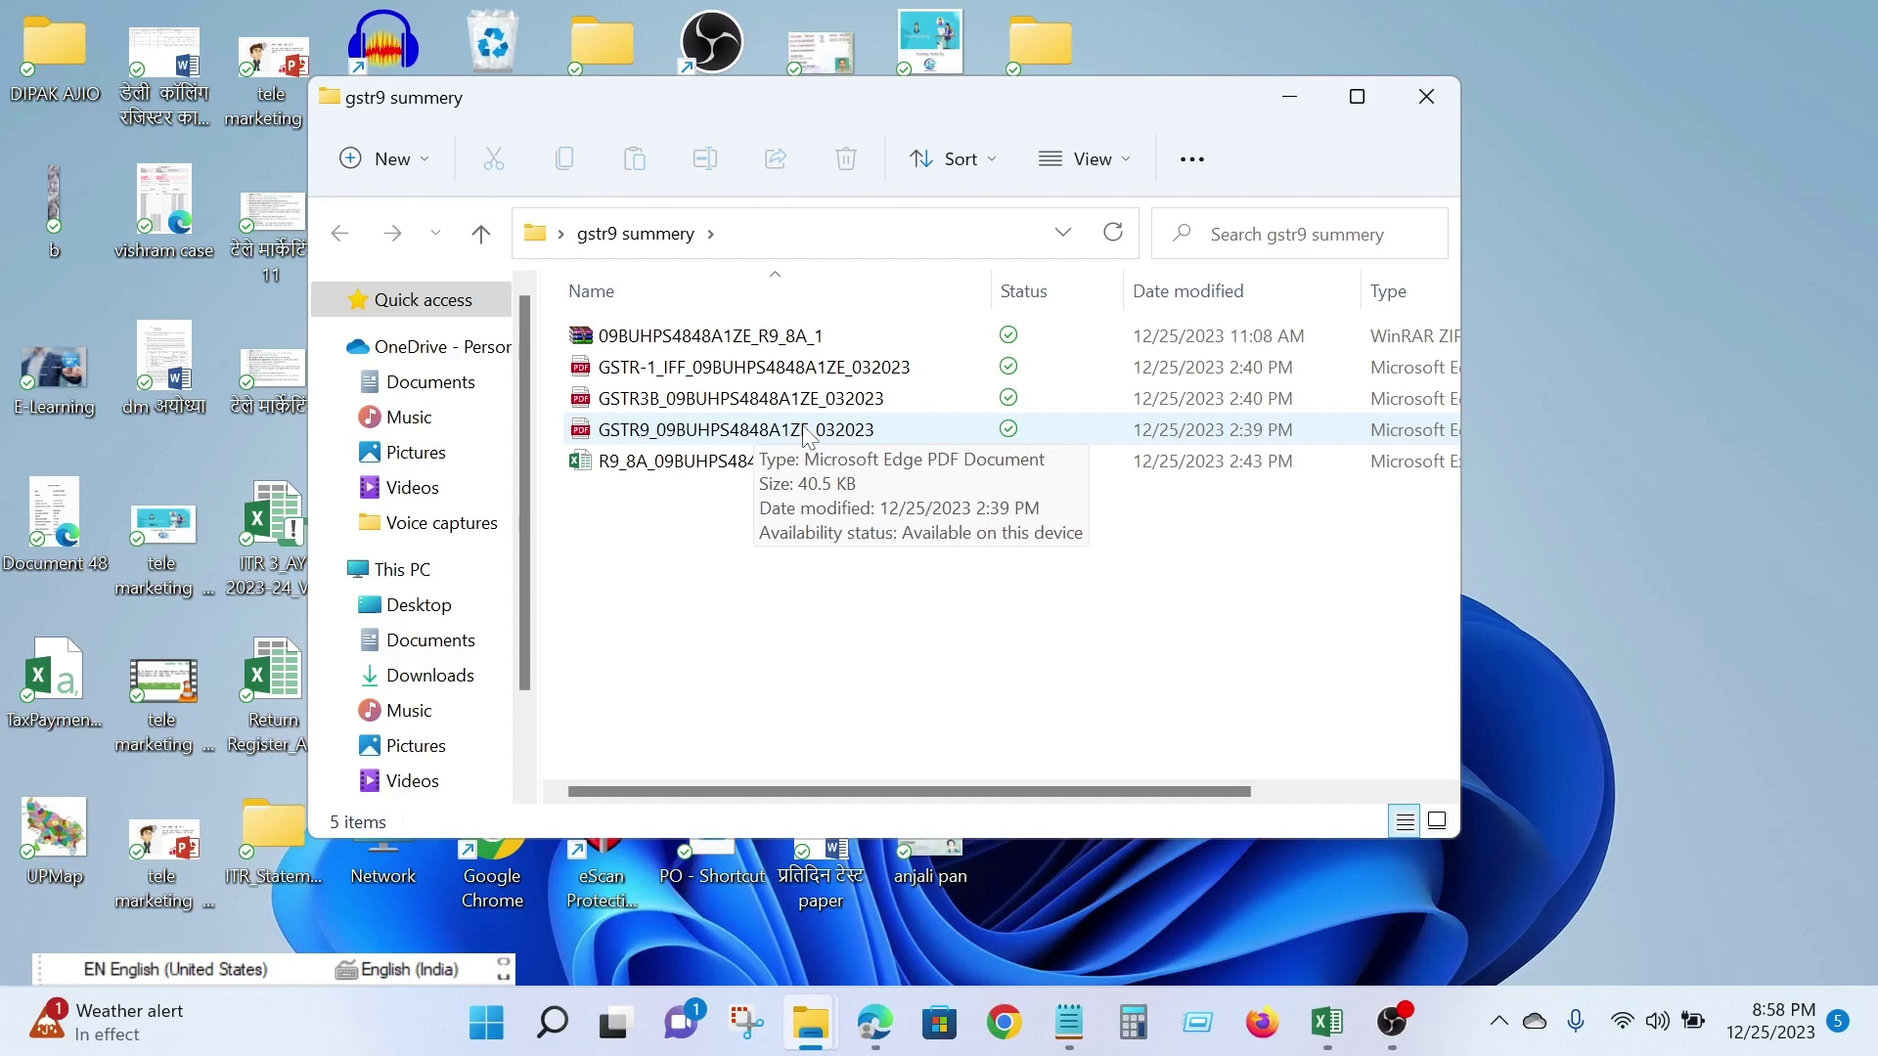
pyautogui.doubleClick(749, 431)
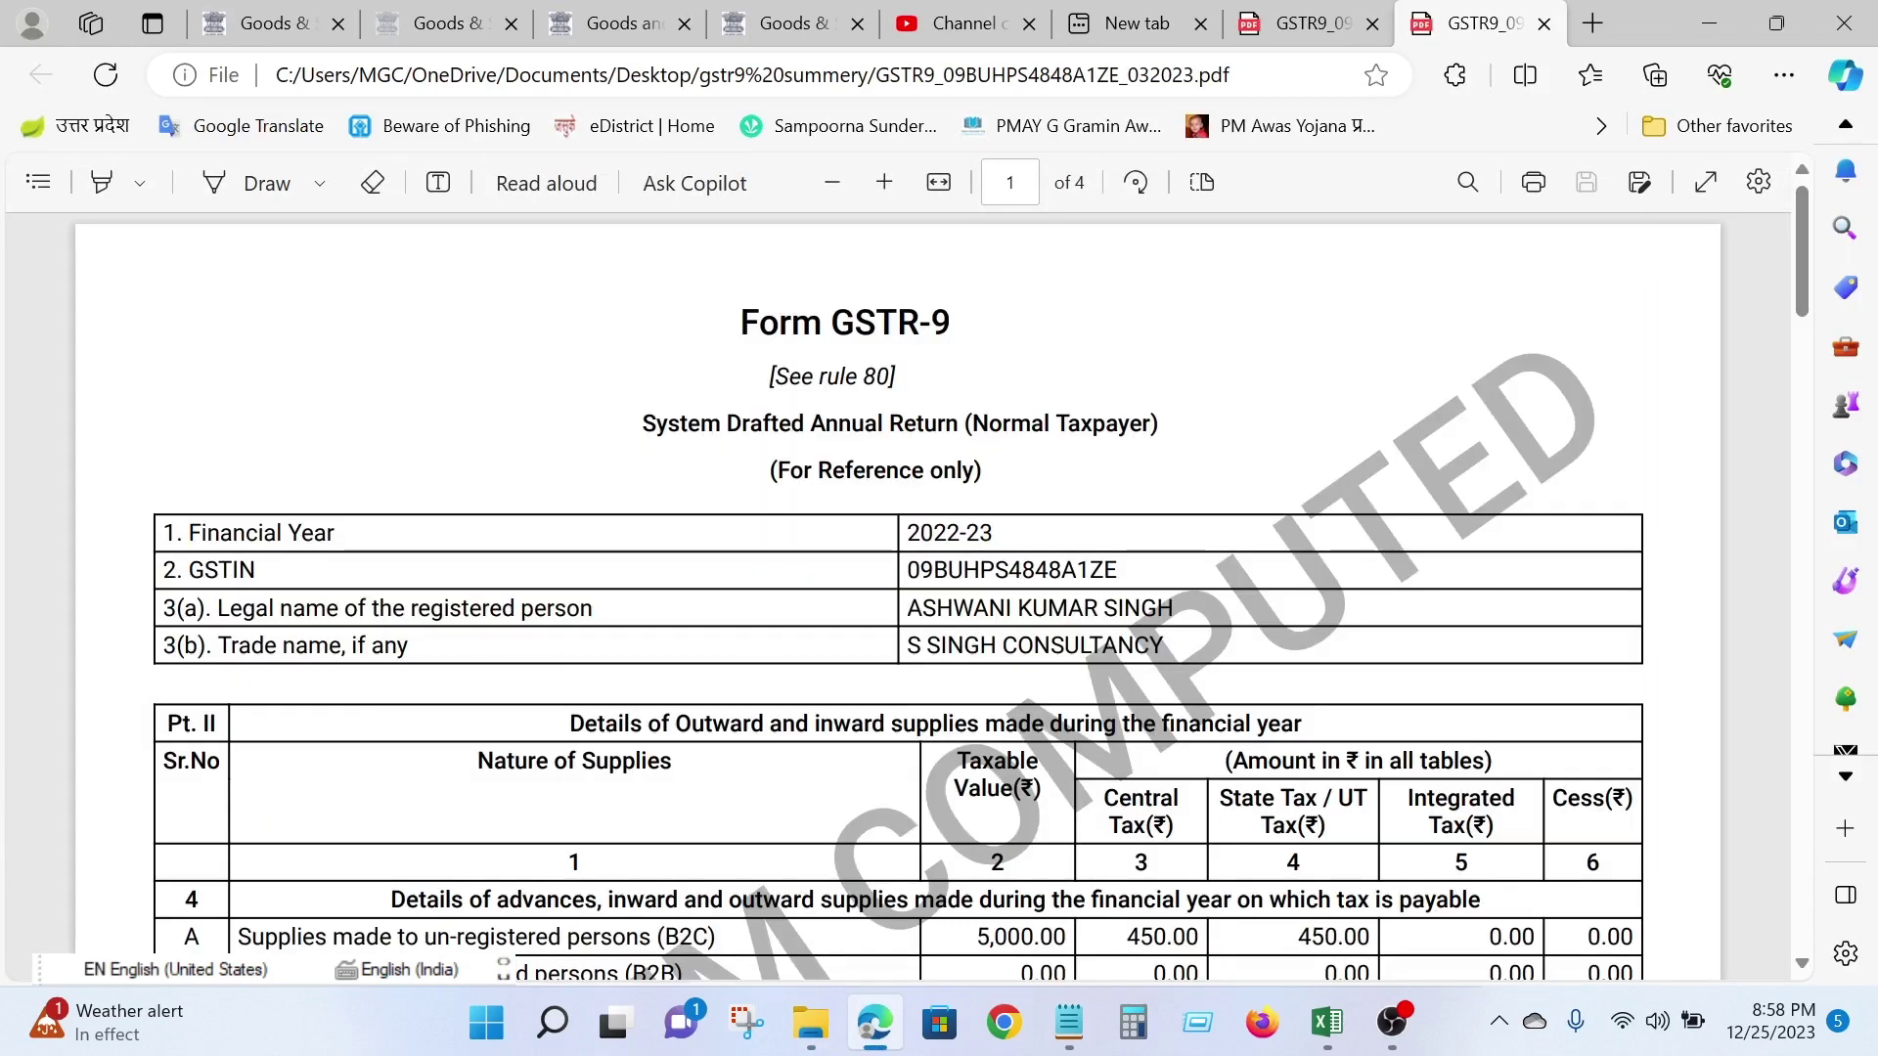
# Examine the table 4 rows A to N in the system computed GSTR-9 PDF
pyautogui.scroll(-3, 898, 596)
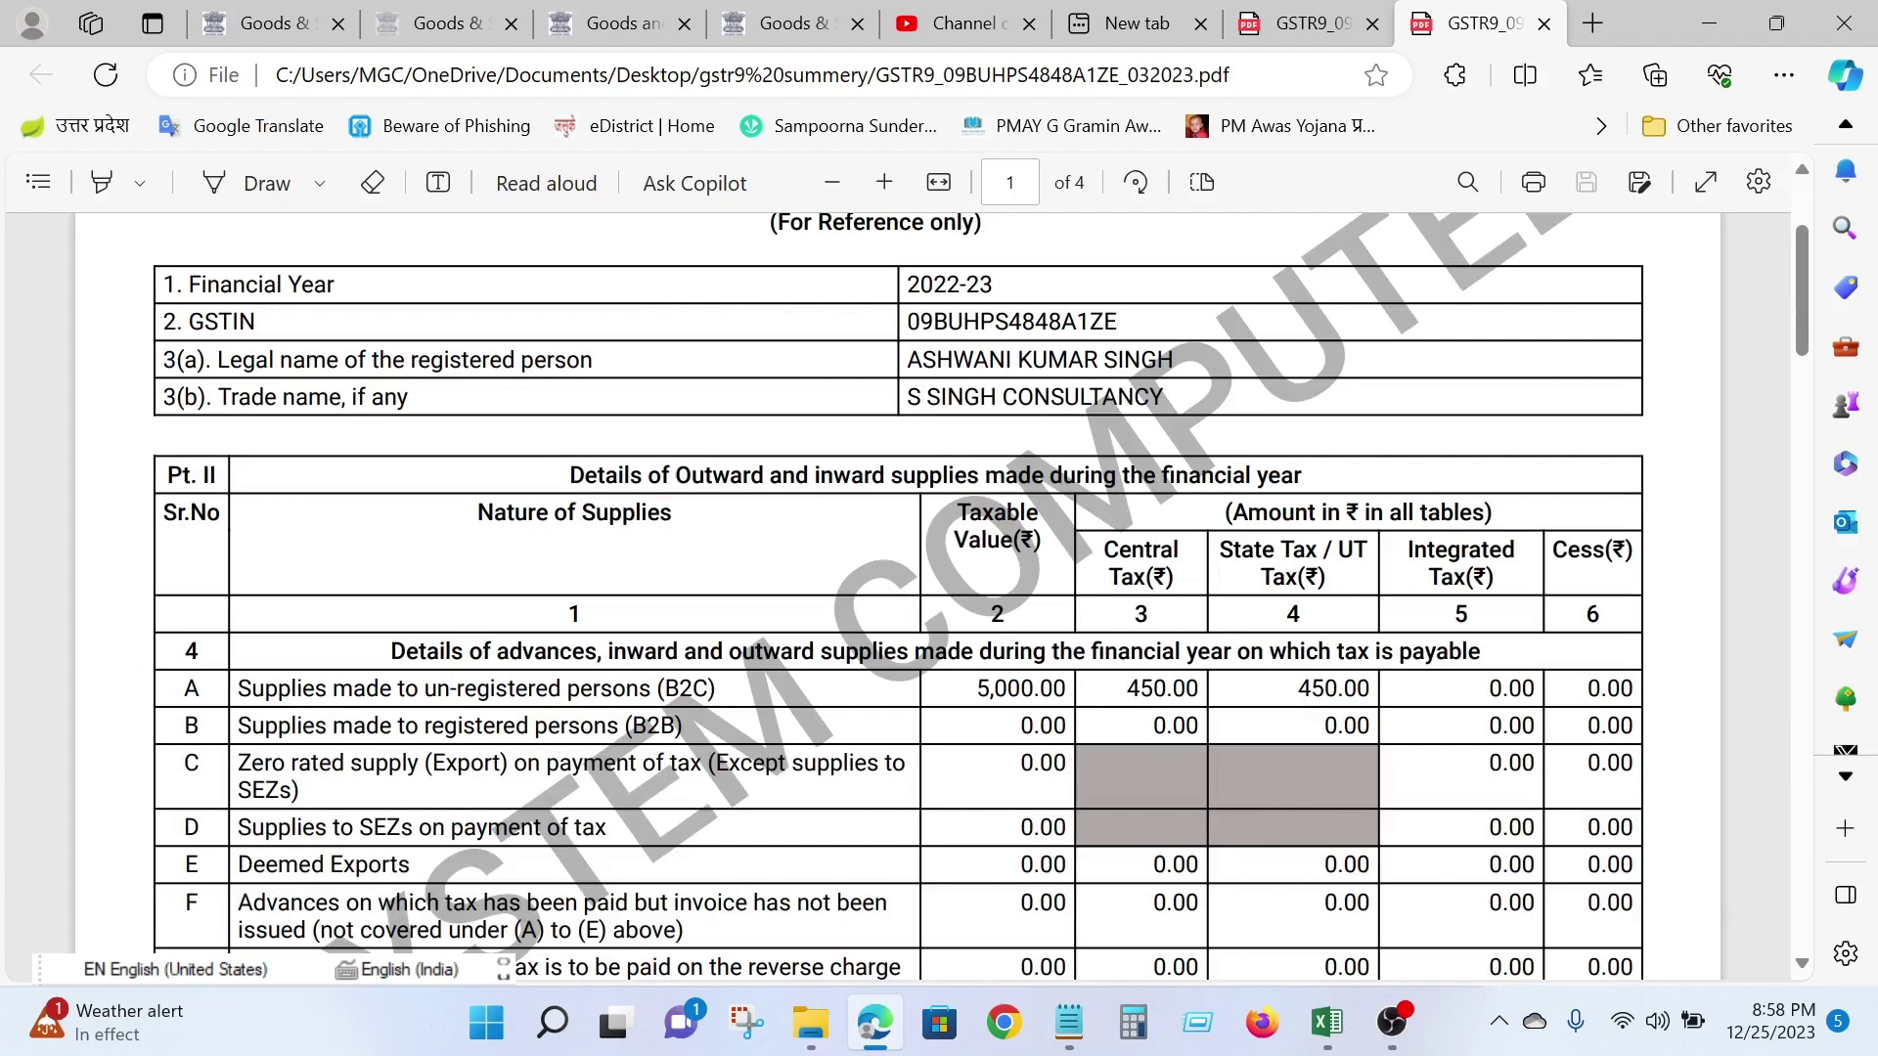
pyautogui.scroll(-3, 1125, 611)
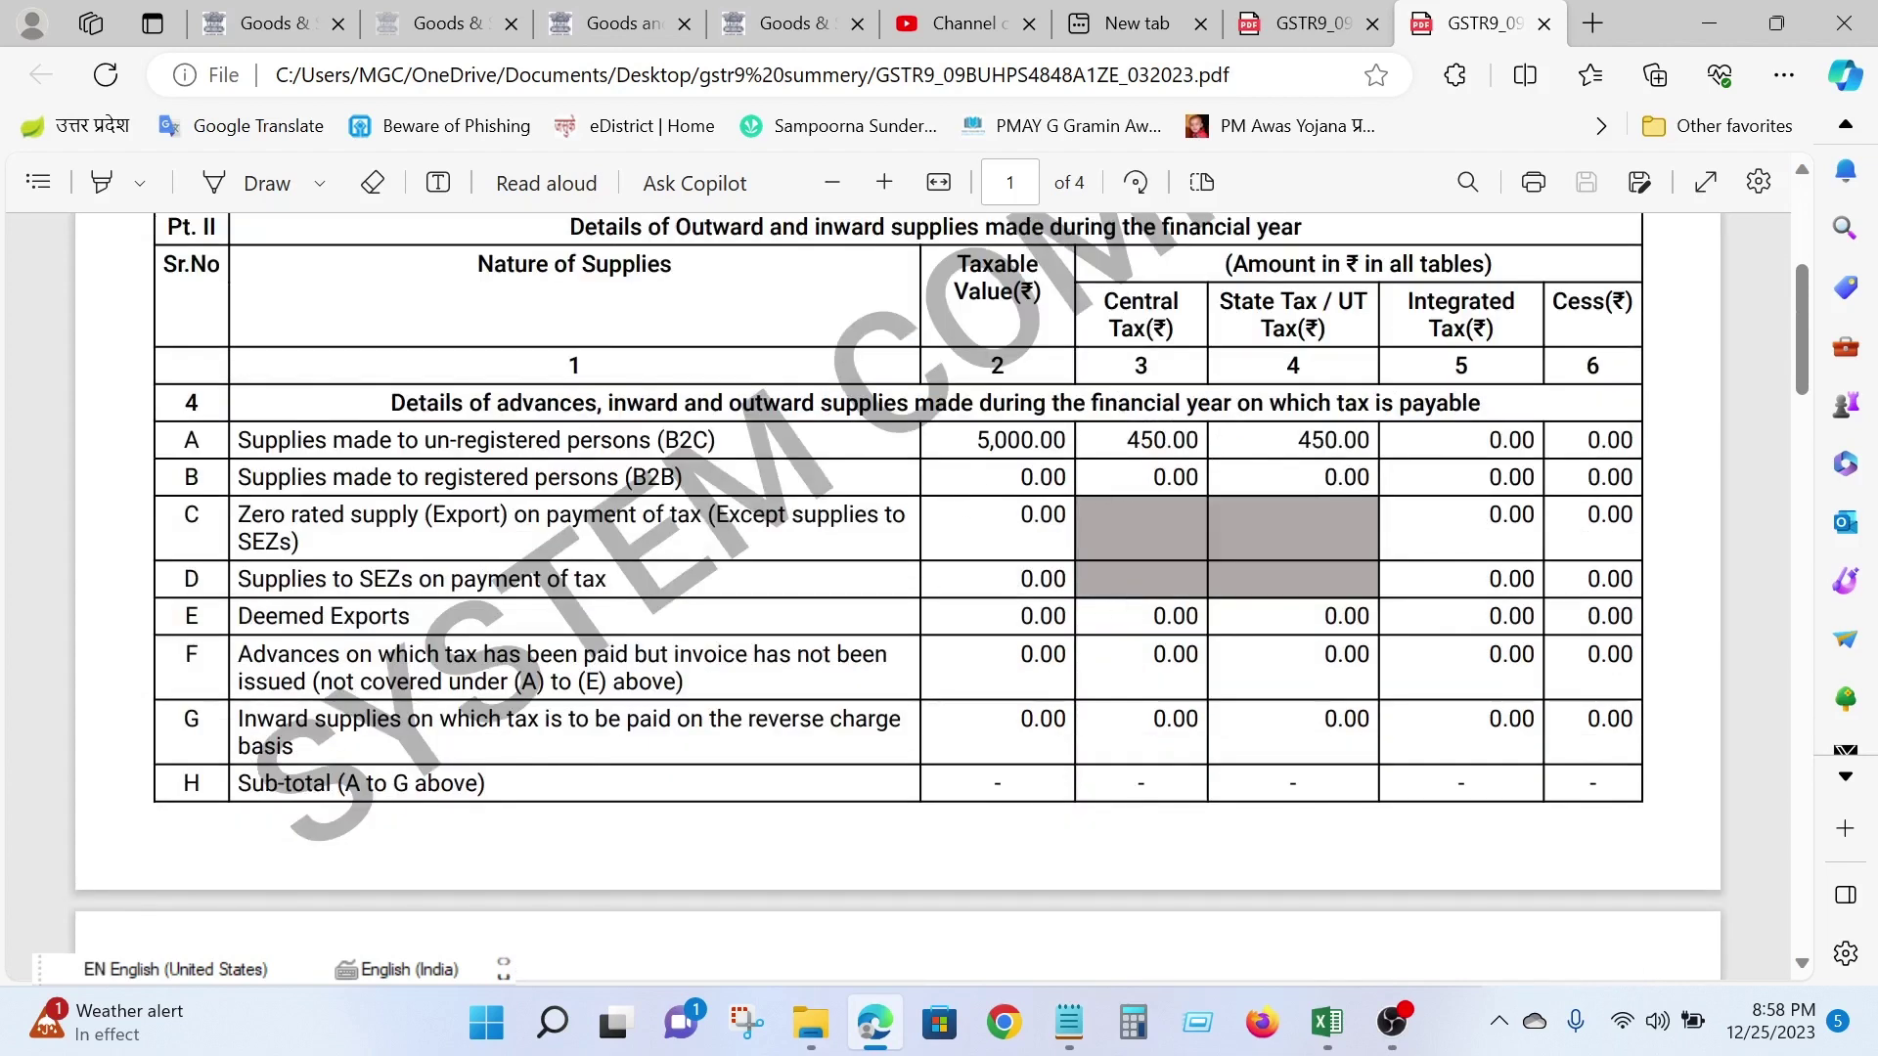
pyautogui.scroll(6, 688, 608)
pyautogui.scroll(-4, 971, 560)
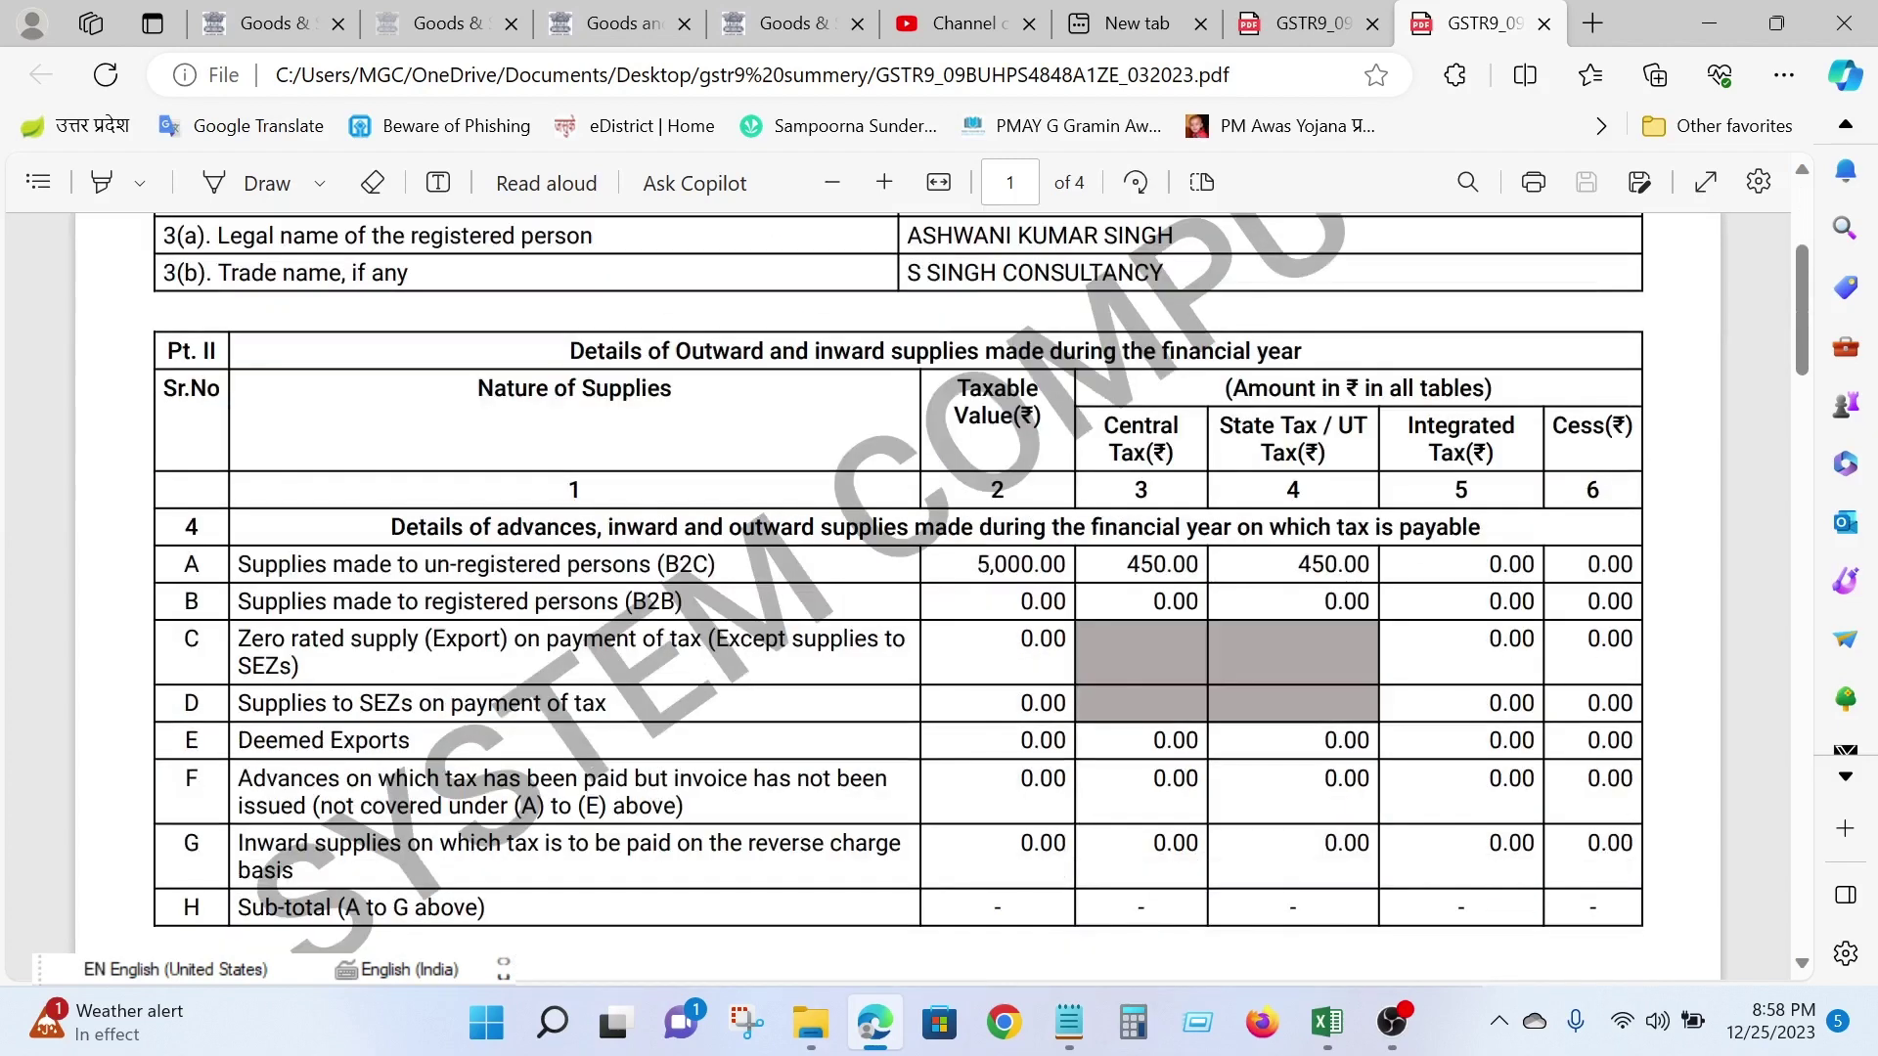
pyautogui.scroll(-4, 1452, 611)
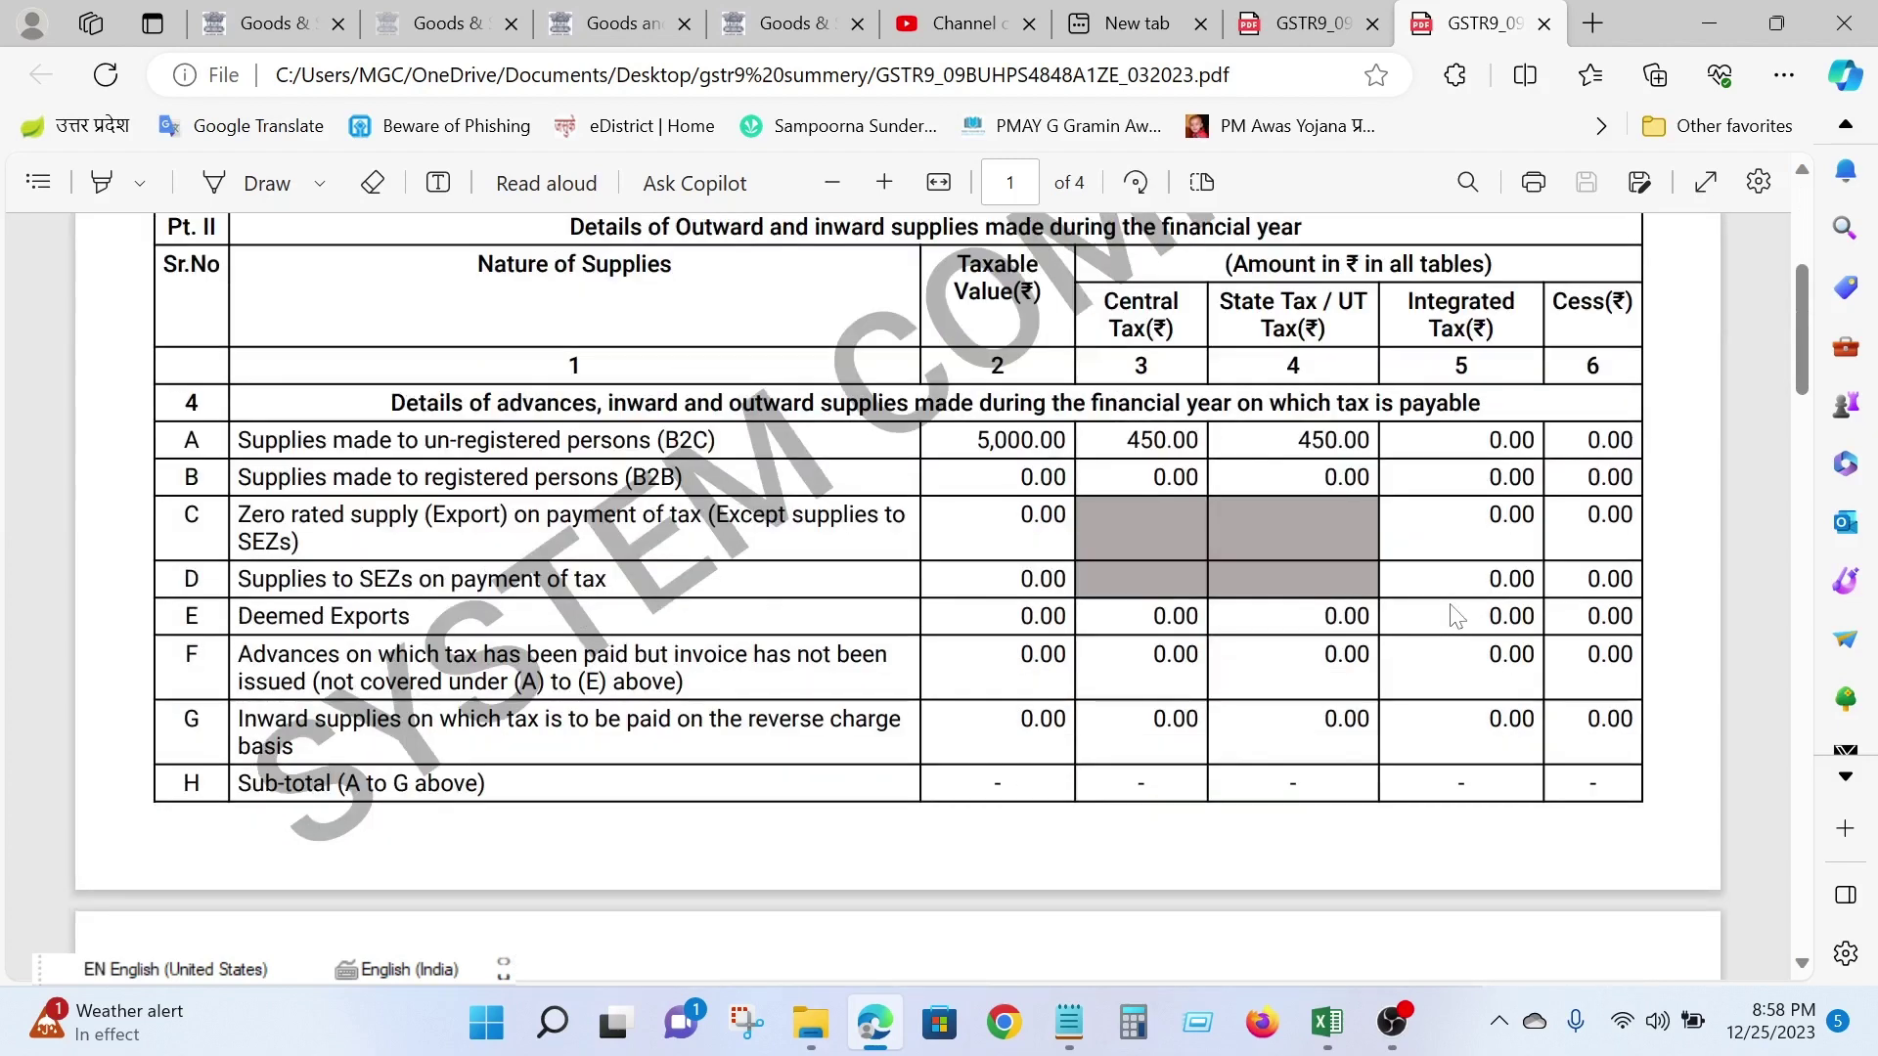
pyautogui.scroll(-3, 1455, 614)
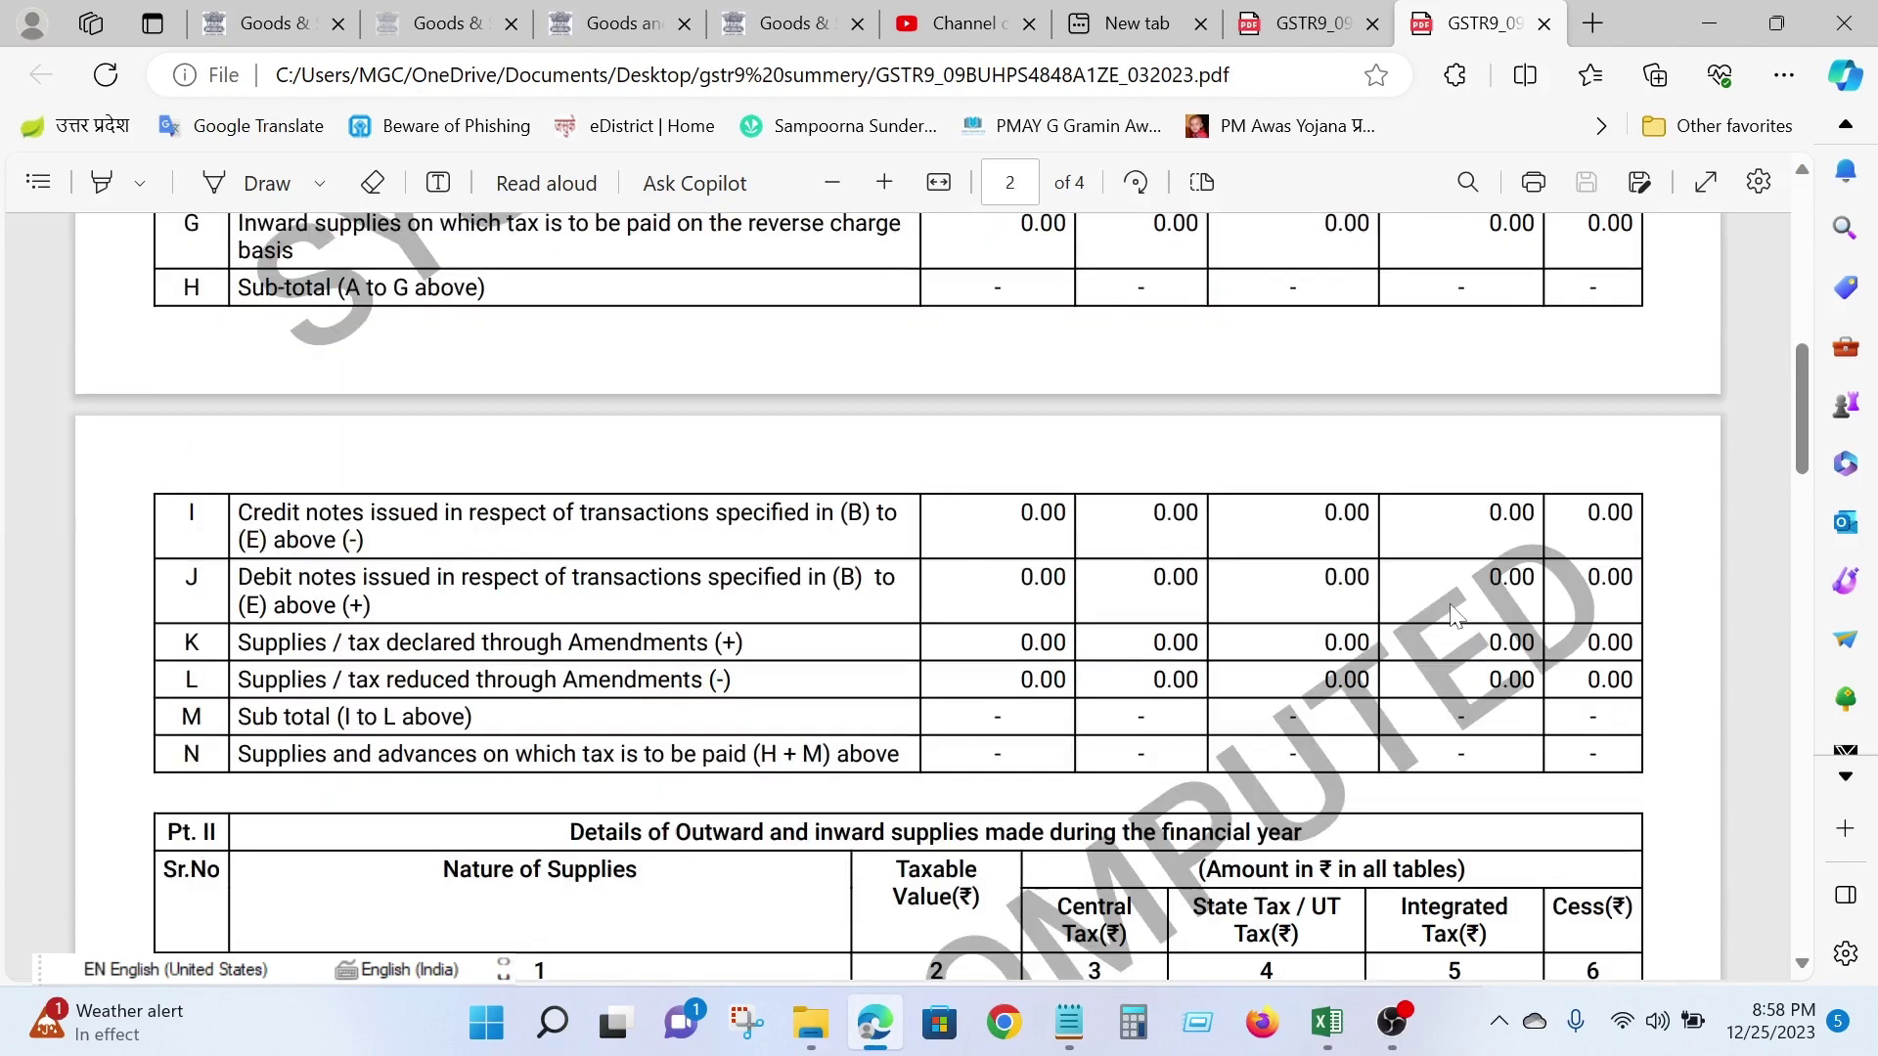
pyautogui.scroll(5, 1388, 631)
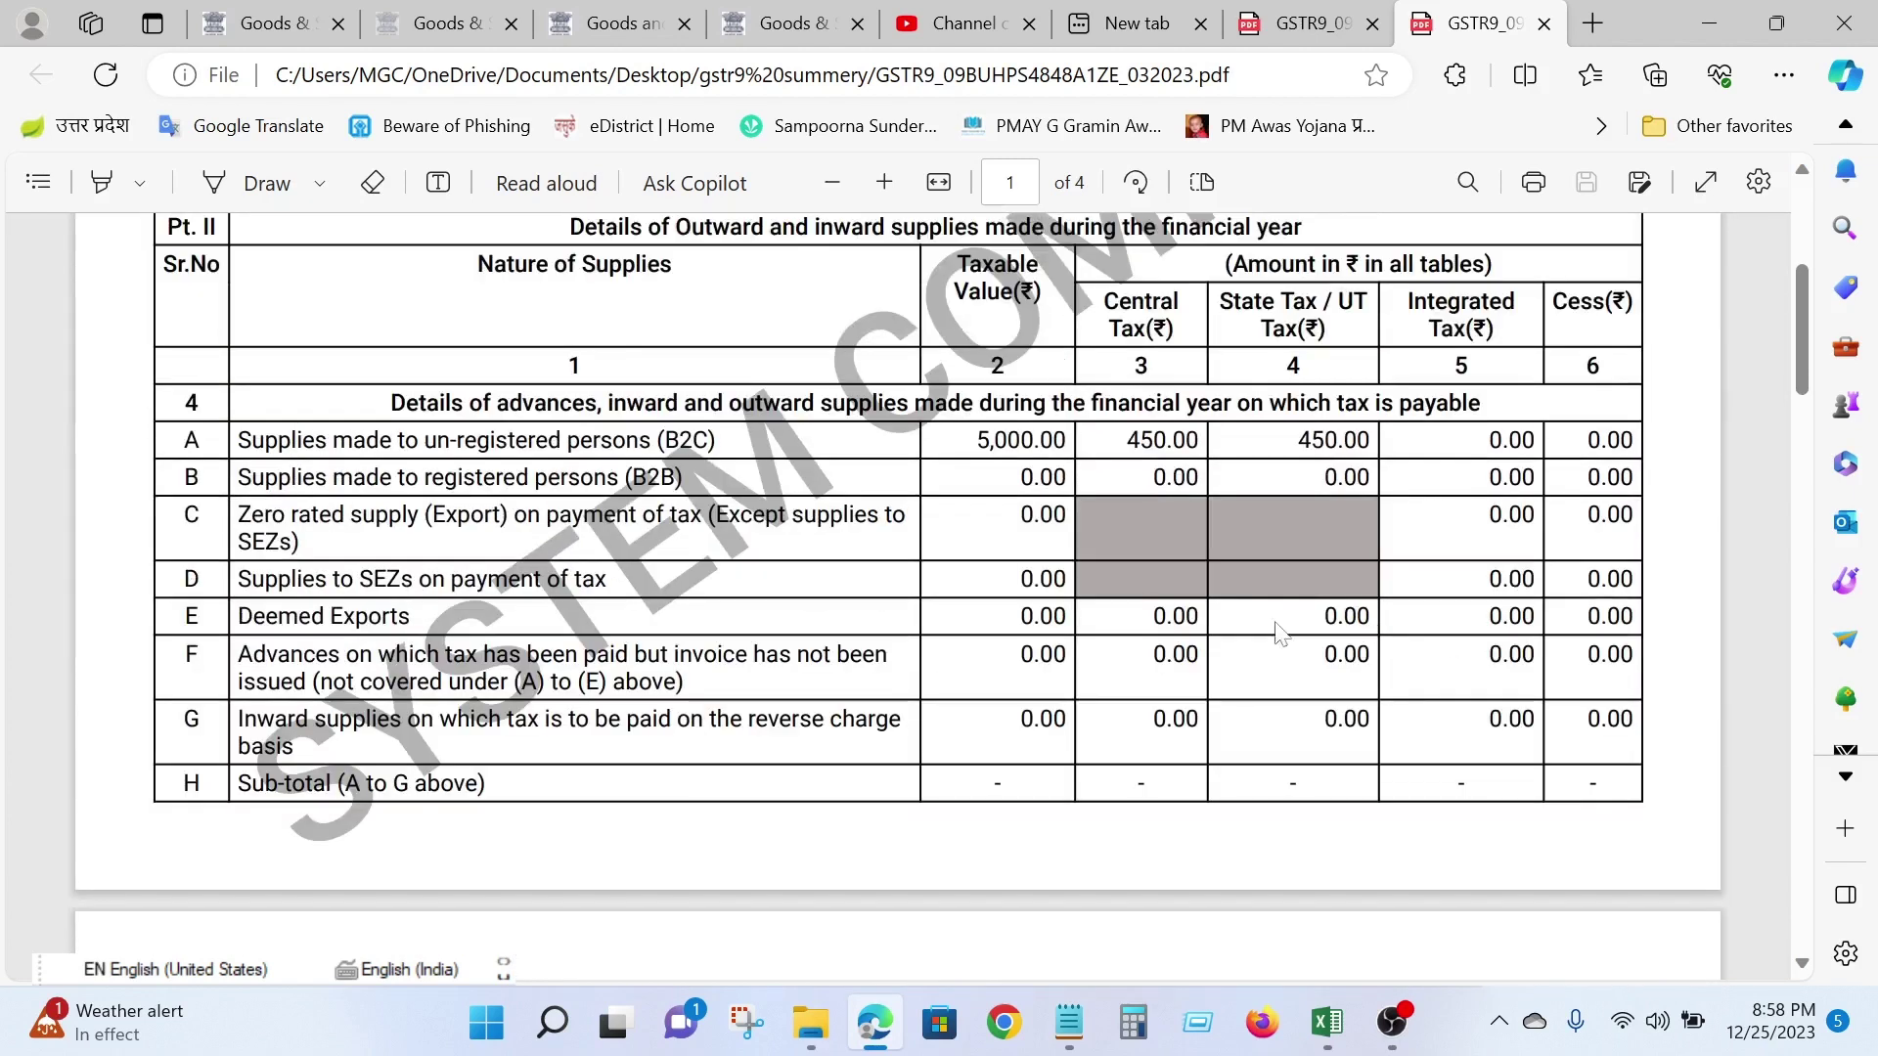
# Highlight in yellow the number 4 and the heading "Details of advances, inward and outward supplies made during the financial year on which tax is payable"
pyautogui.moveTo(168, 409); pyautogui.dragTo(208, 411)
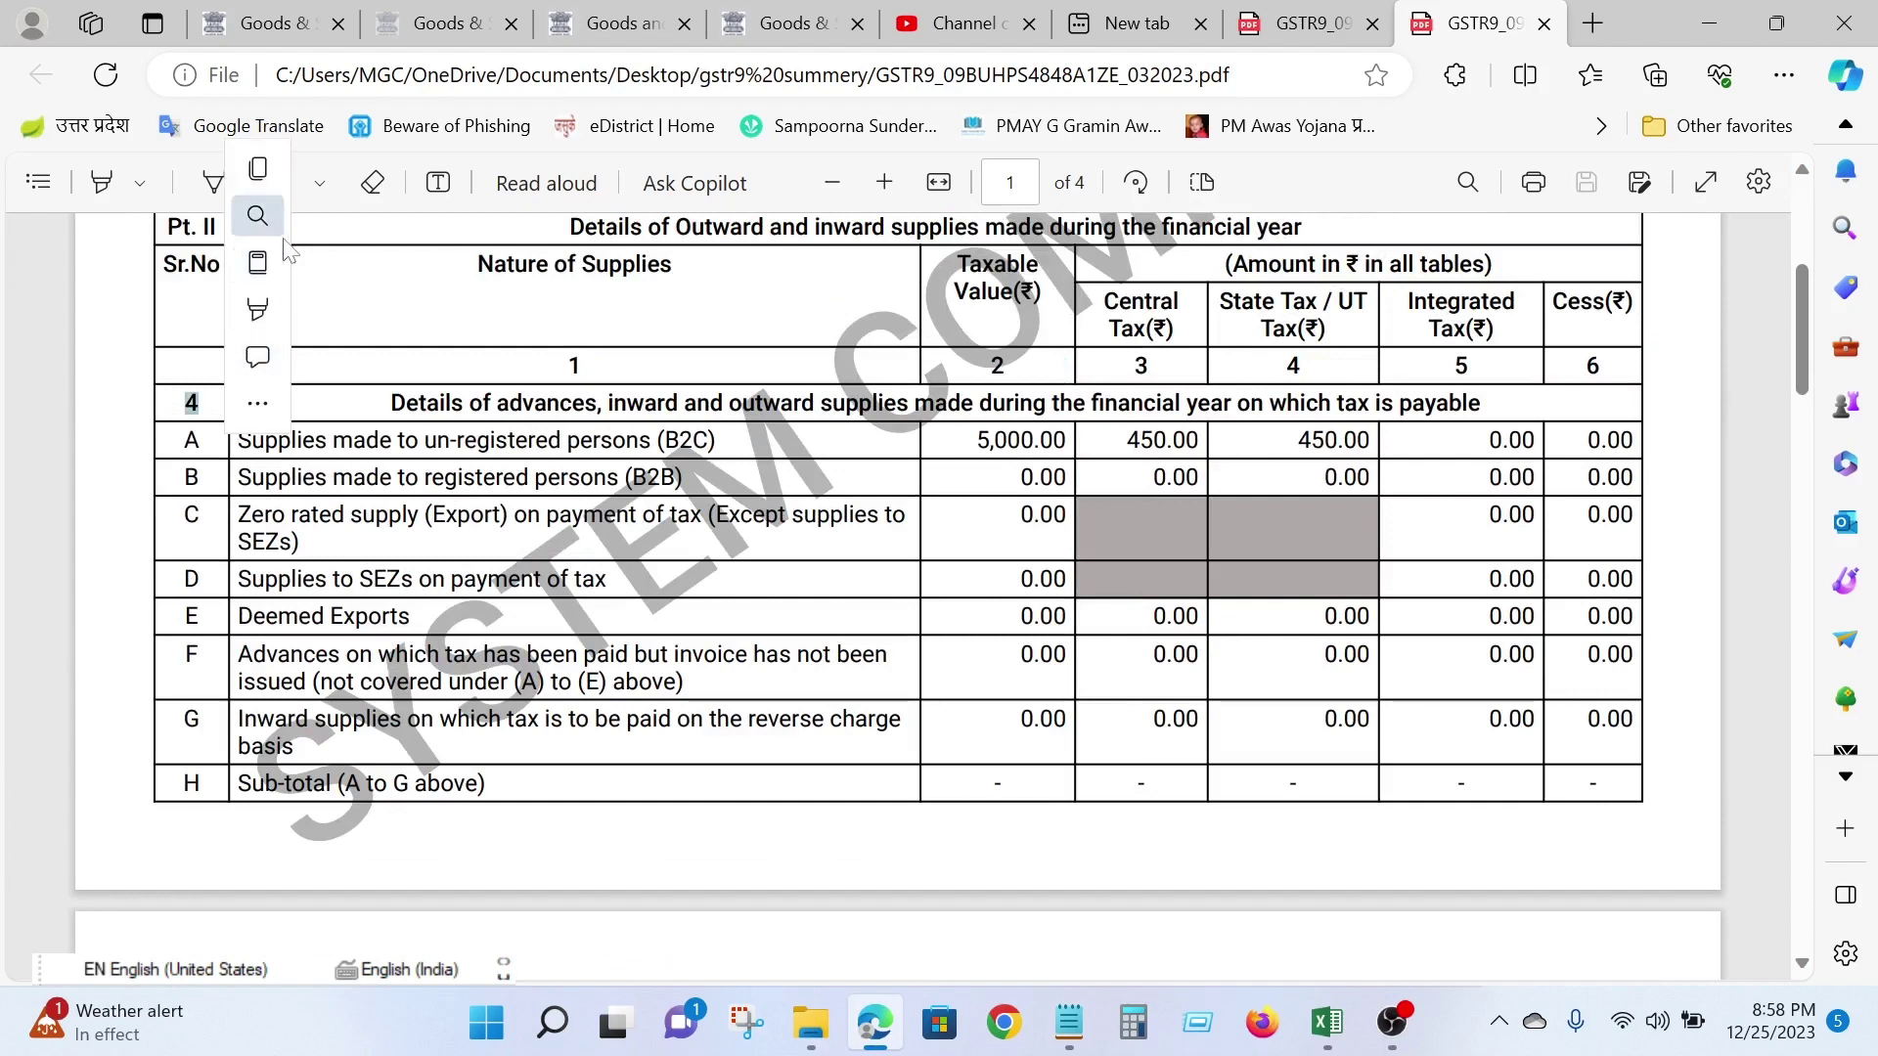
pyautogui.click(135, 331)
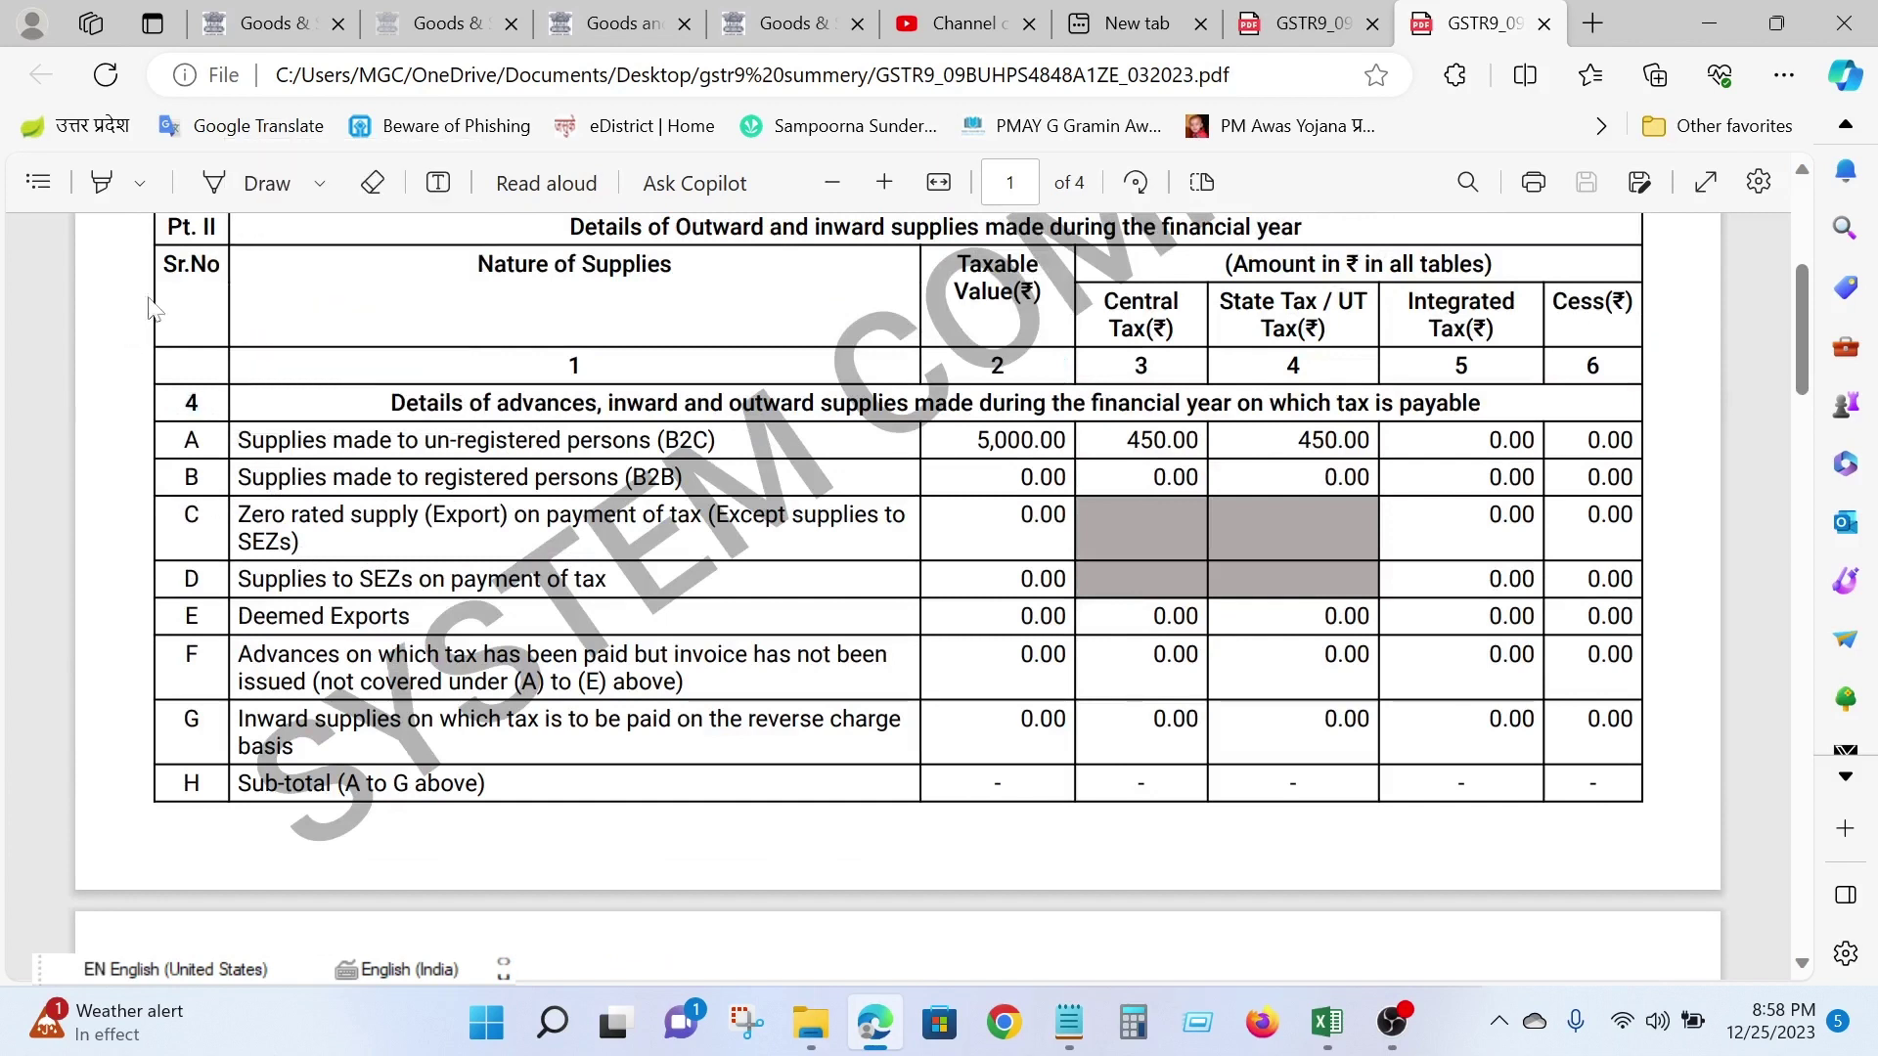
pyautogui.click(140, 183)
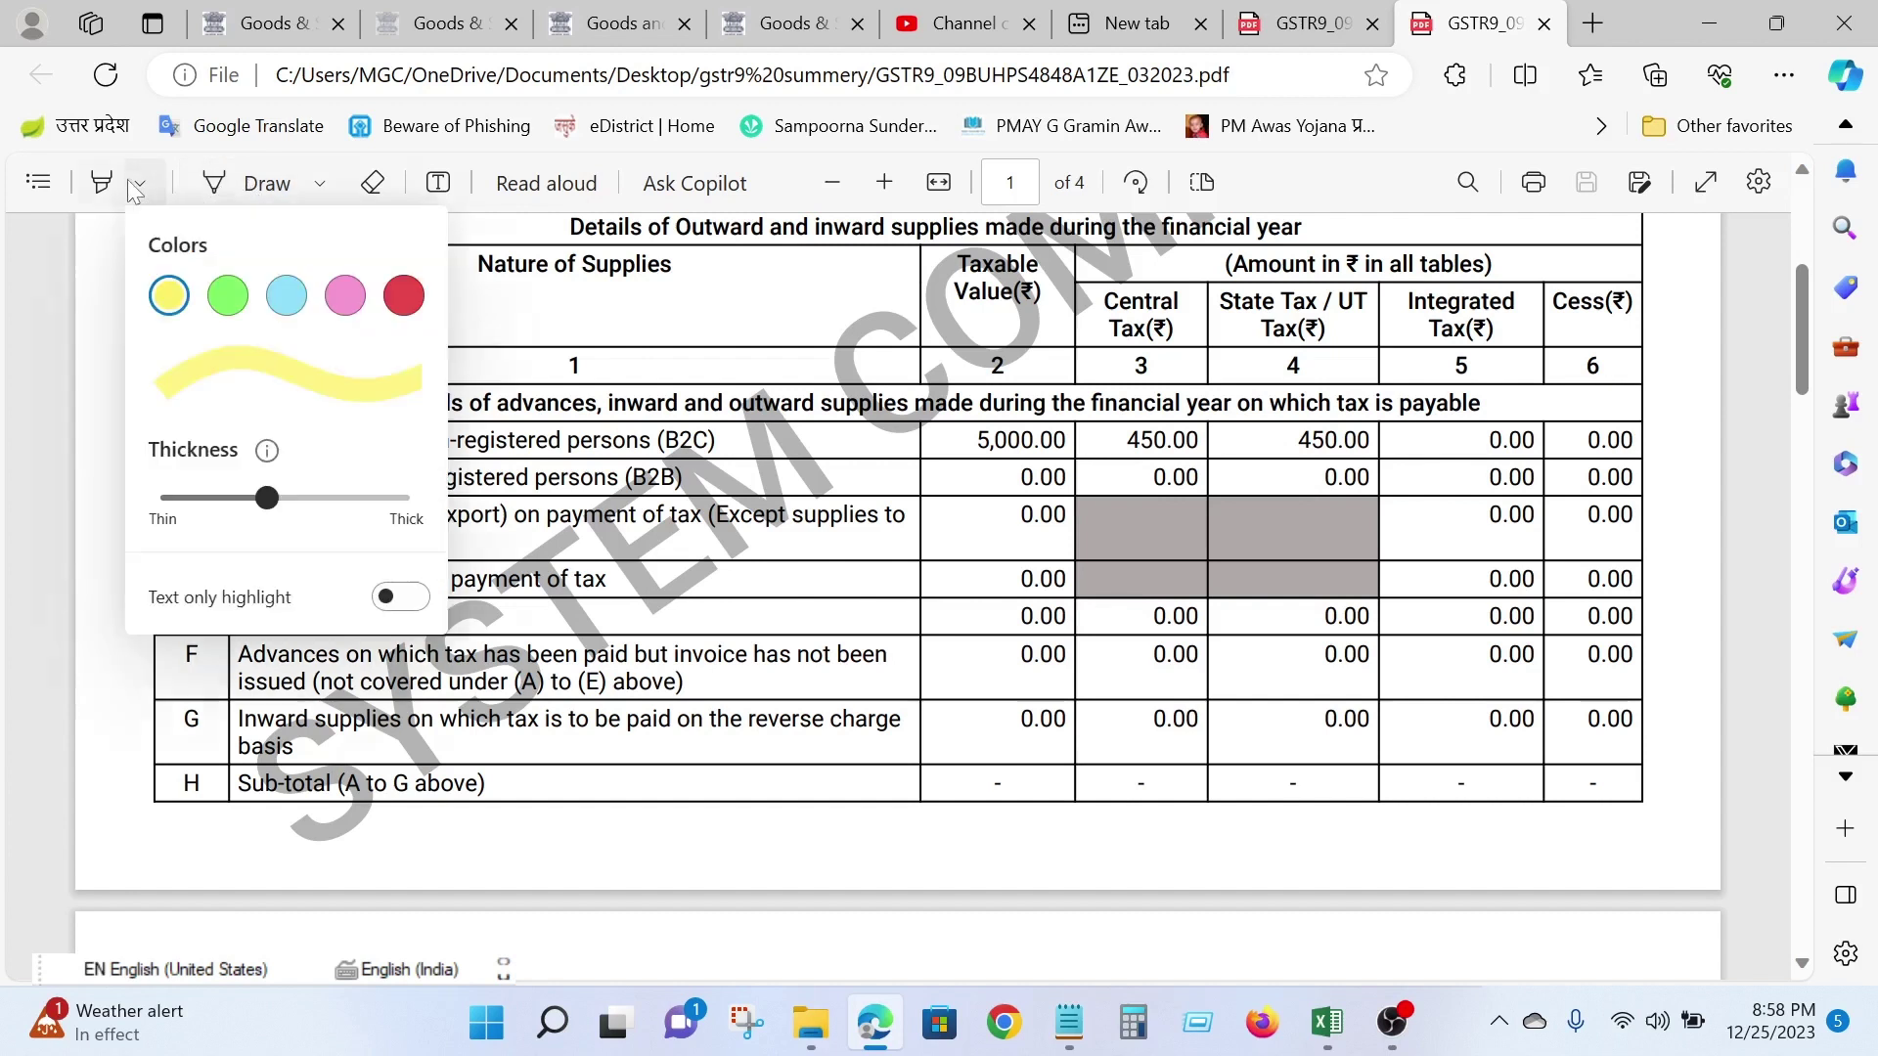
pyautogui.click(170, 296)
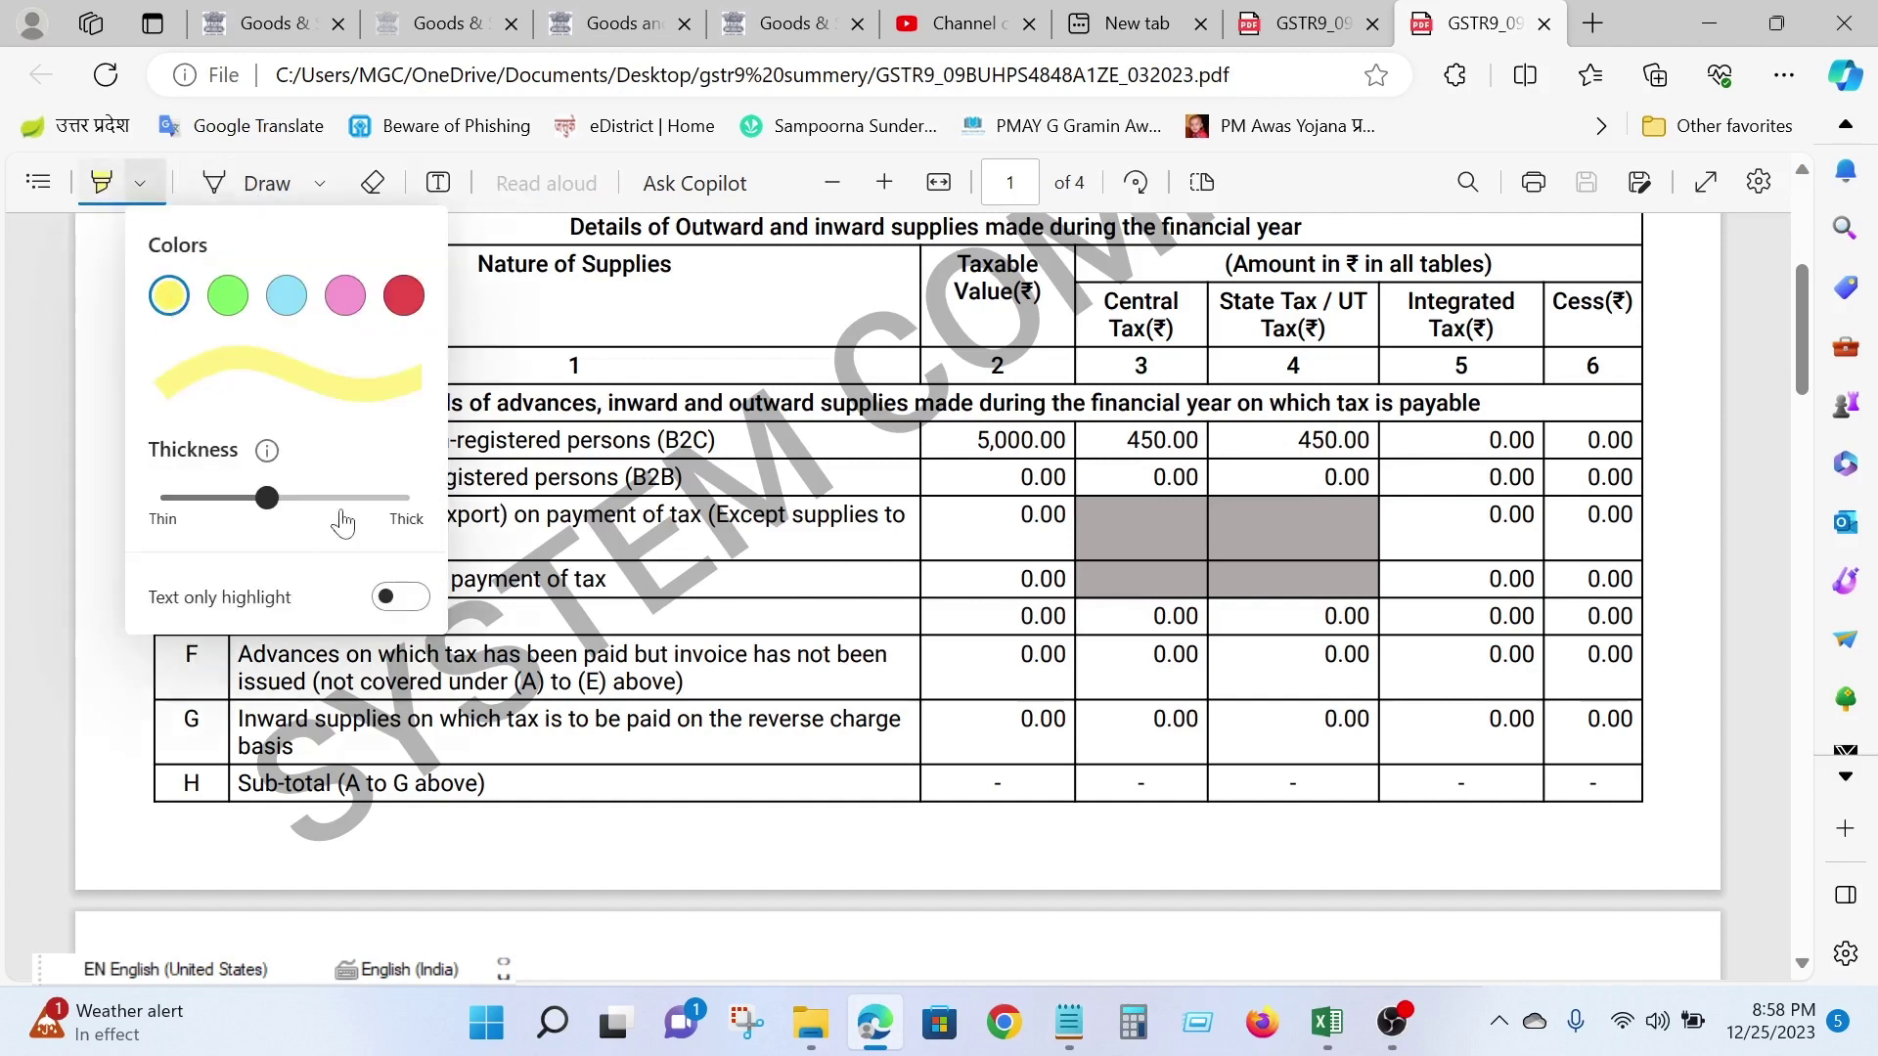
pyautogui.moveTo(137, 708); pyautogui.dragTo(119, 720)
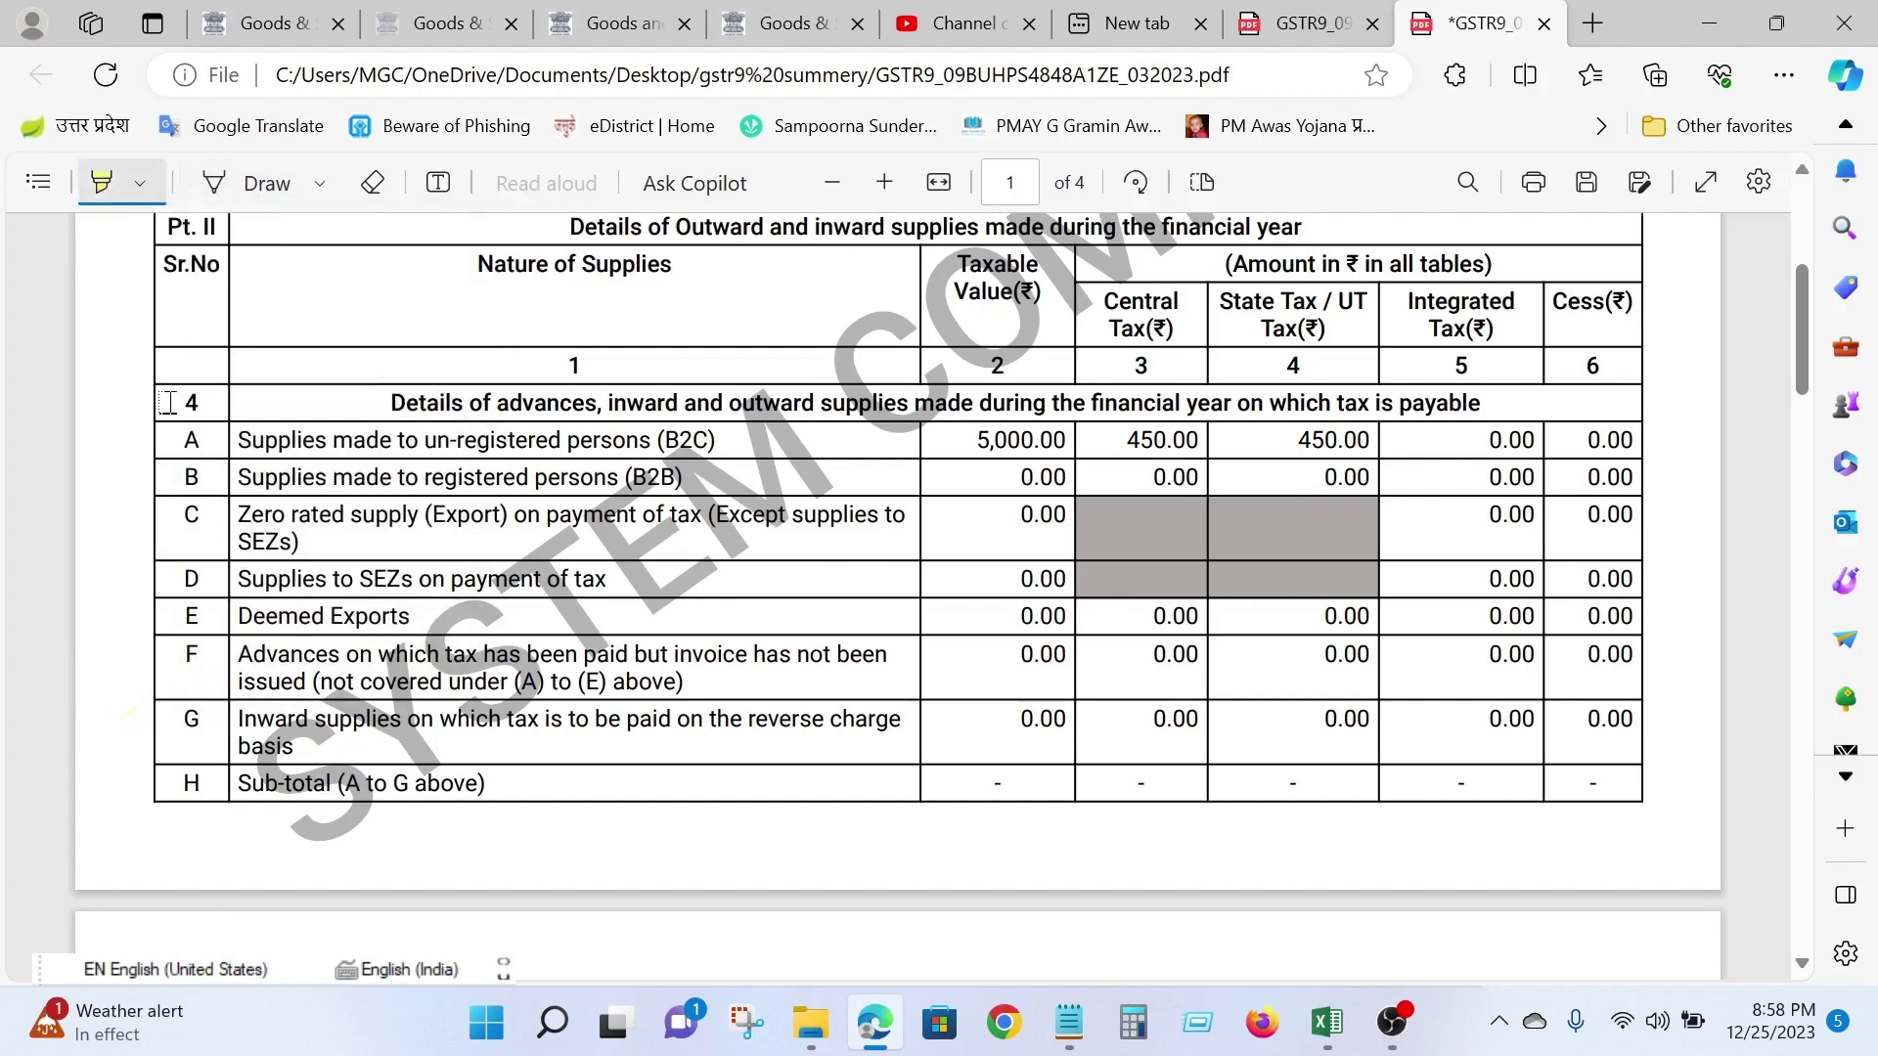
pyautogui.moveTo(168, 408); pyautogui.dragTo(201, 406)
pyautogui.moveTo(333, 396)
pyautogui.mouseDown()
pyautogui.moveTo(831, 427)
pyautogui.moveTo(1499, 401)
pyautogui.mouseUp()
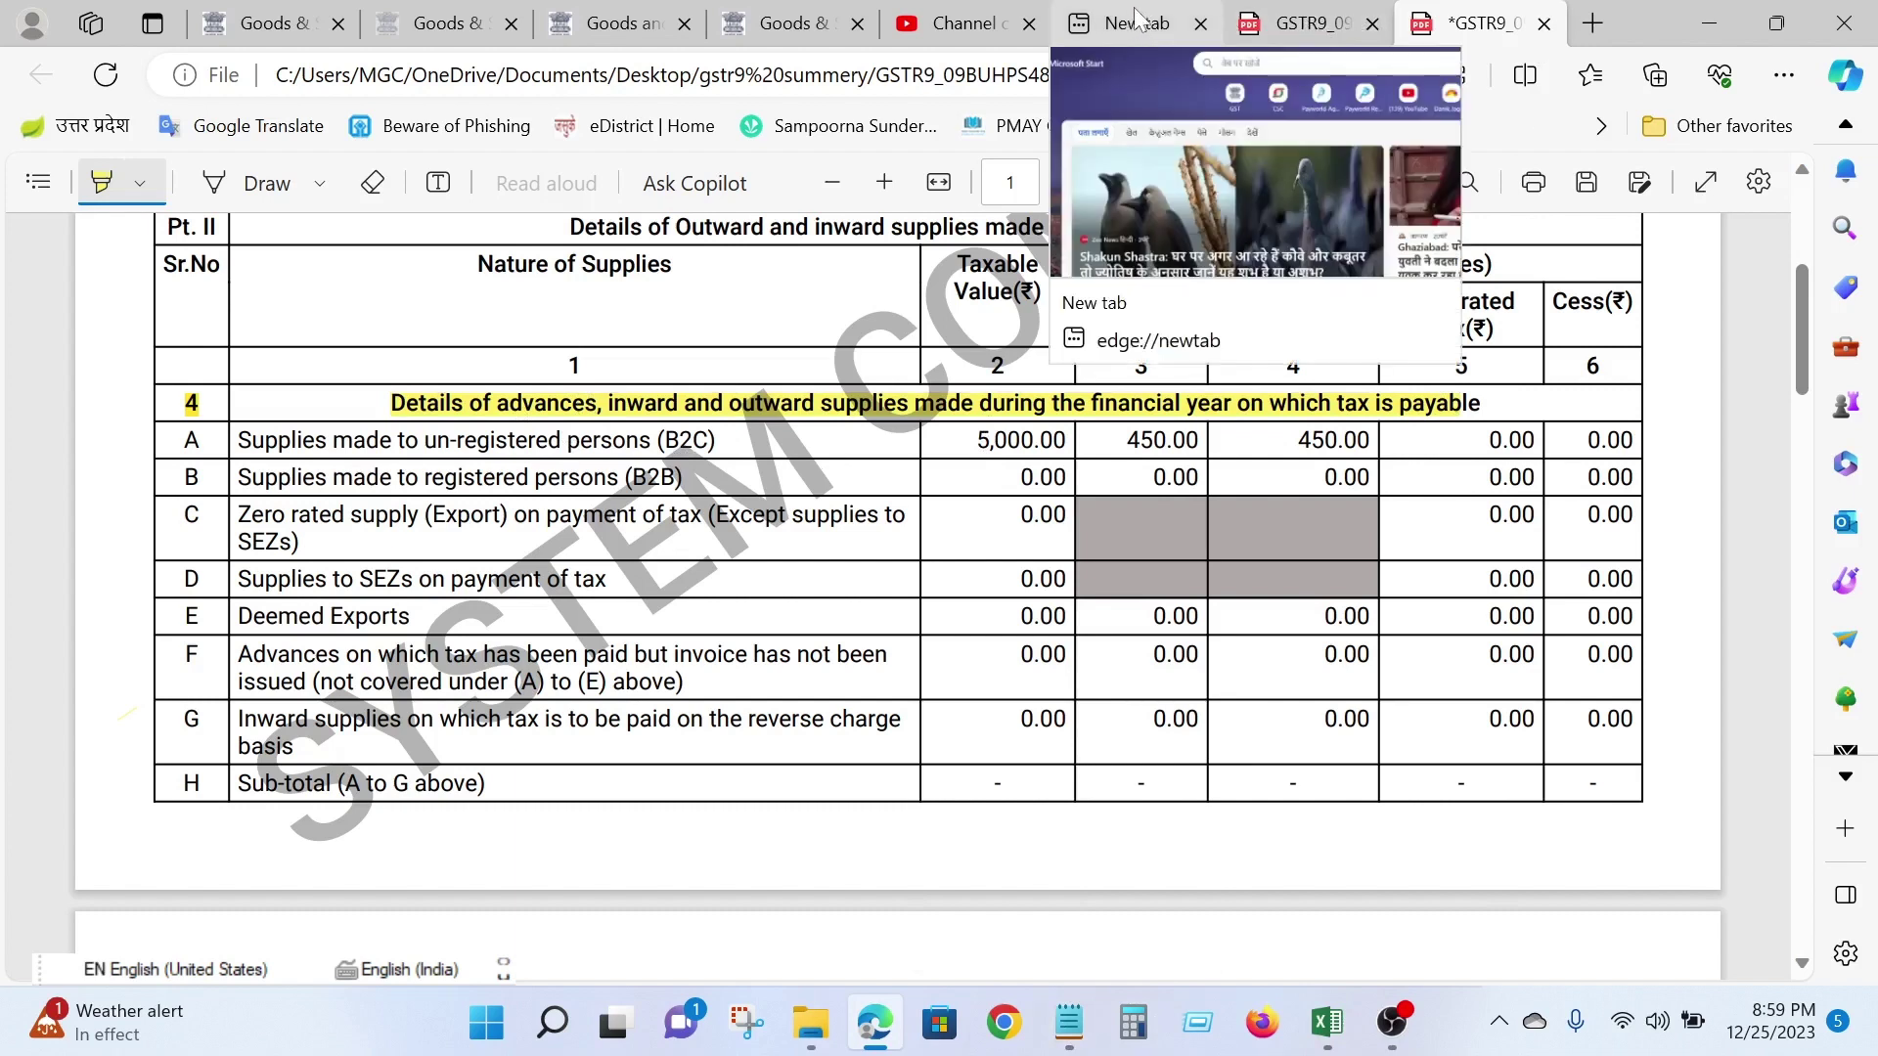
# Compare table 4 on the GST portal with the highlighted table 4 in the GSTR-9 PDF
pyautogui.click(1335, 22)
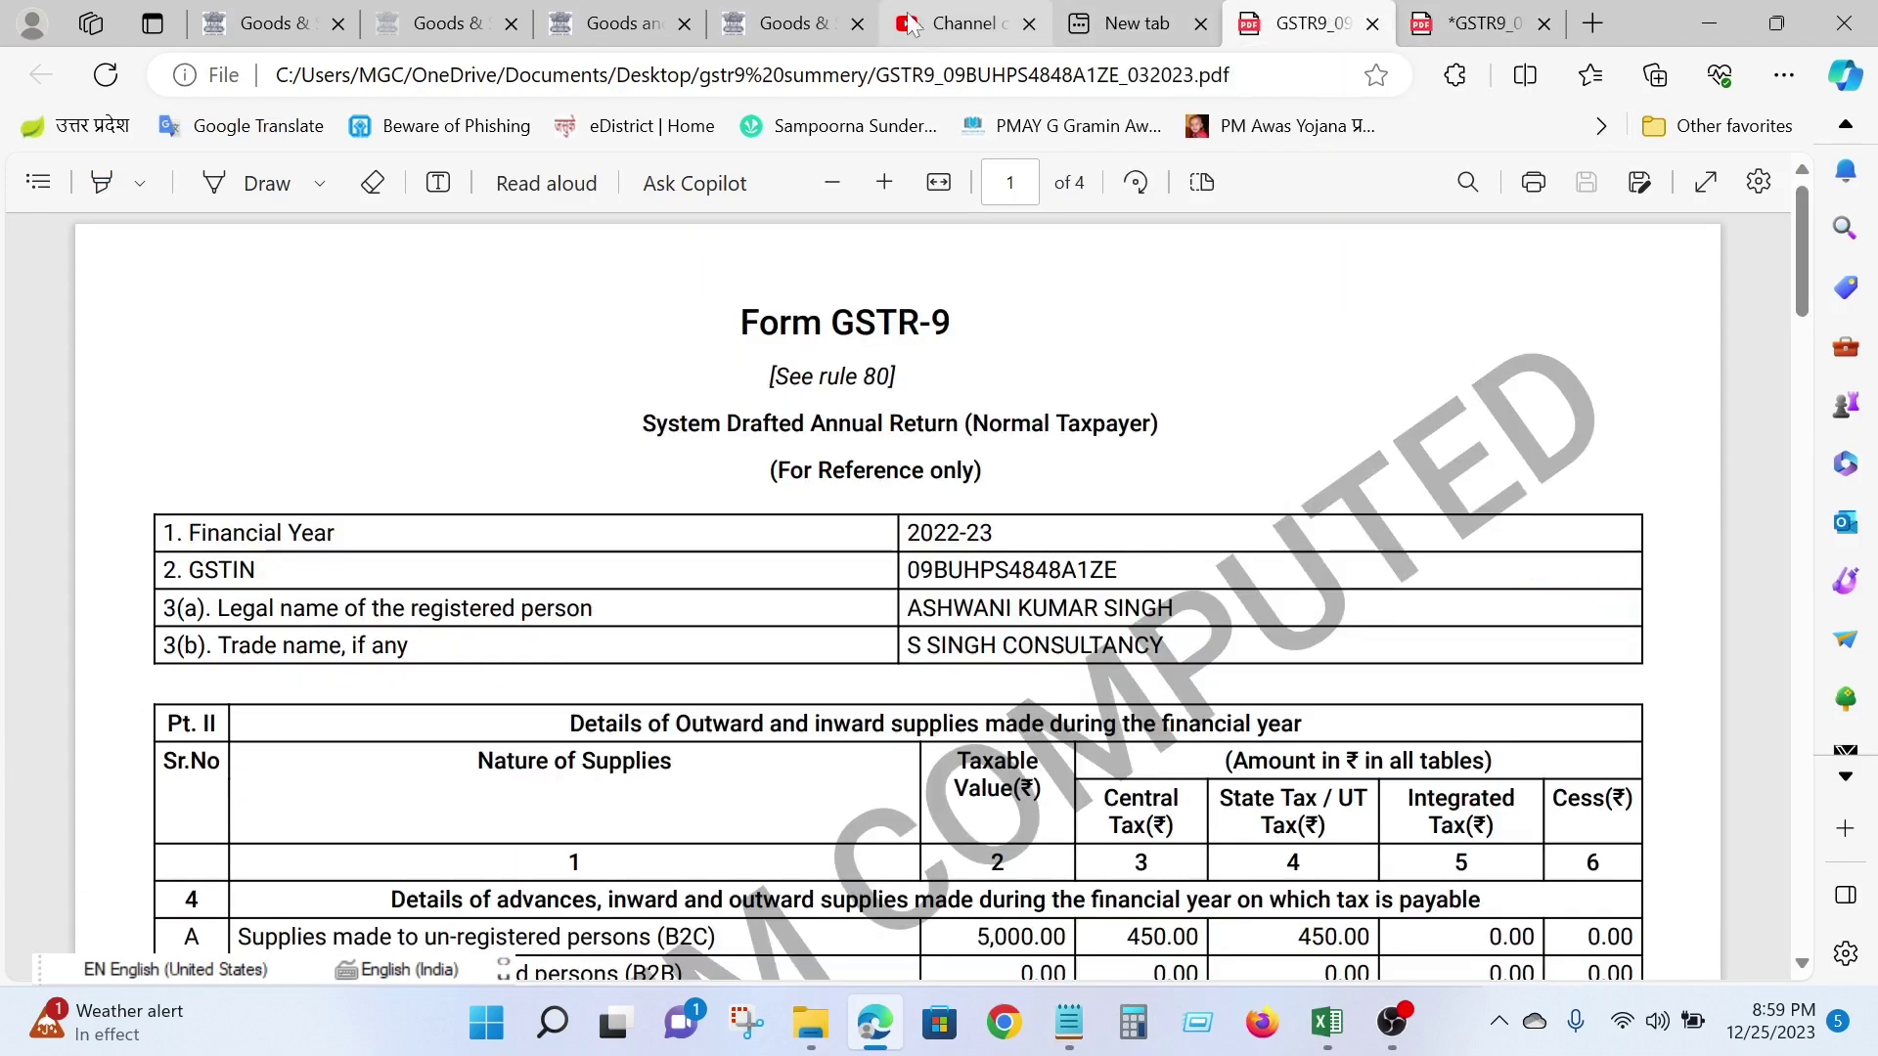
pyautogui.click(791, 23)
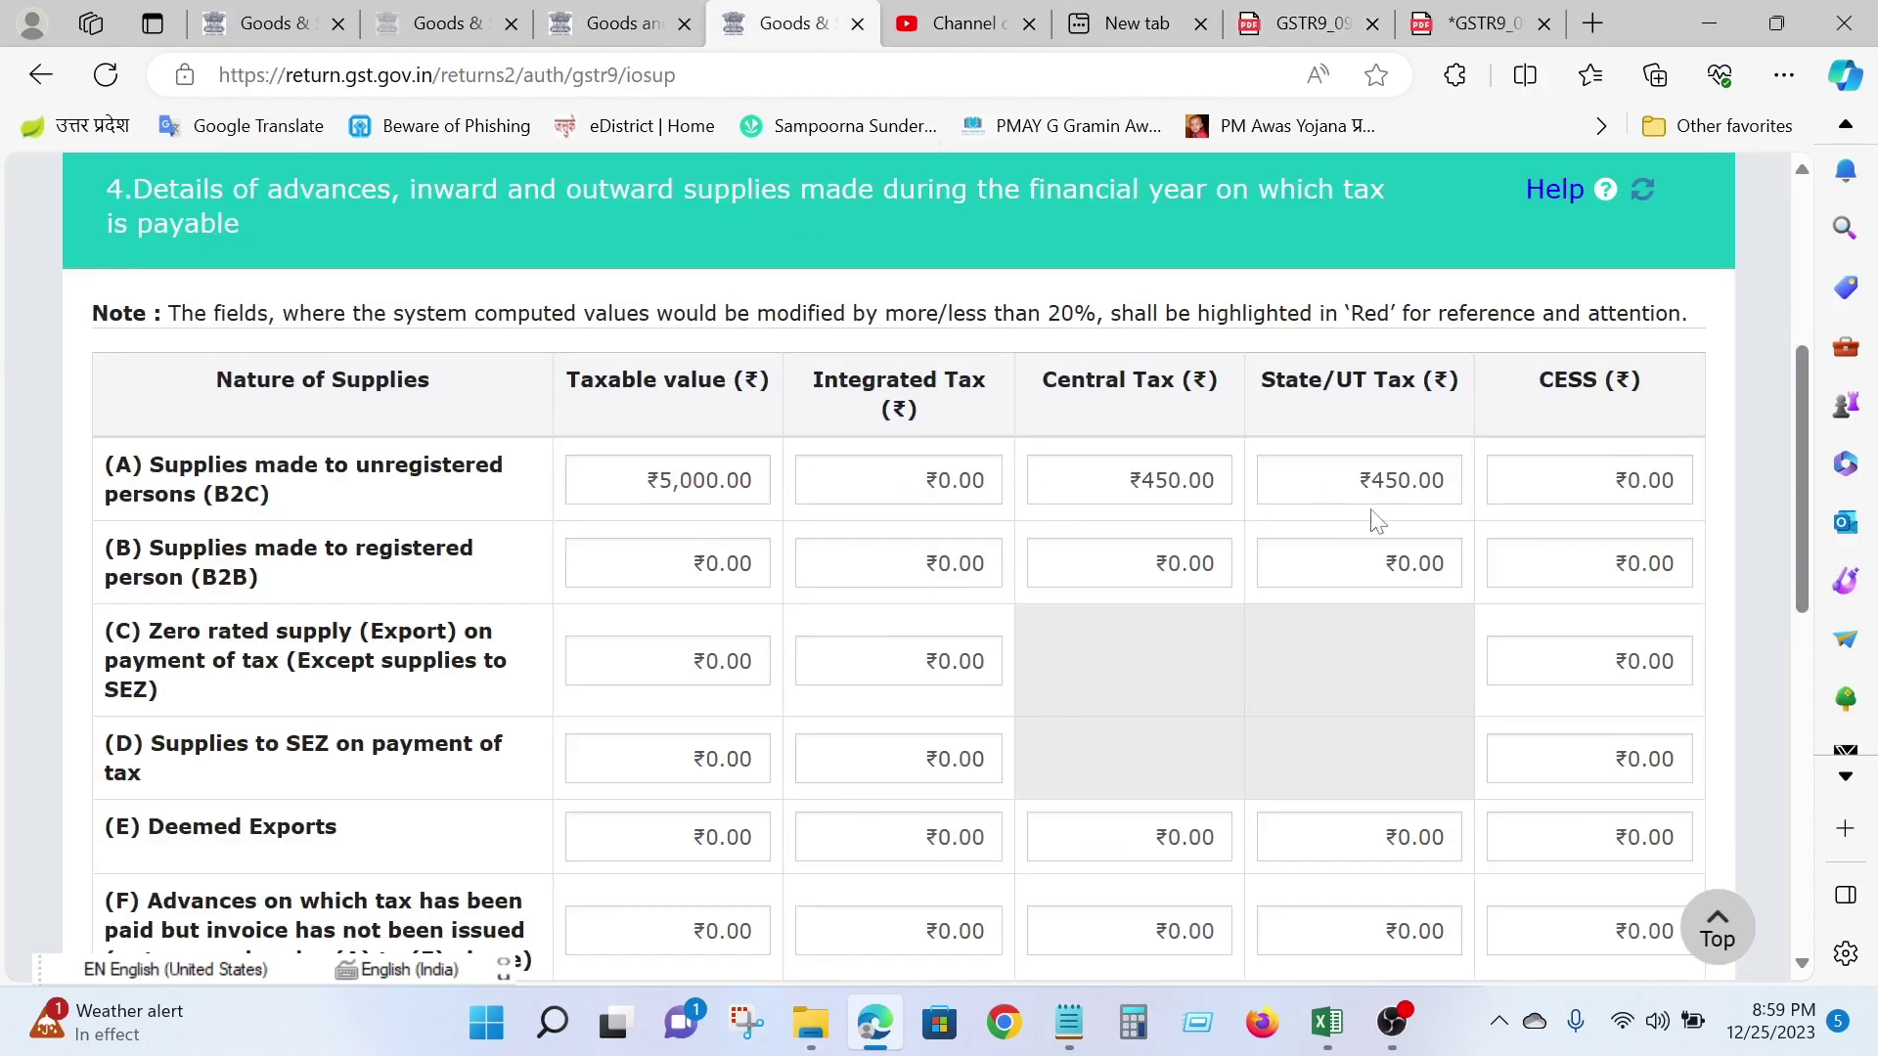
pyautogui.click(1310, 25)
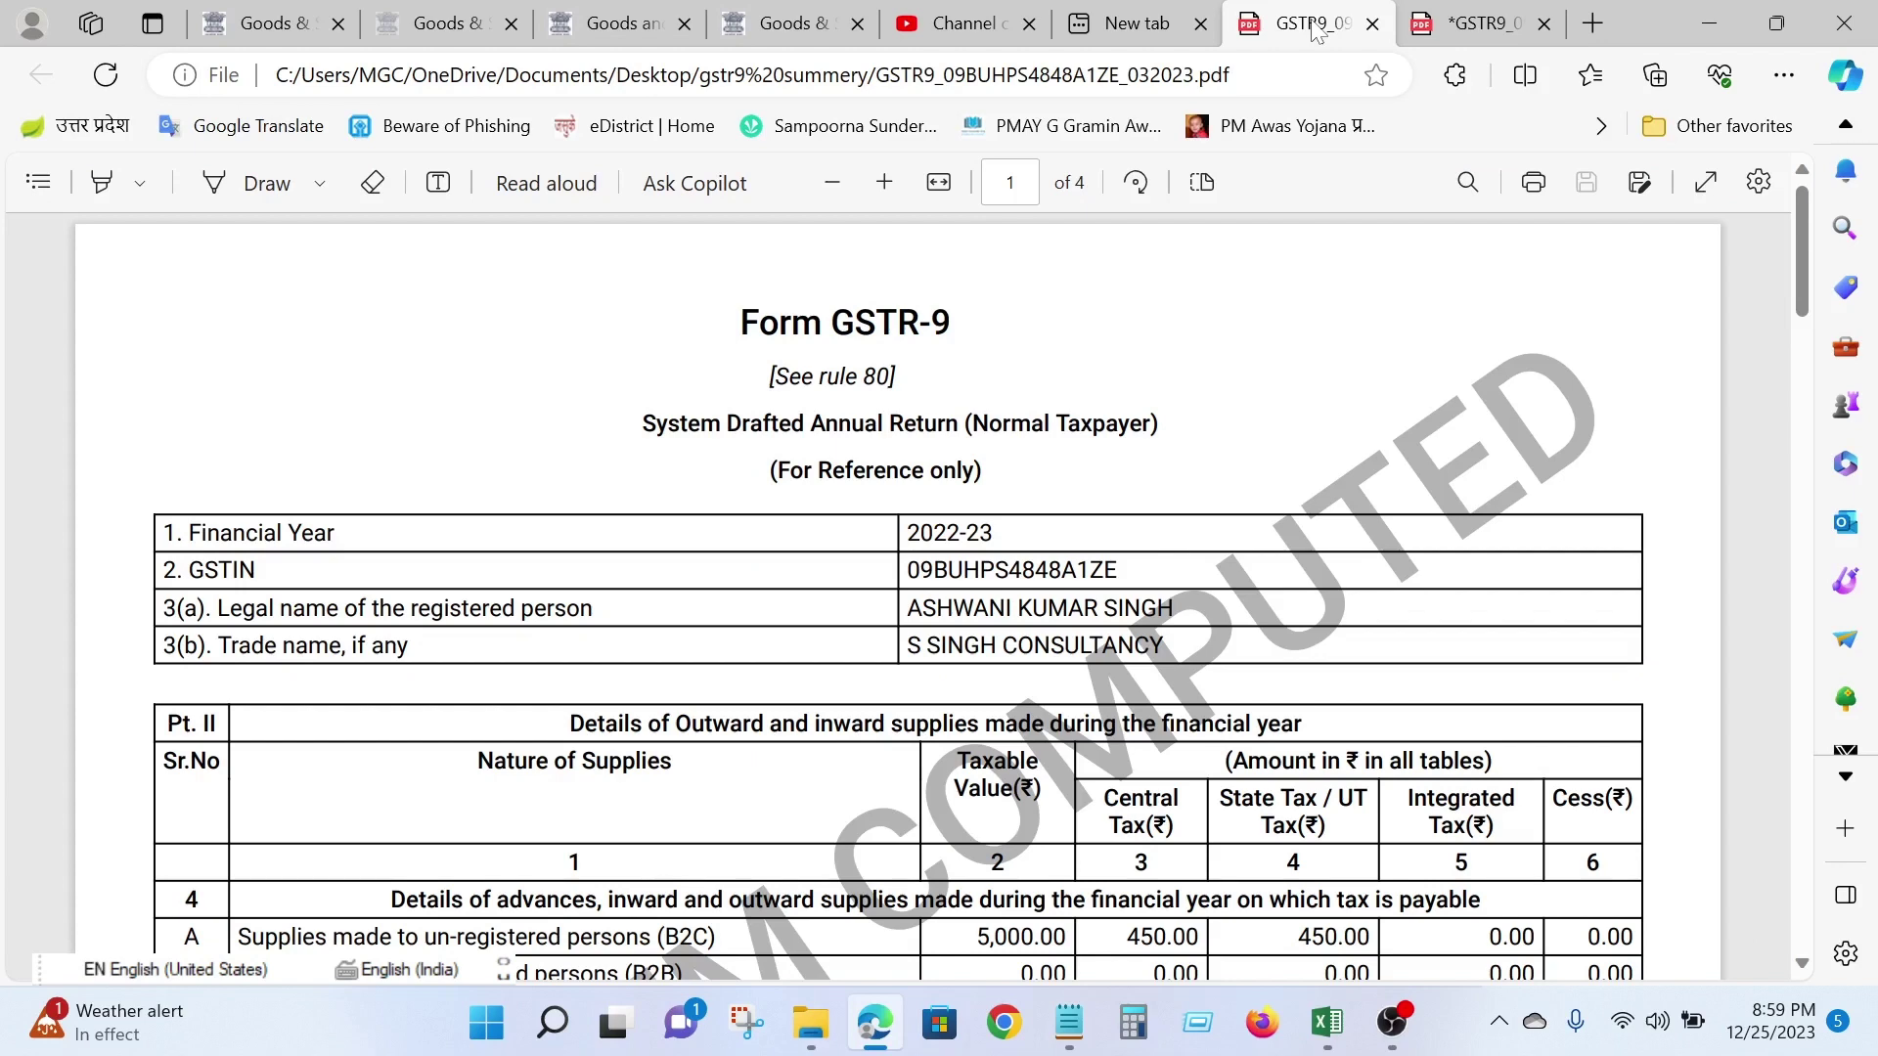
pyautogui.click(1482, 23)
pyautogui.scroll(2, 1170, 717)
pyautogui.scroll(2, 1171, 717)
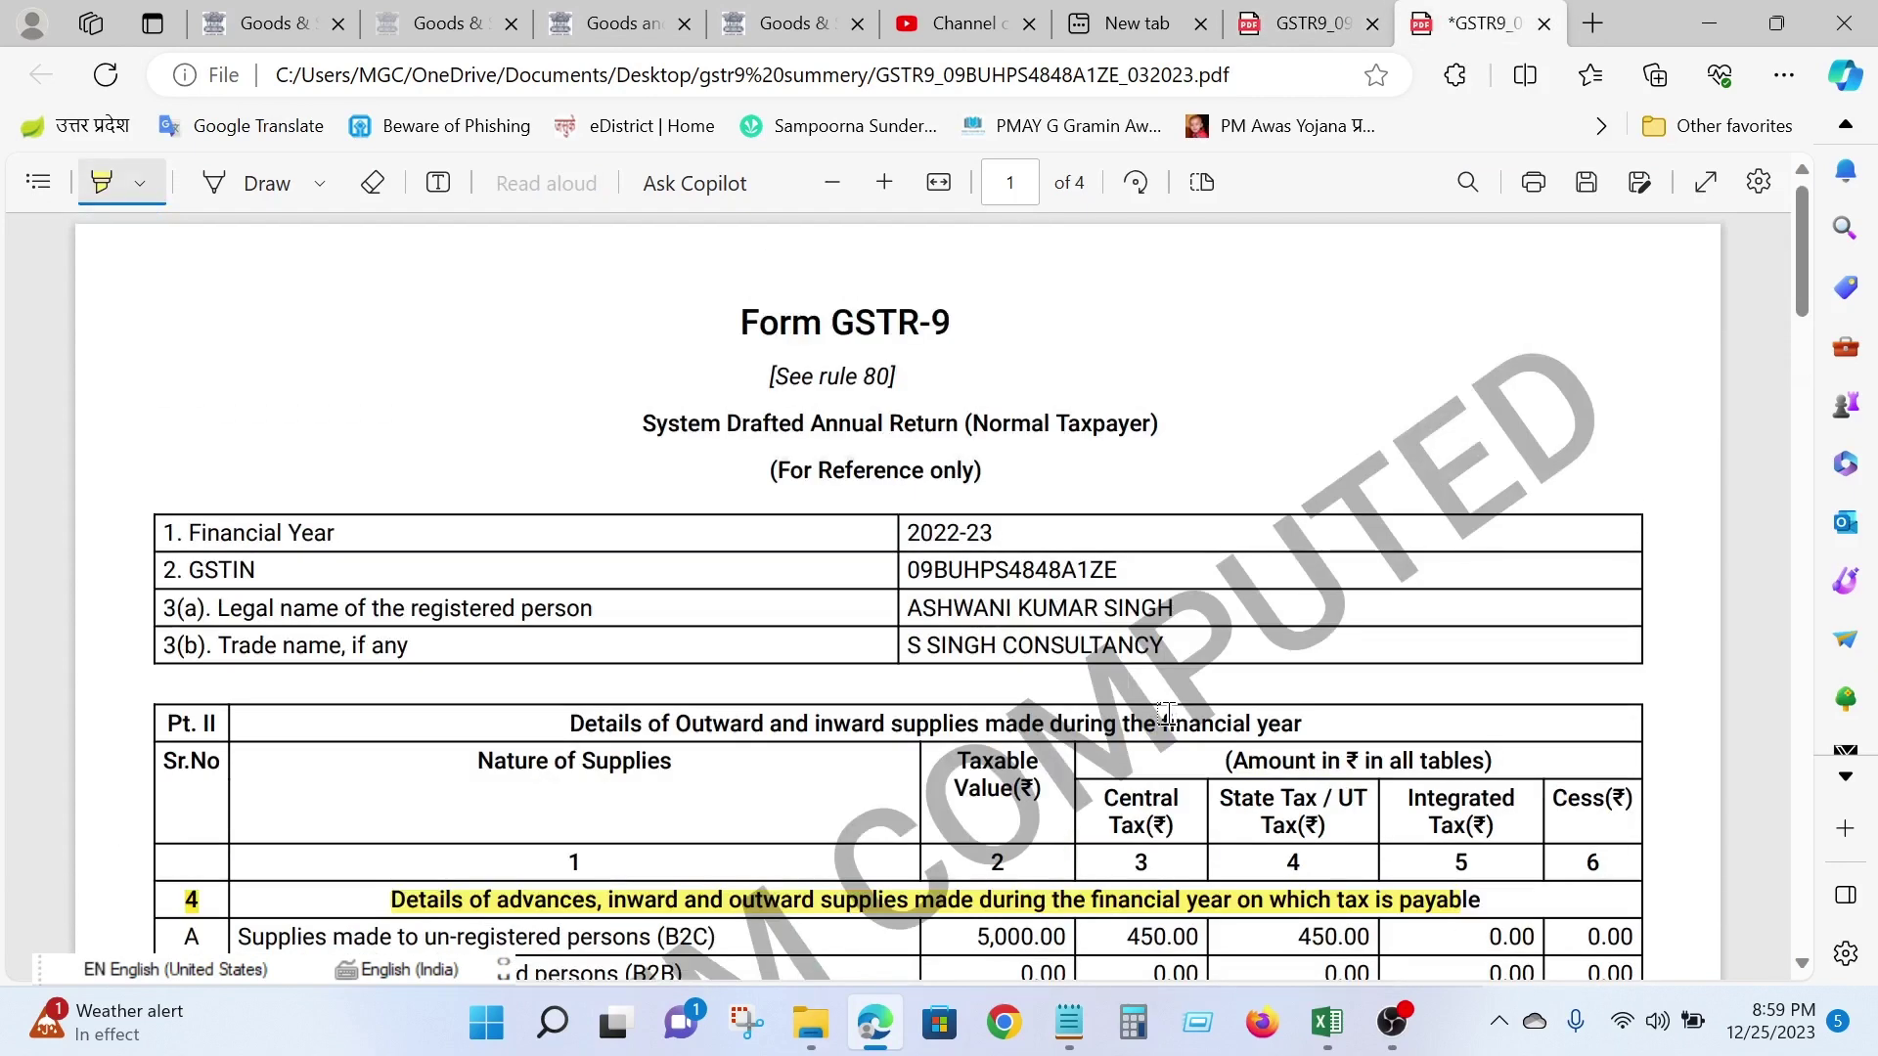
# Open the GSTR-1/IFF summary PDF from the gstr9 summery folder and examine its outward supply tables 4A to 7
pyautogui.click(1708, 23)
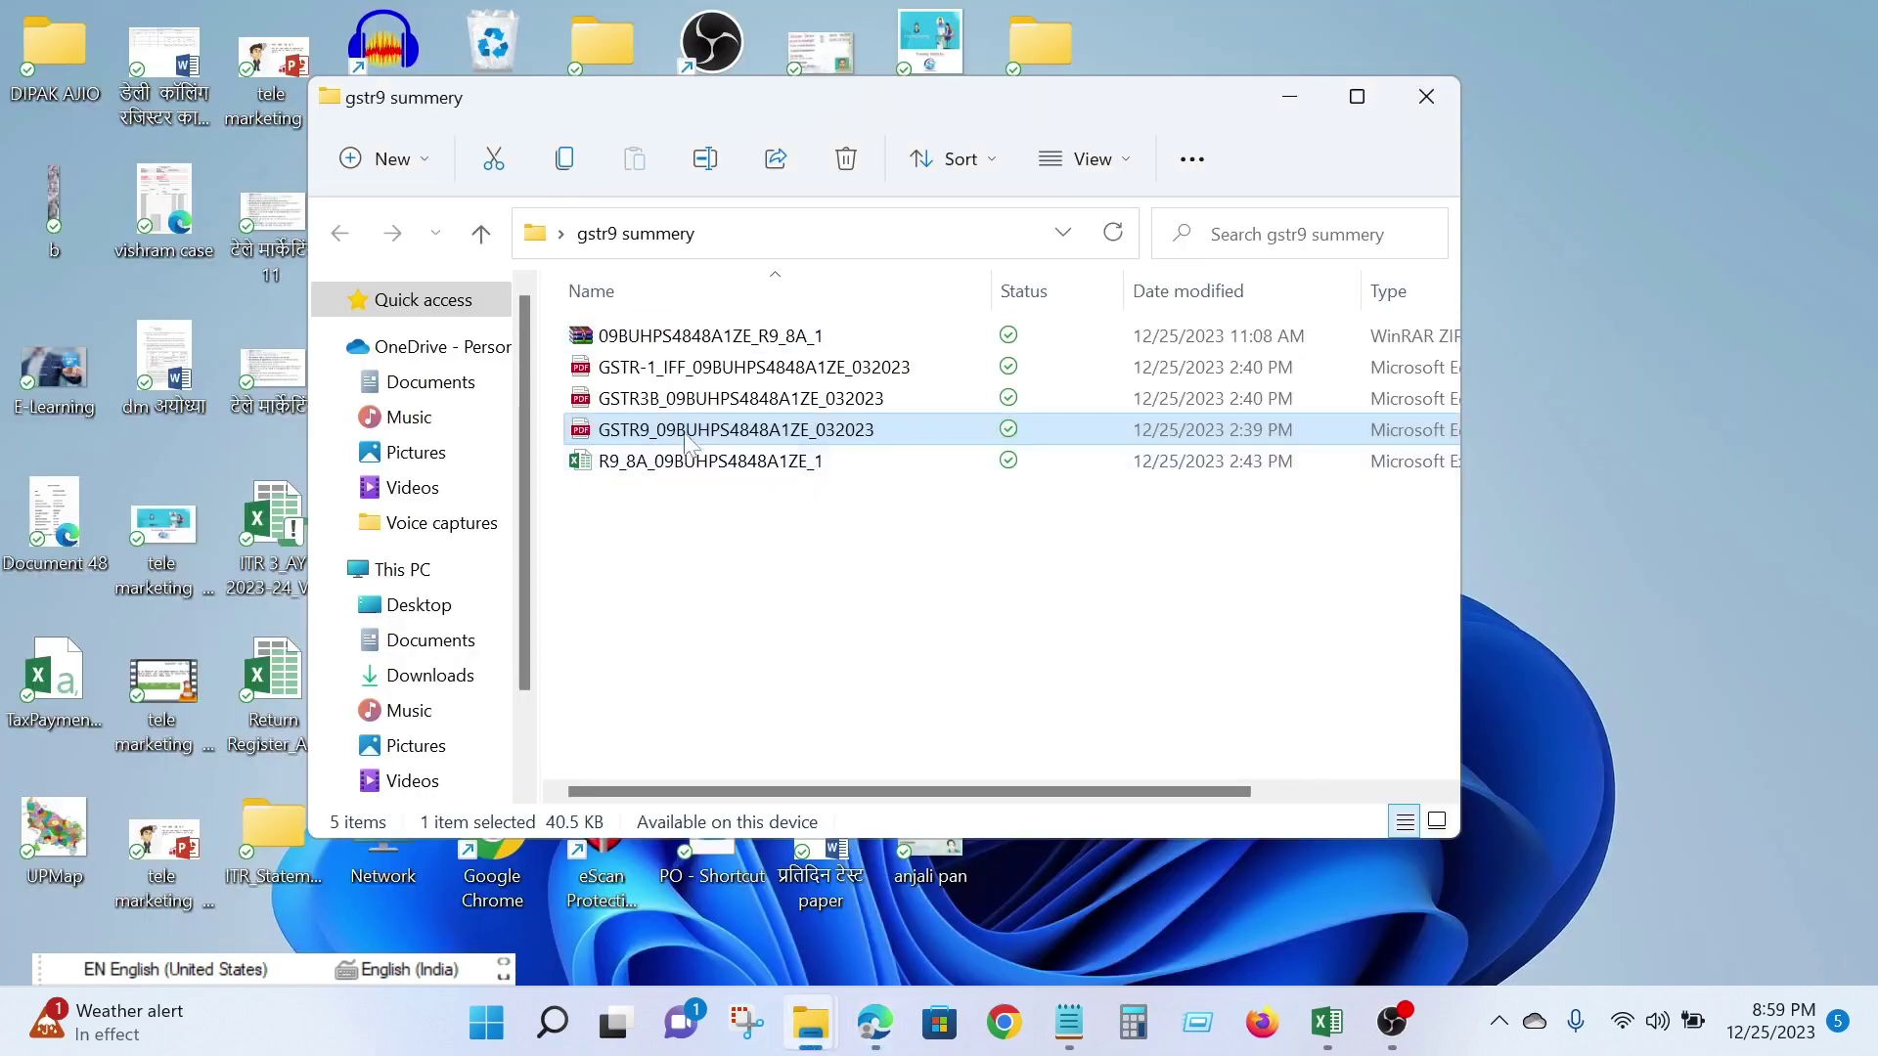
pyautogui.doubleClick(694, 372)
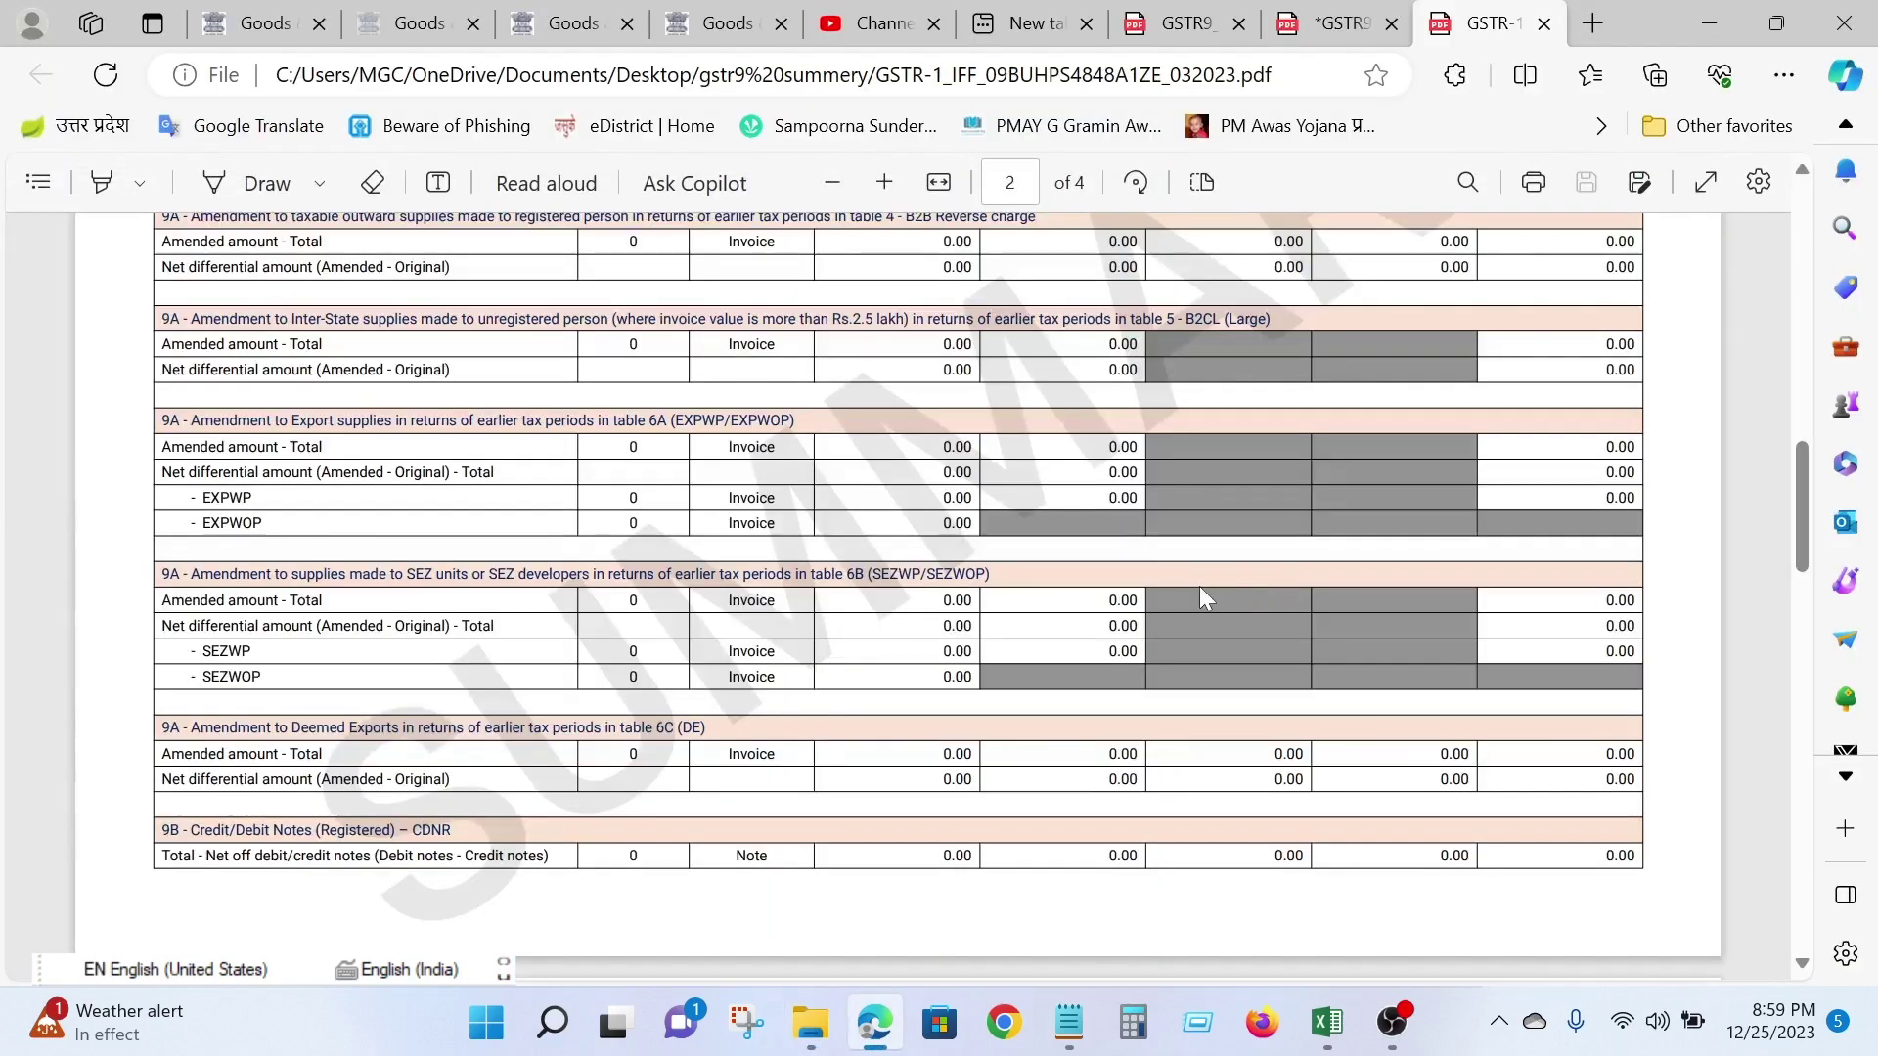
pyautogui.scroll(3, 898, 596)
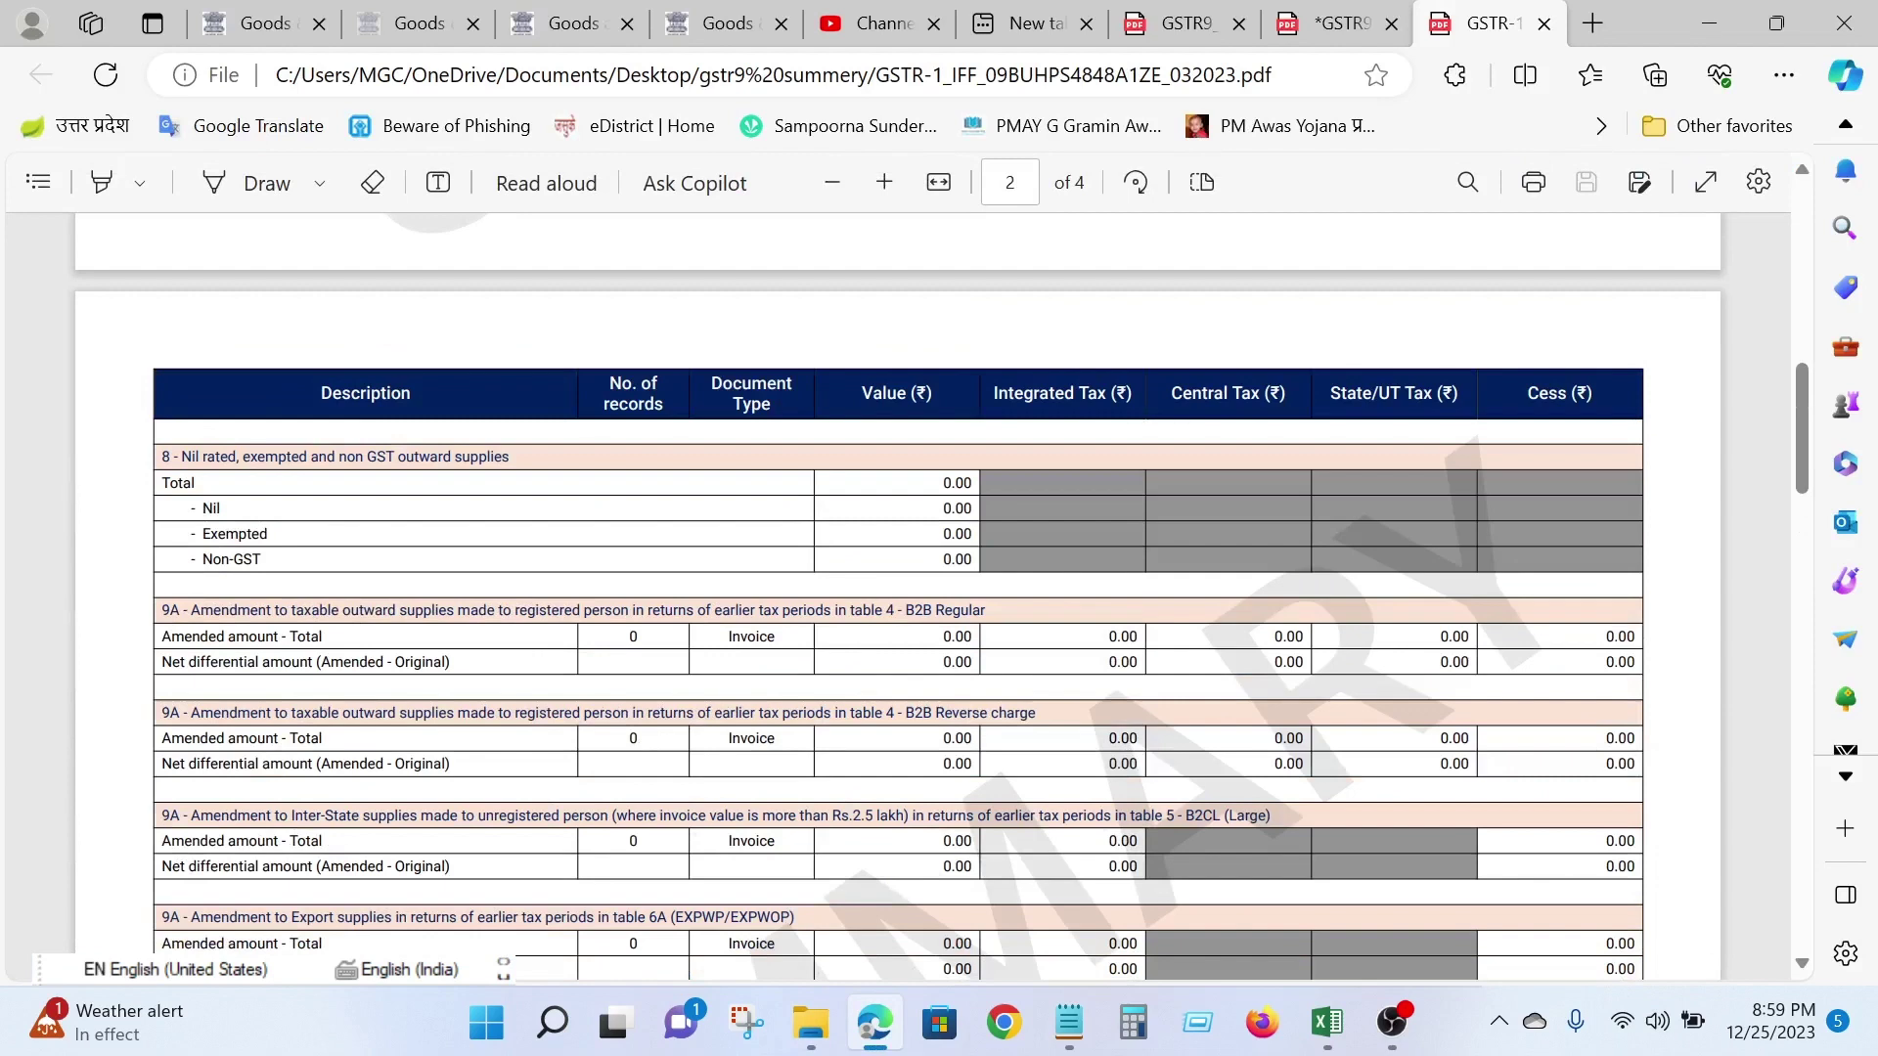
pyautogui.scroll(10, 898, 596)
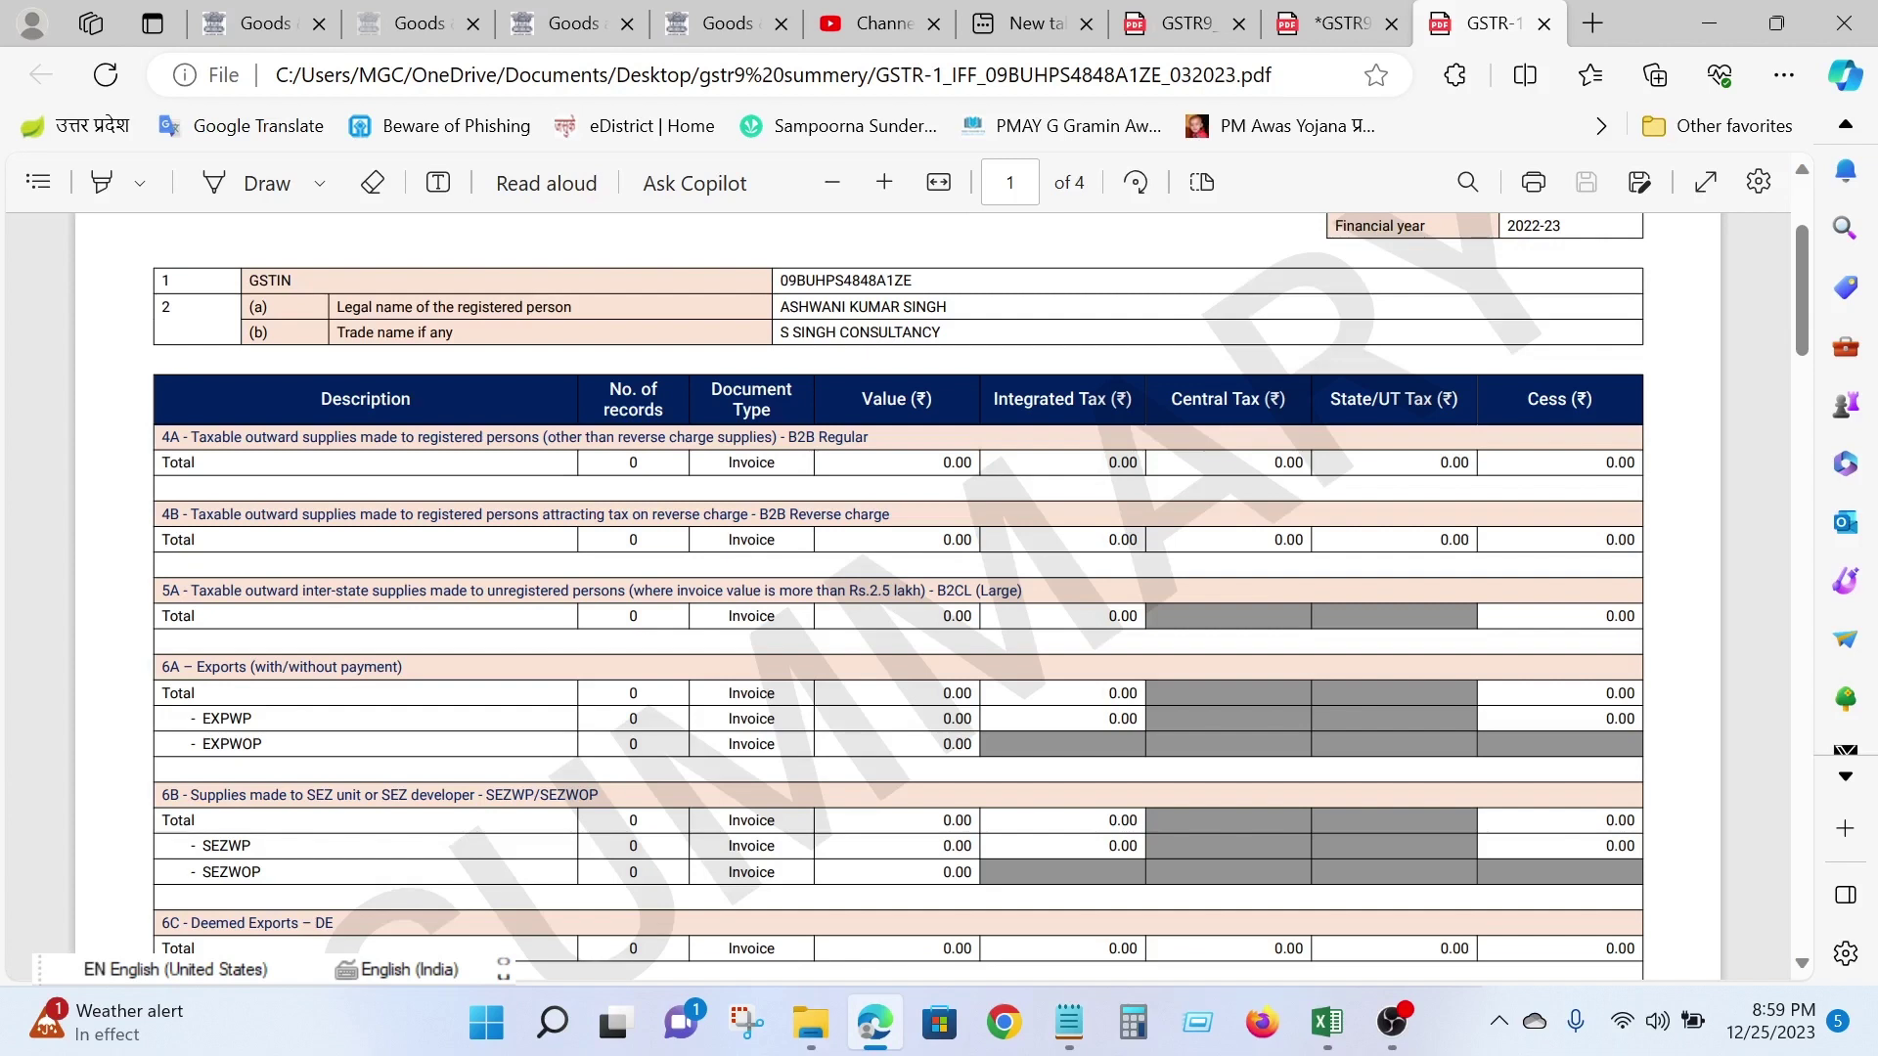
pyautogui.scroll(1, 529, 740)
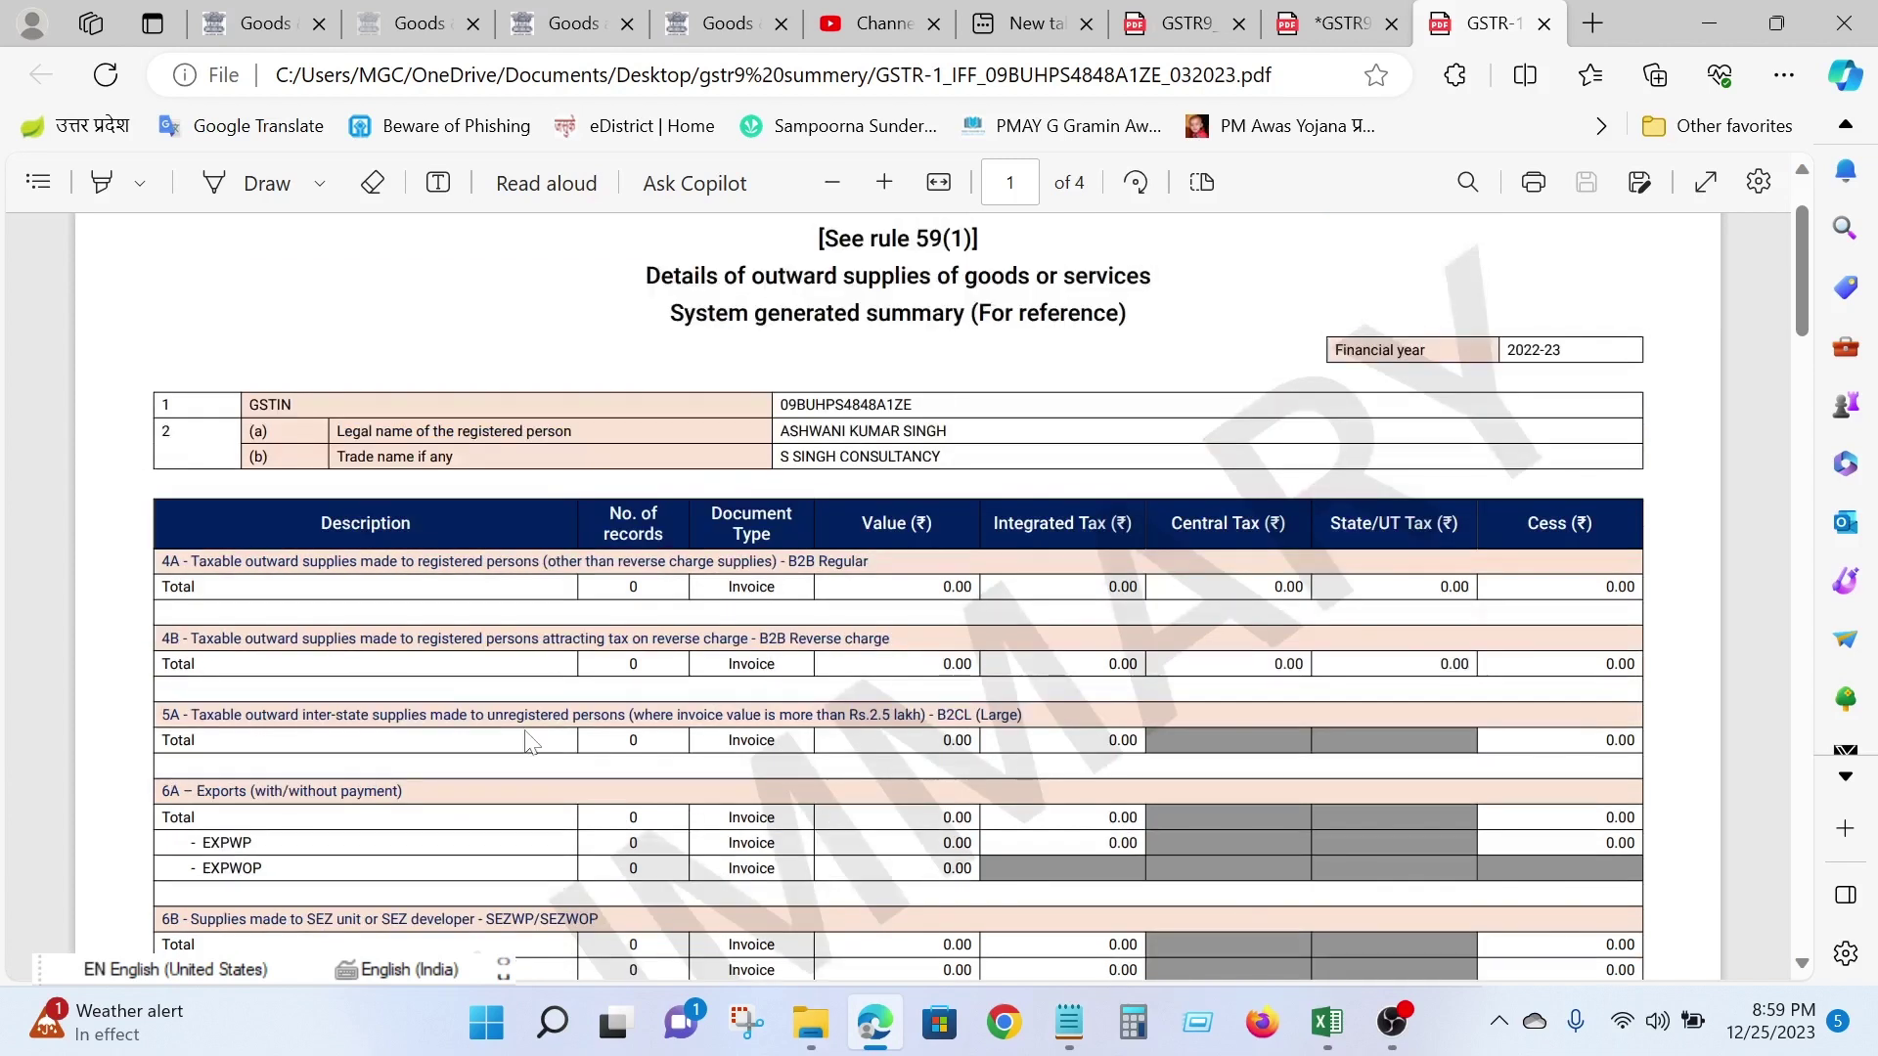
pyautogui.scroll(1, 529, 740)
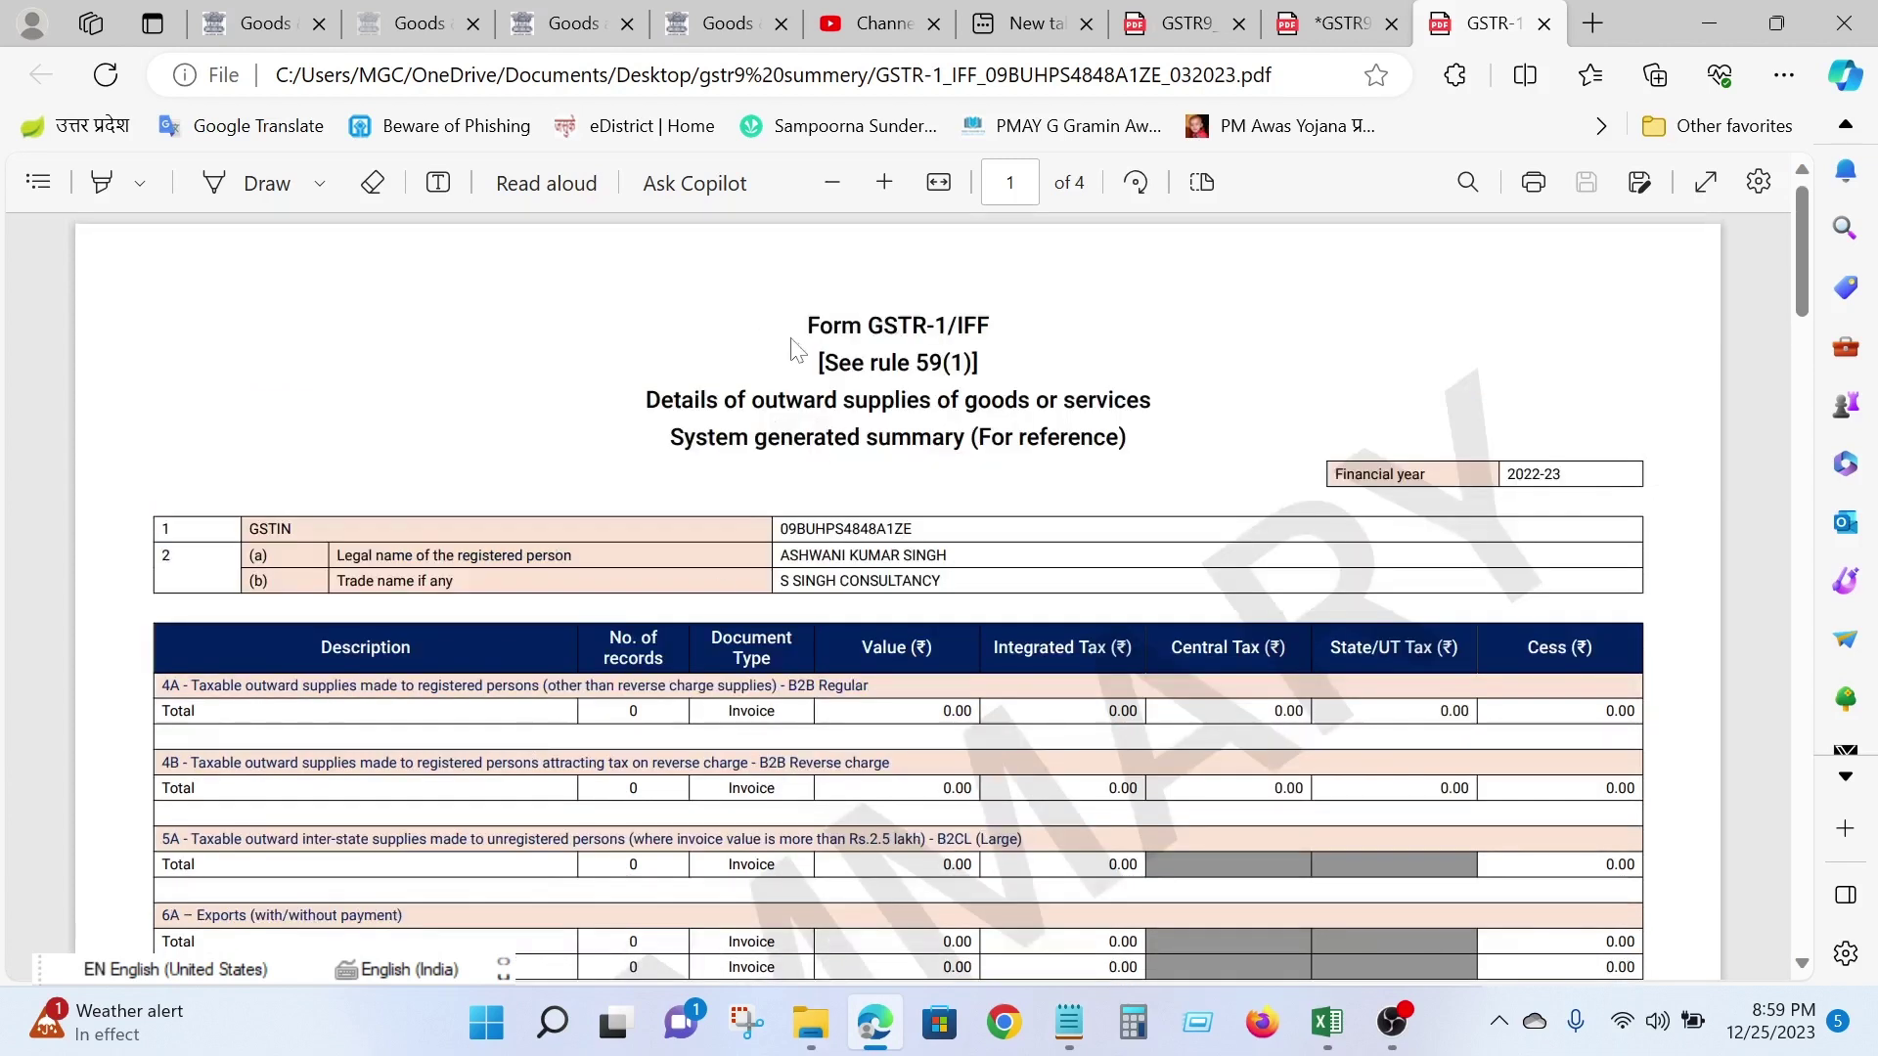
pyautogui.moveTo(805, 326); pyautogui.dragTo(980, 329)
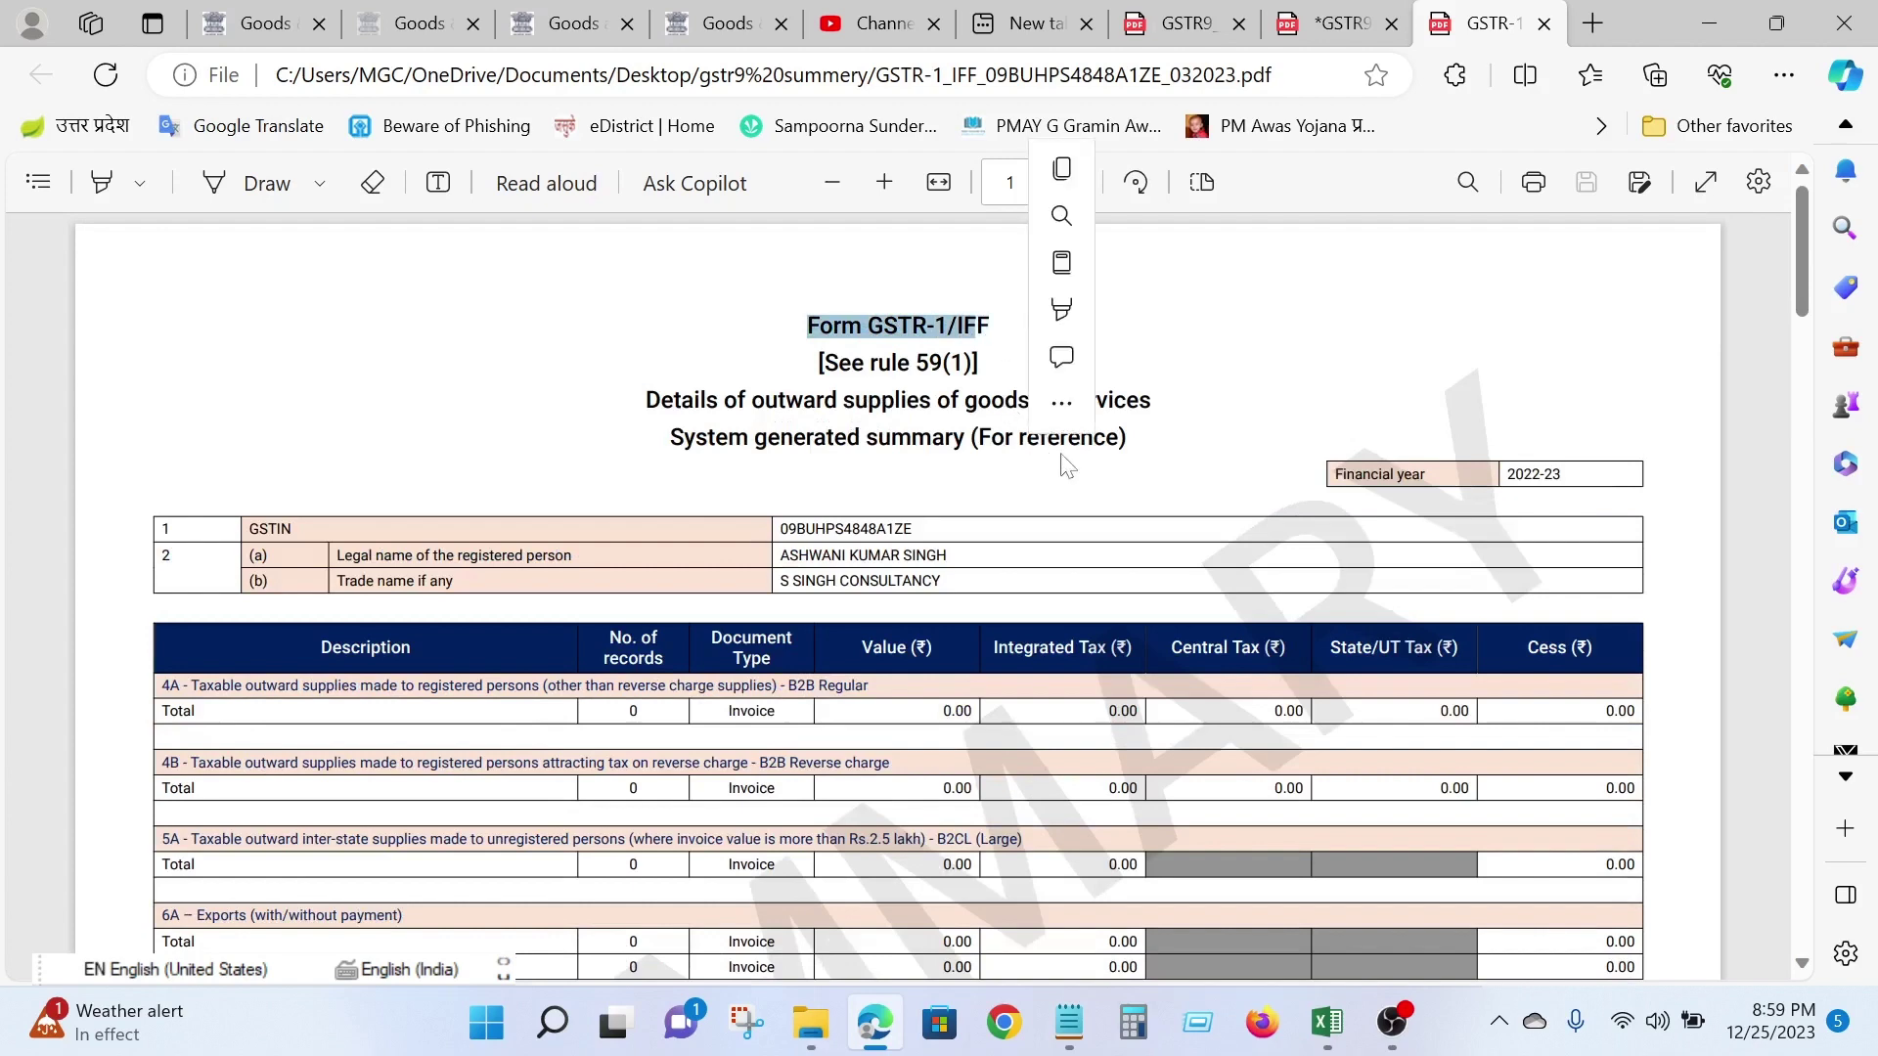
pyautogui.click(1329, 355)
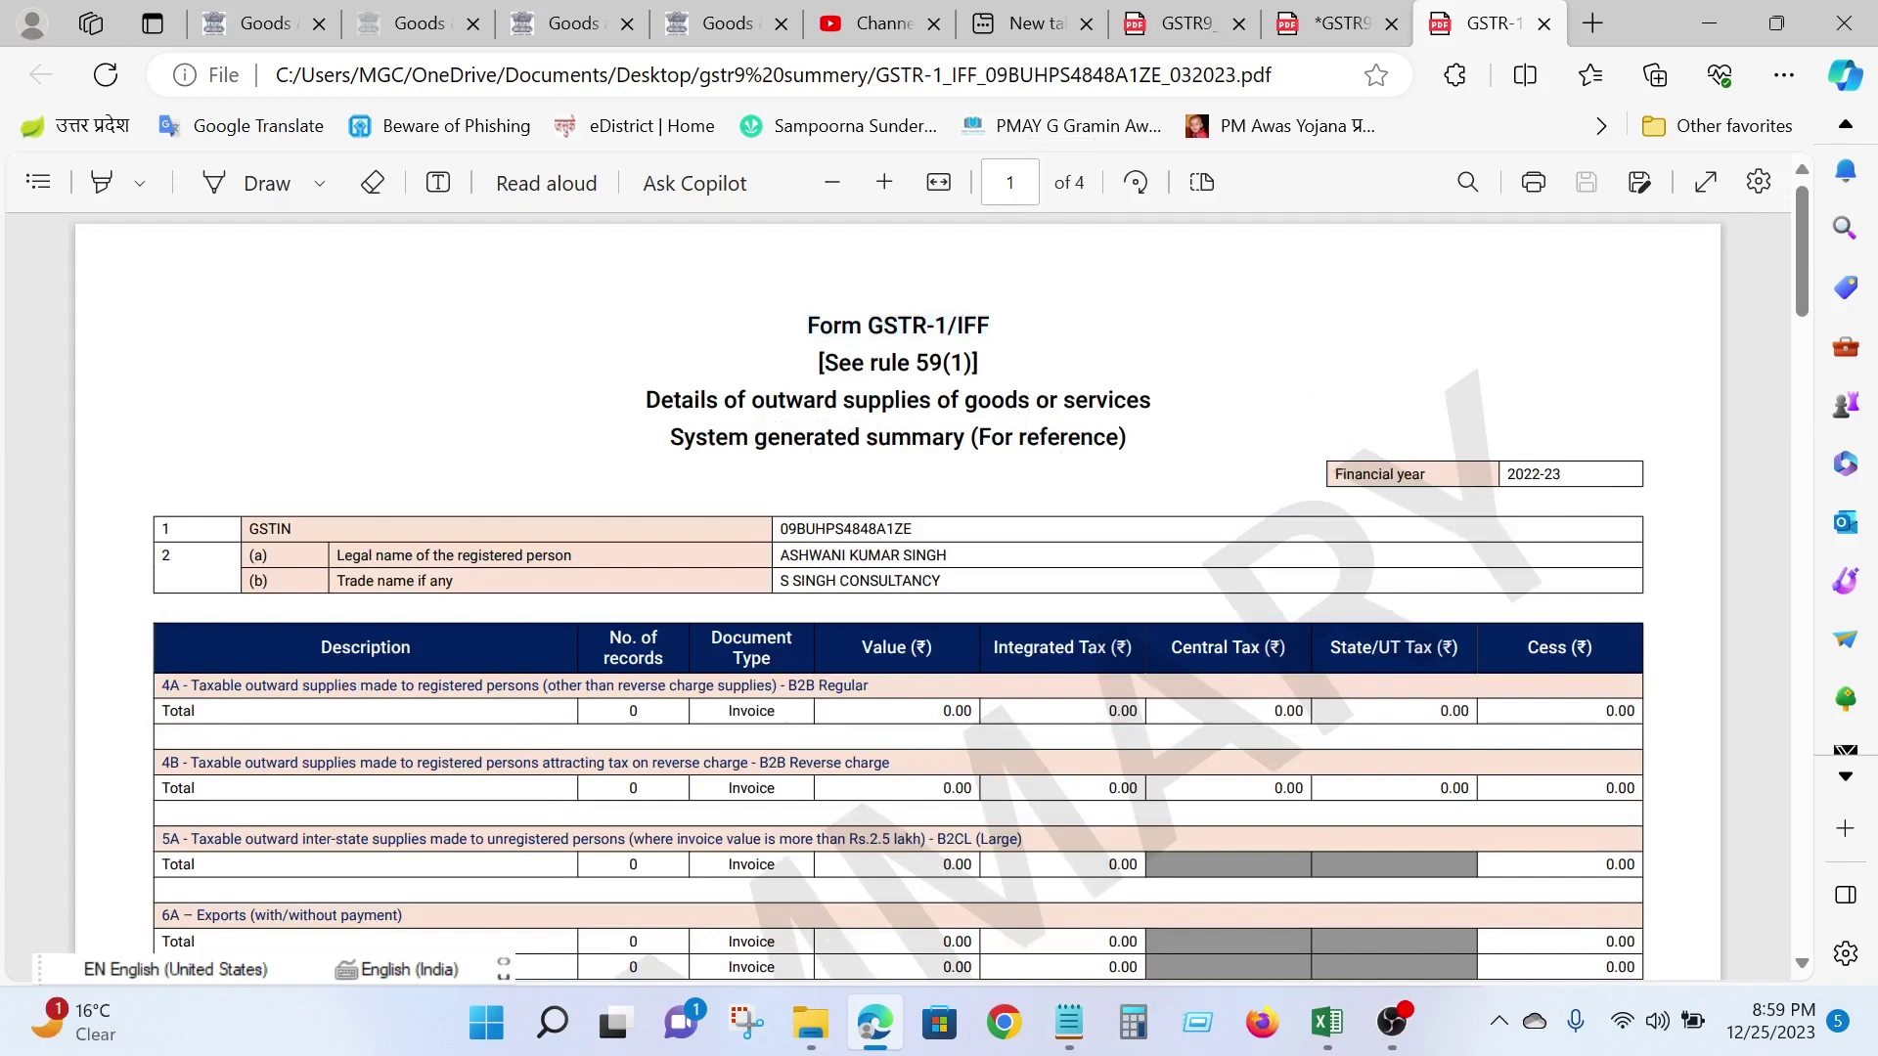
pyautogui.scroll(-3, 1001, 389)
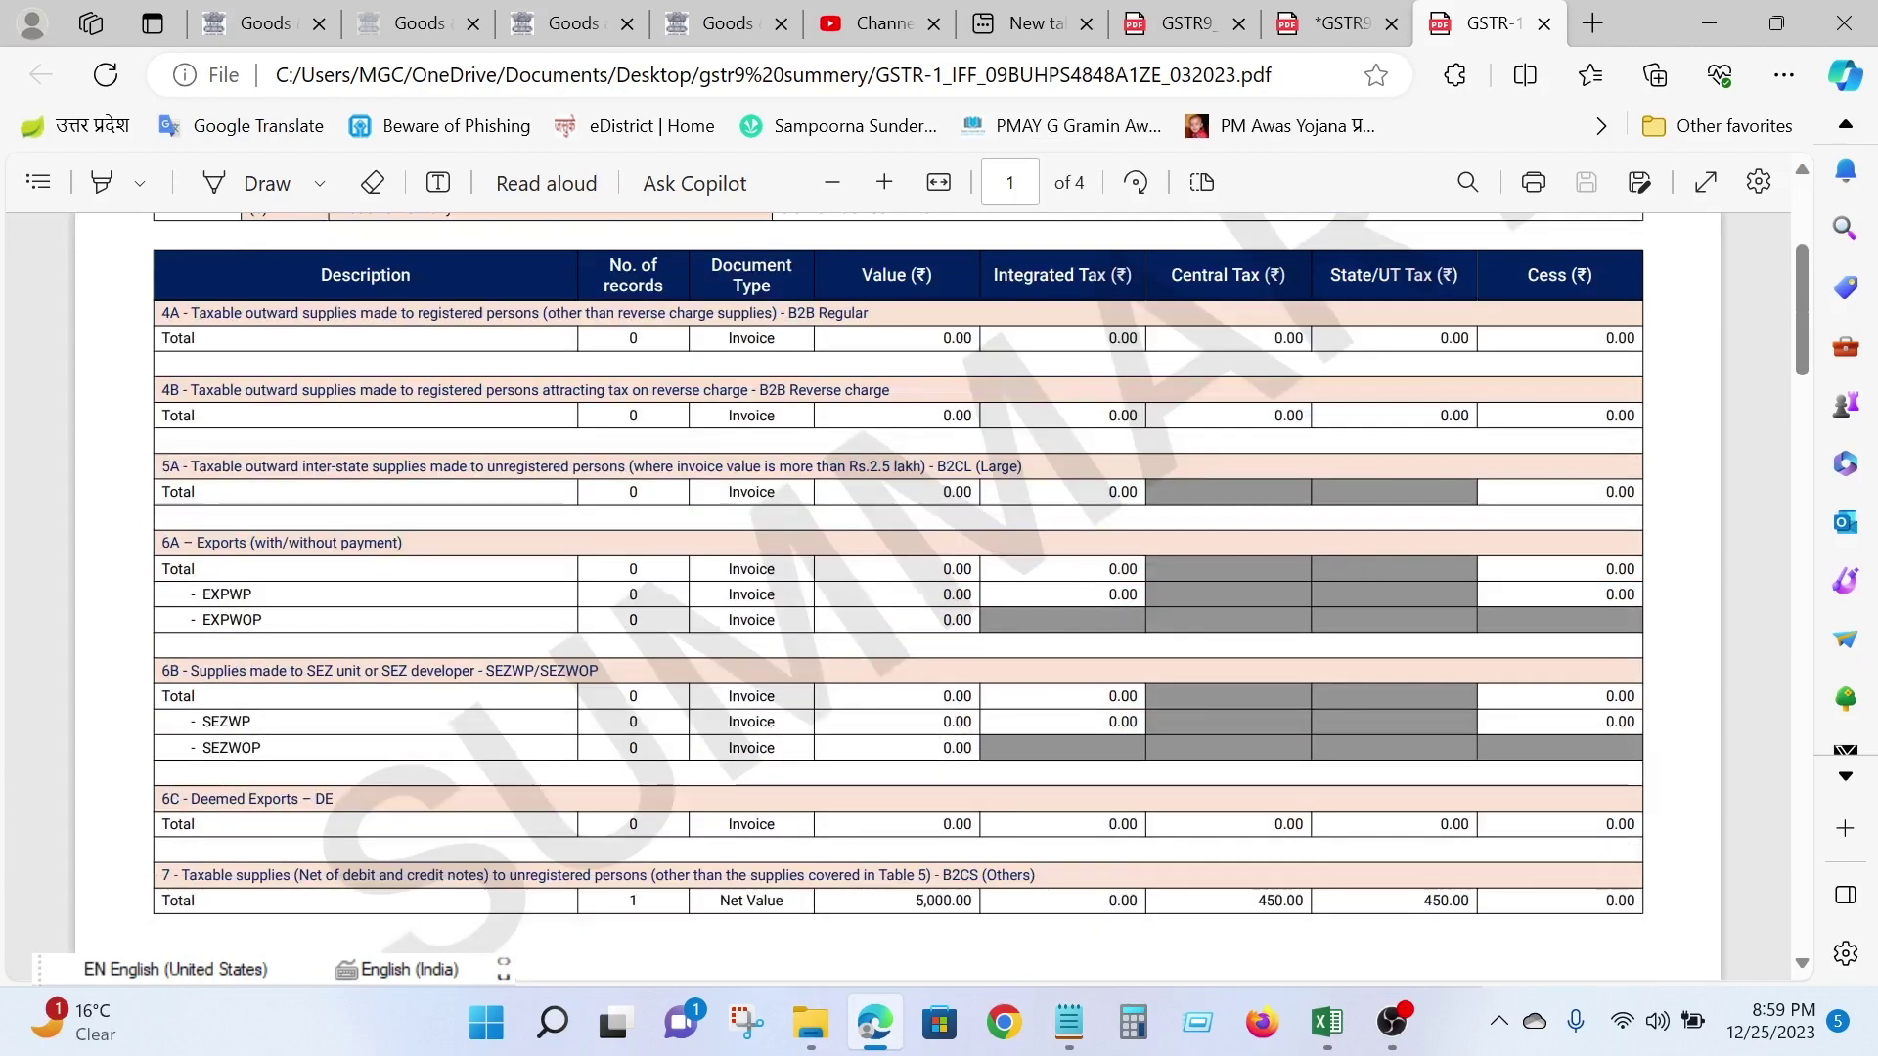
# Highlight in yellow the table 7 B2CS (Others) heading and its Total row in the GSTR-1/IFF summary
pyautogui.scroll(-1, 949, 567)
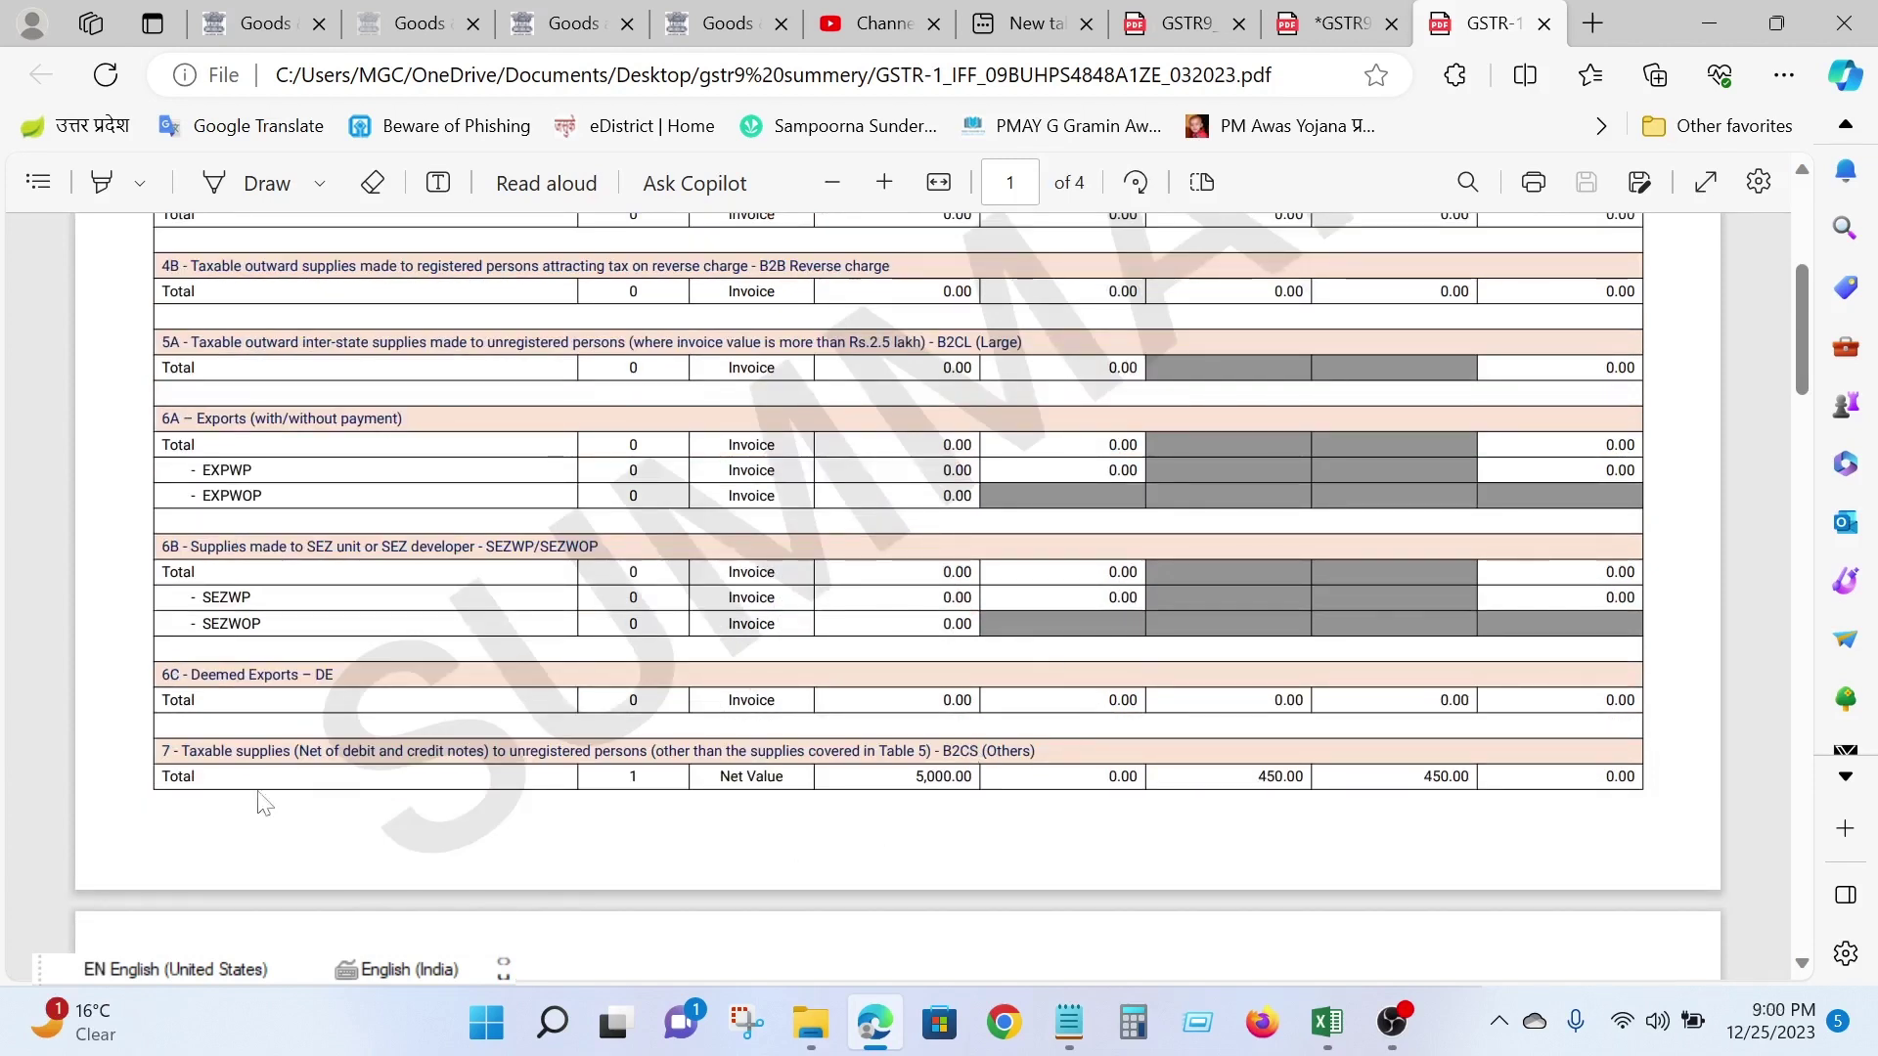
pyautogui.click(102, 182)
pyautogui.moveTo(159, 751); pyautogui.dragTo(1054, 755)
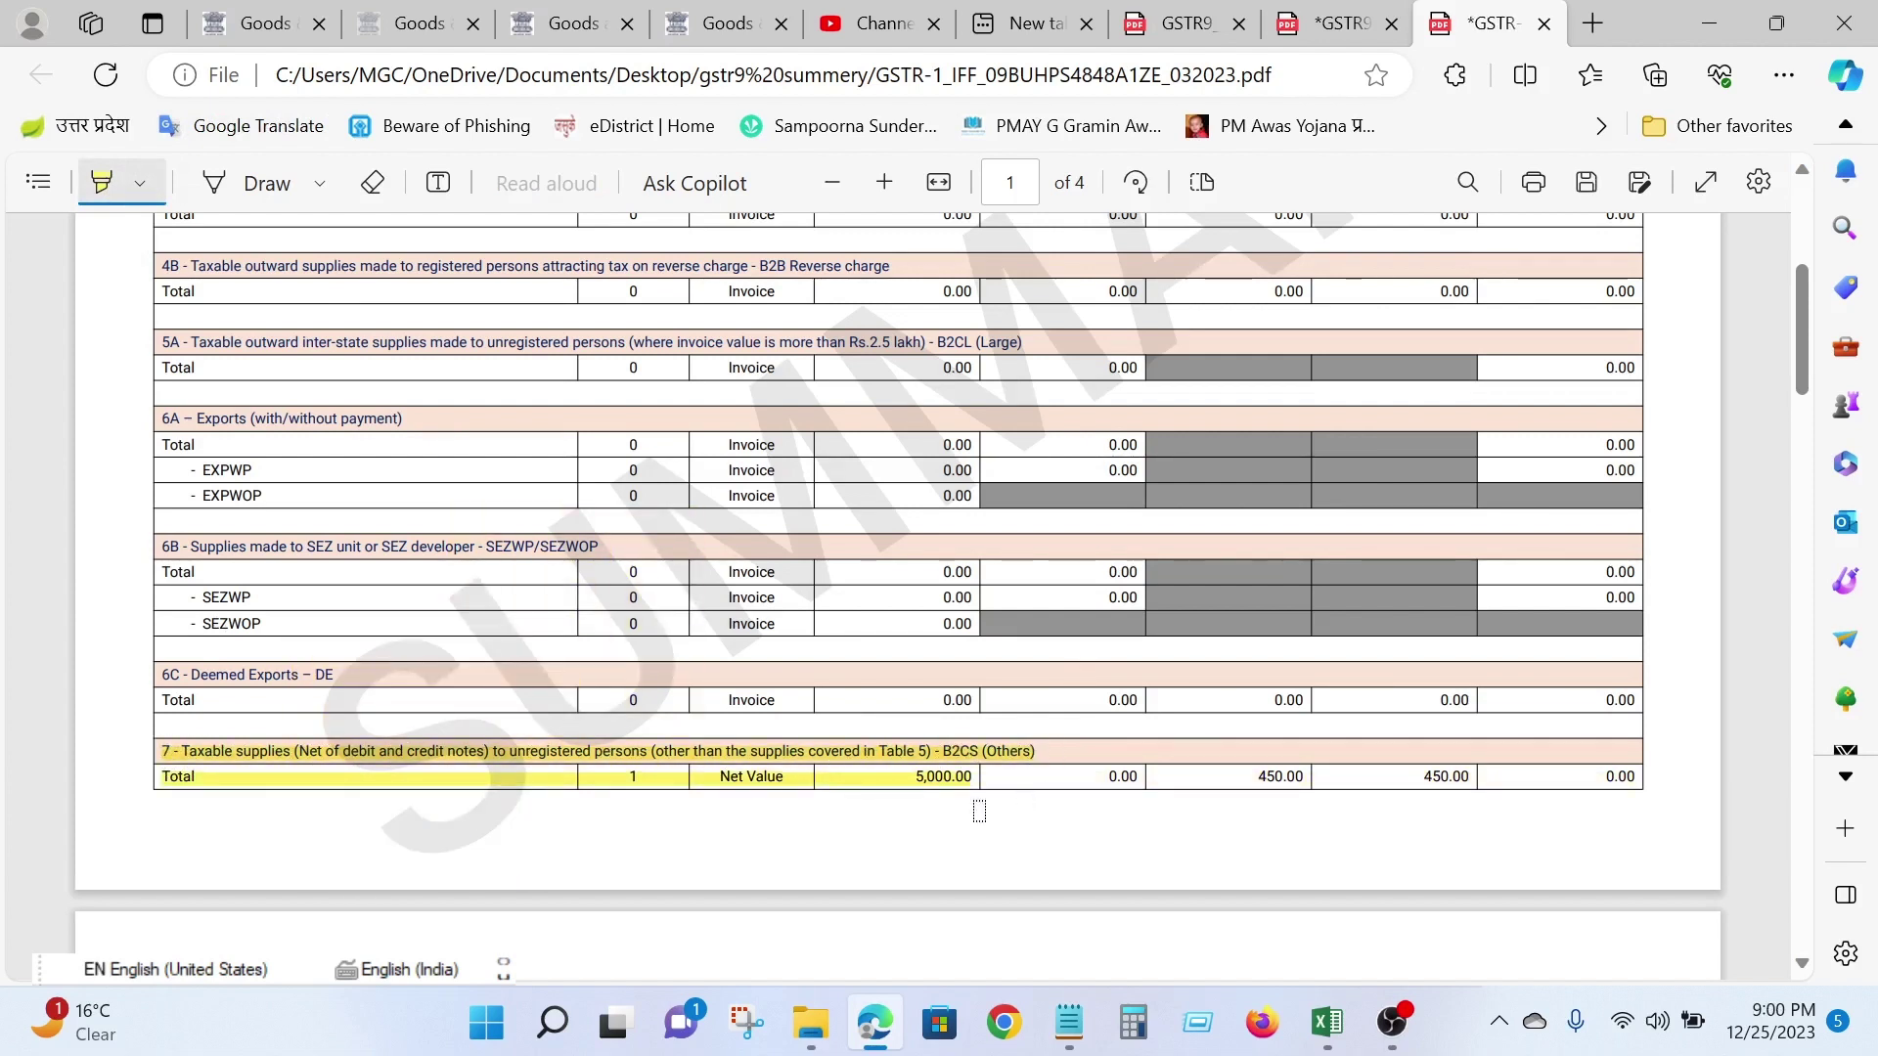
pyautogui.moveTo(1012, 785); pyautogui.dragTo(1625, 775)
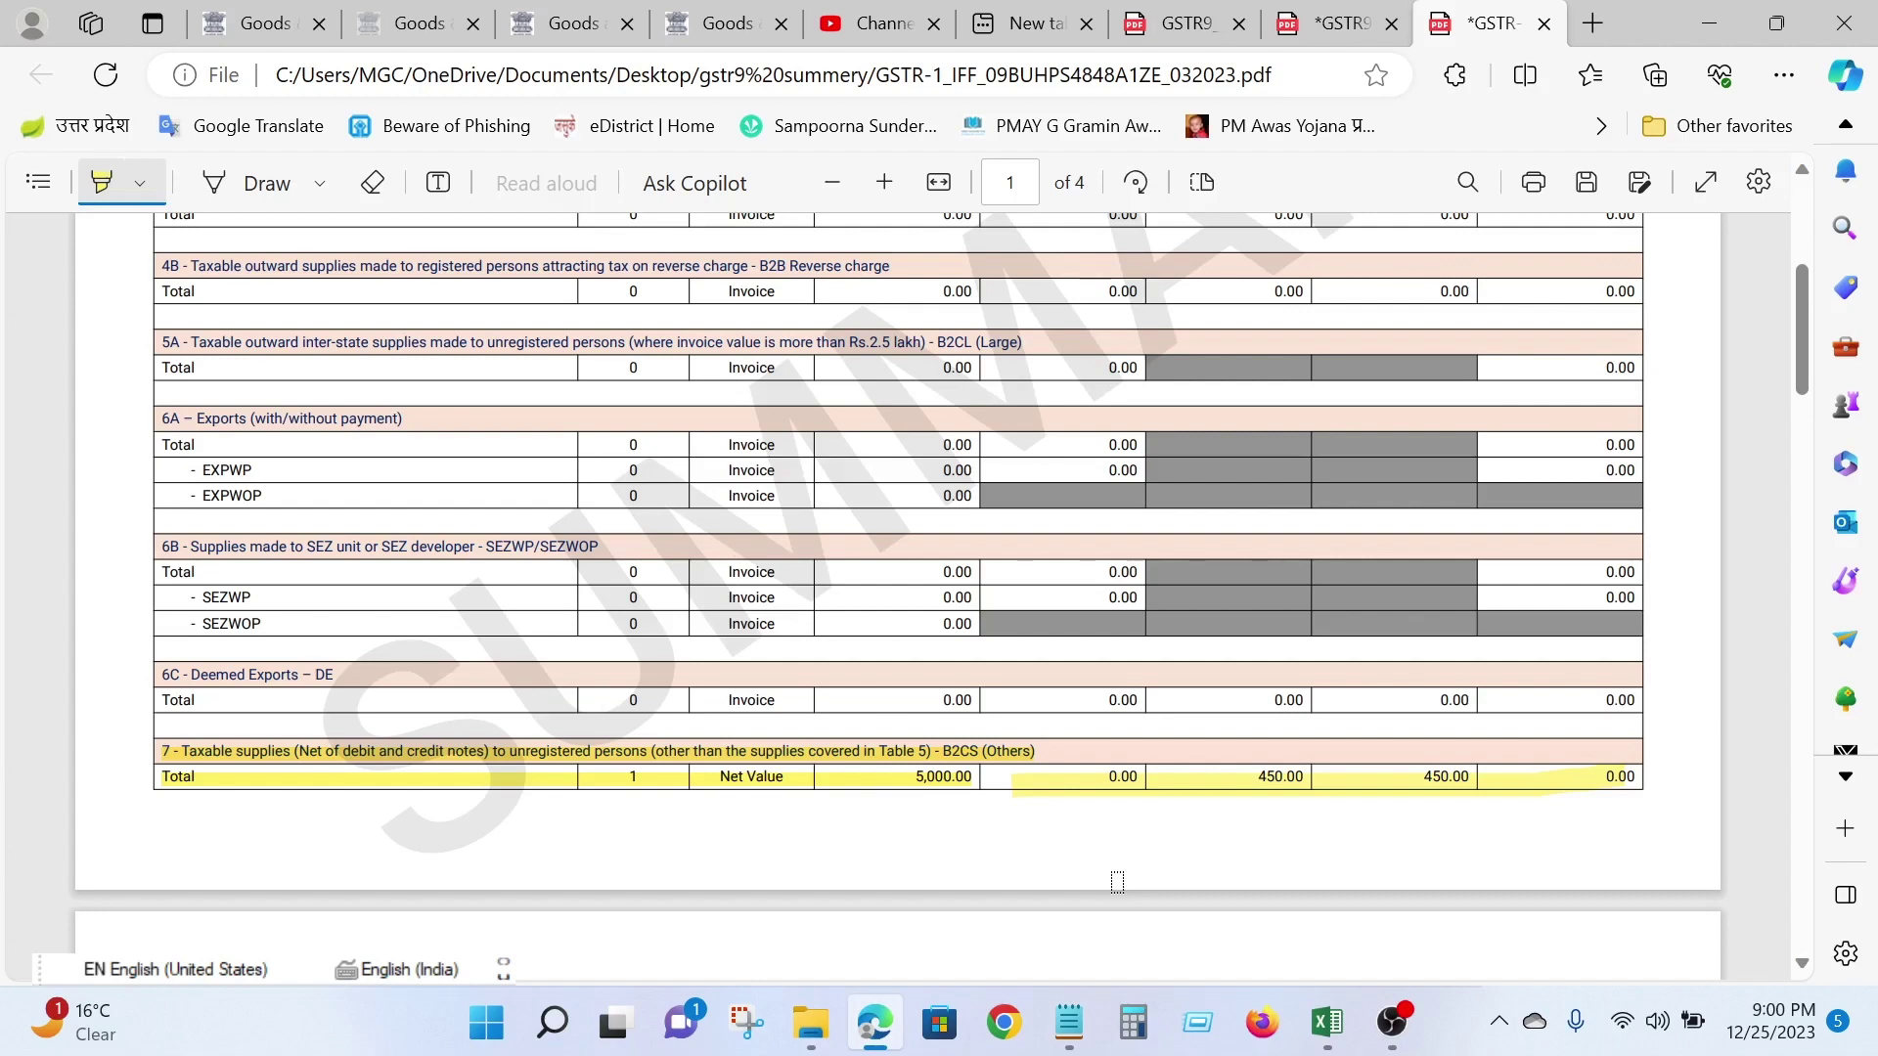
# Open the GSTR-3B summary PDF from the gstr9 summery folder and highlight its title "Form GSTR-3B" in yellow
pyautogui.click(1710, 23)
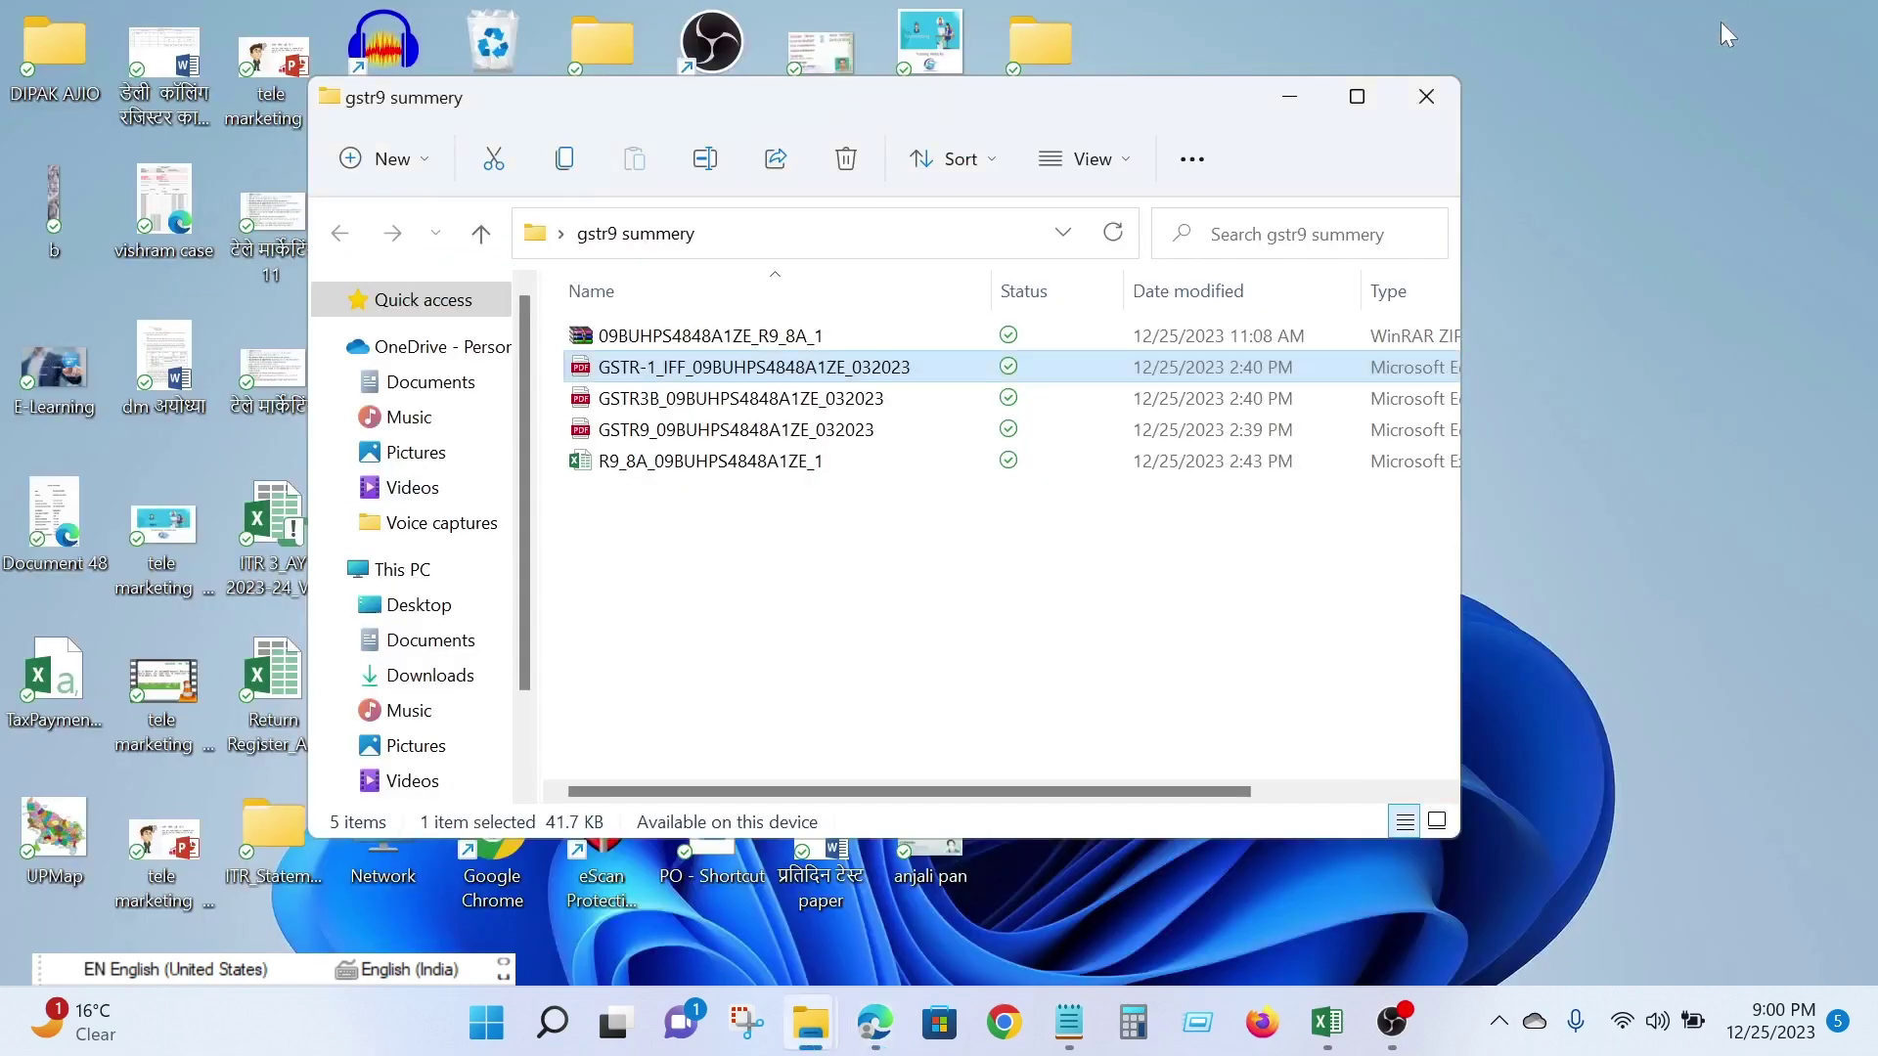
pyautogui.click(716, 403)
pyautogui.doubleClick(716, 402)
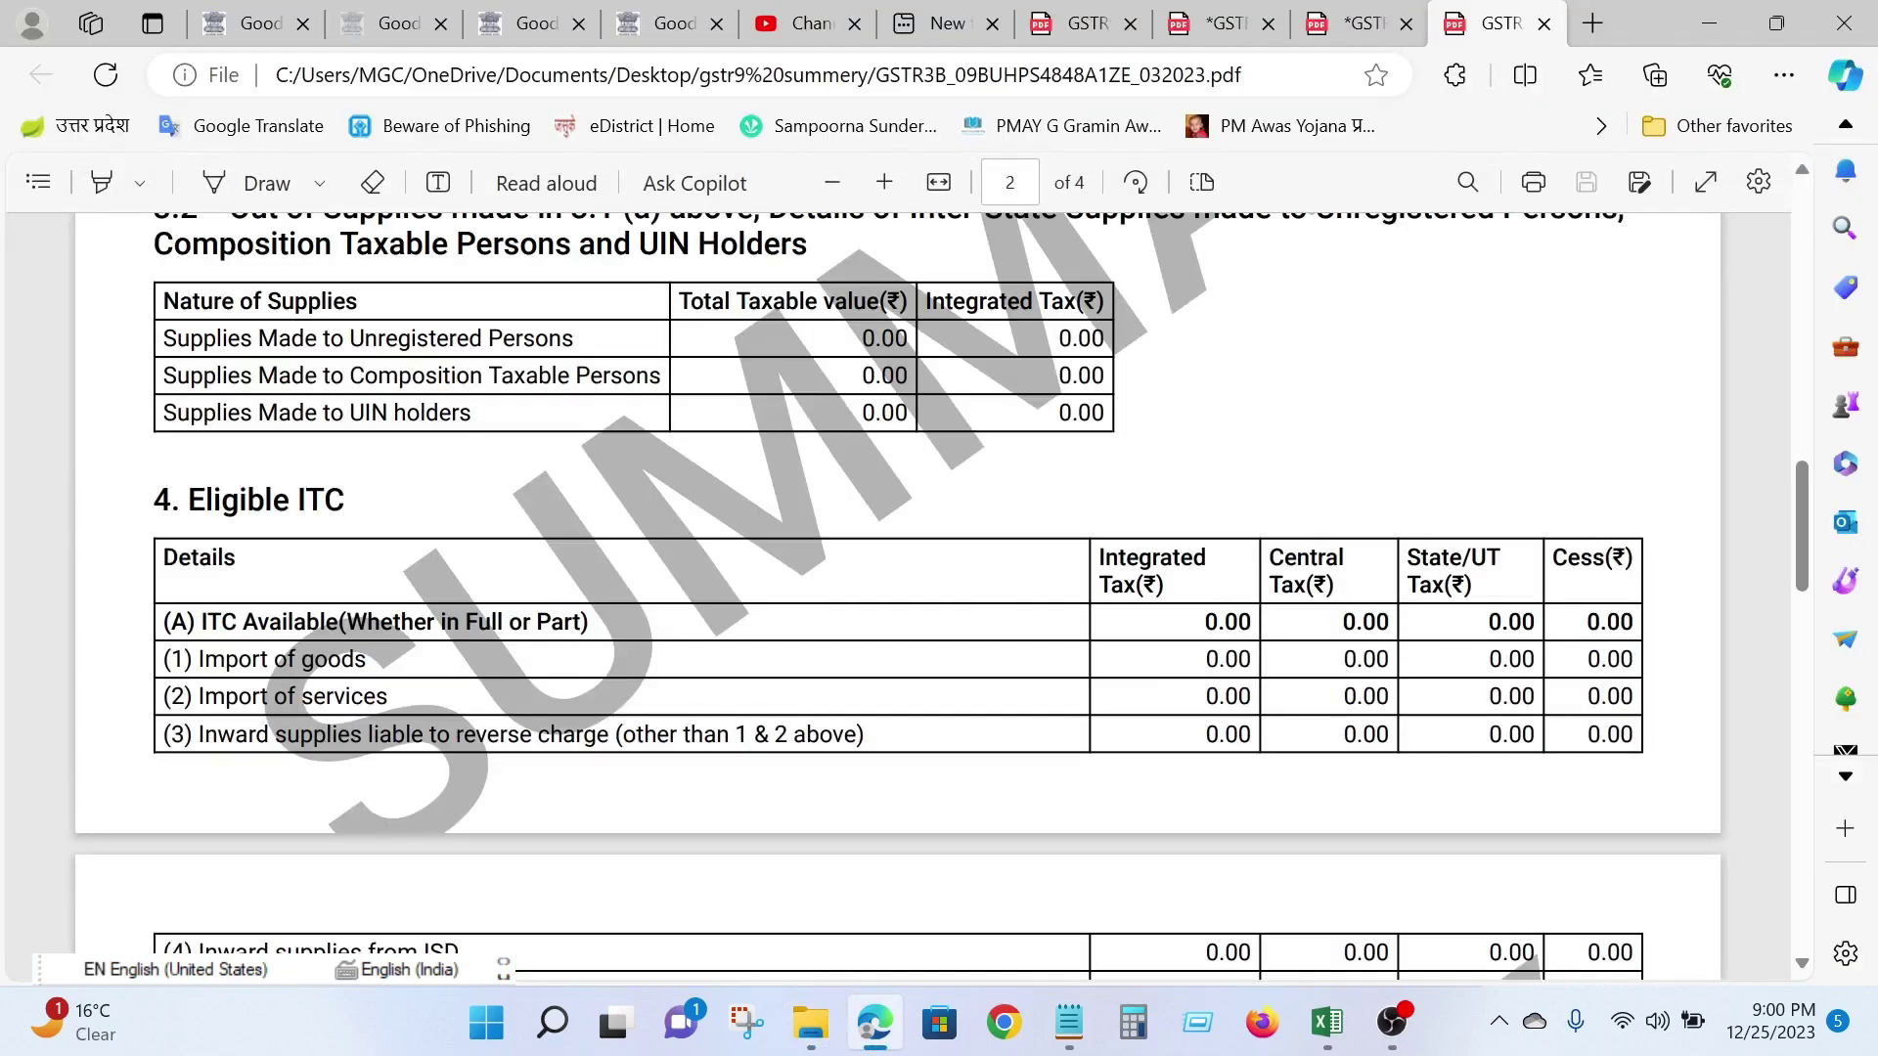
pyautogui.scroll(15, 858, 740)
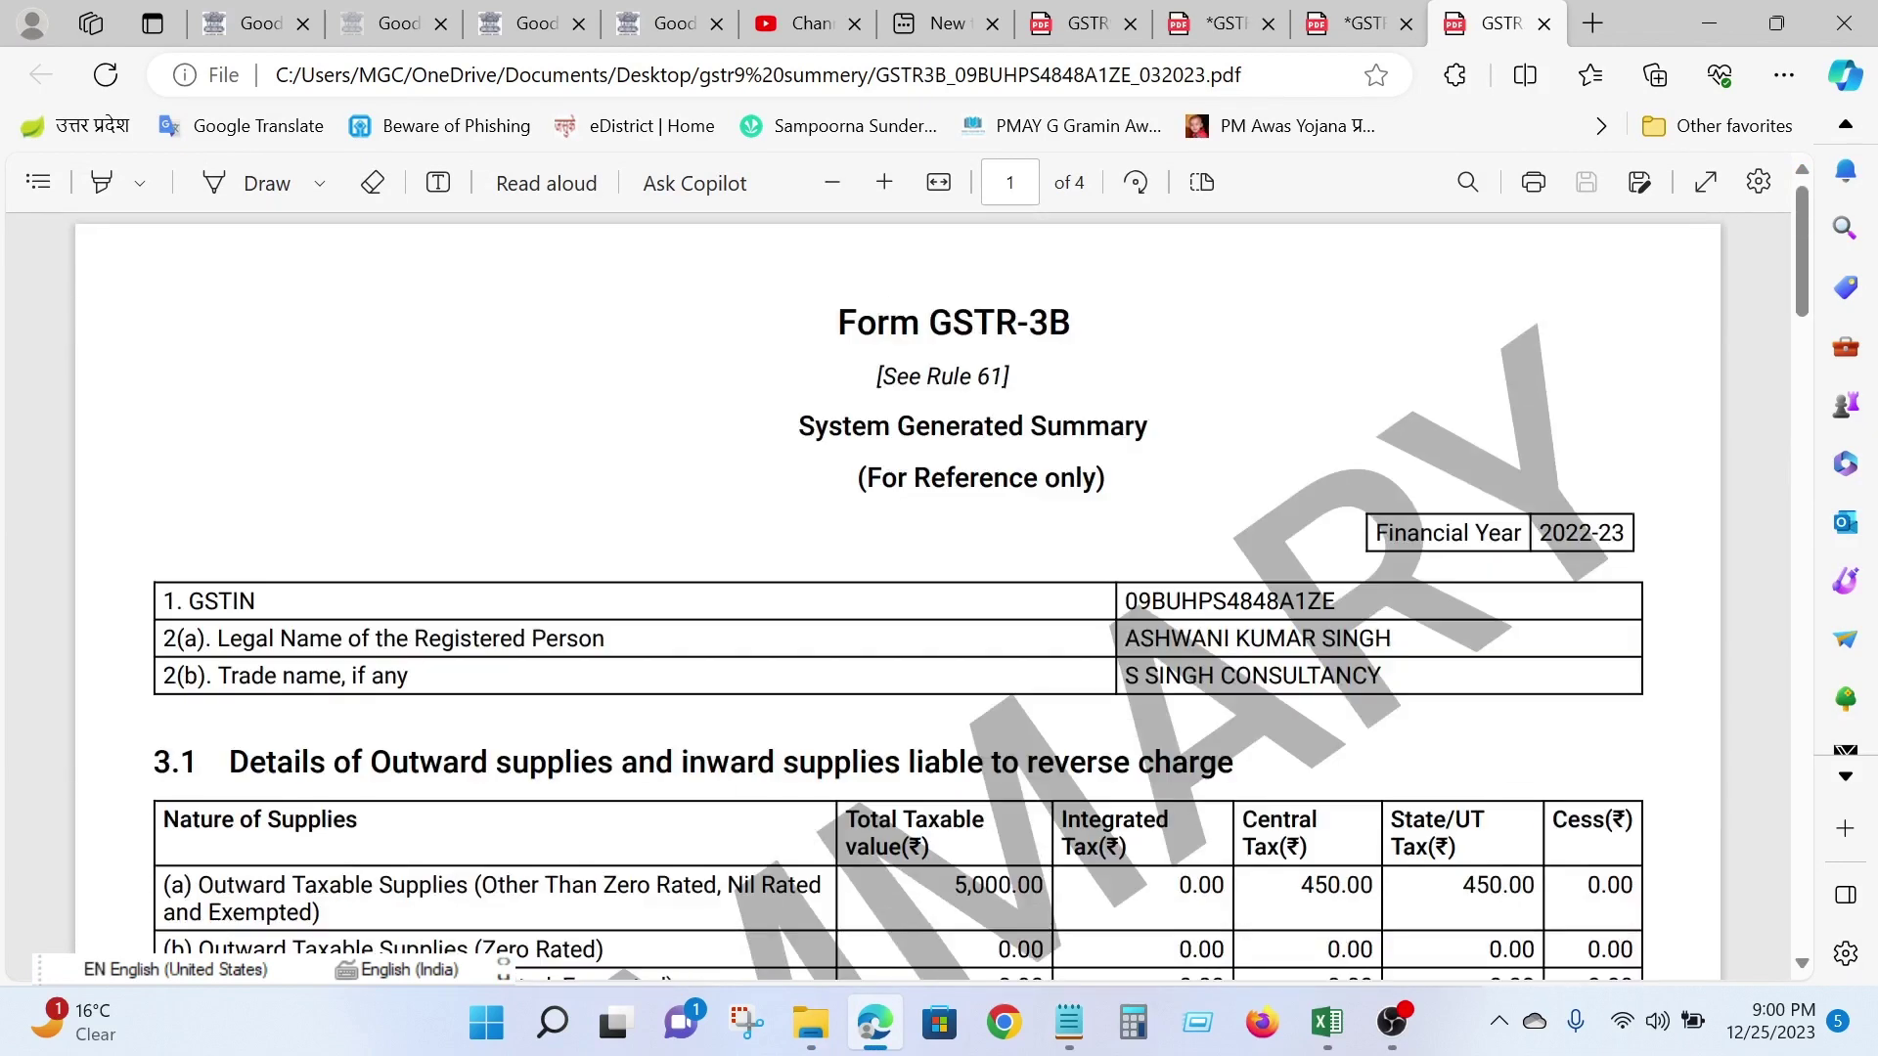
pyautogui.click(102, 182)
pyautogui.moveTo(798, 326); pyautogui.dragTo(1155, 302)
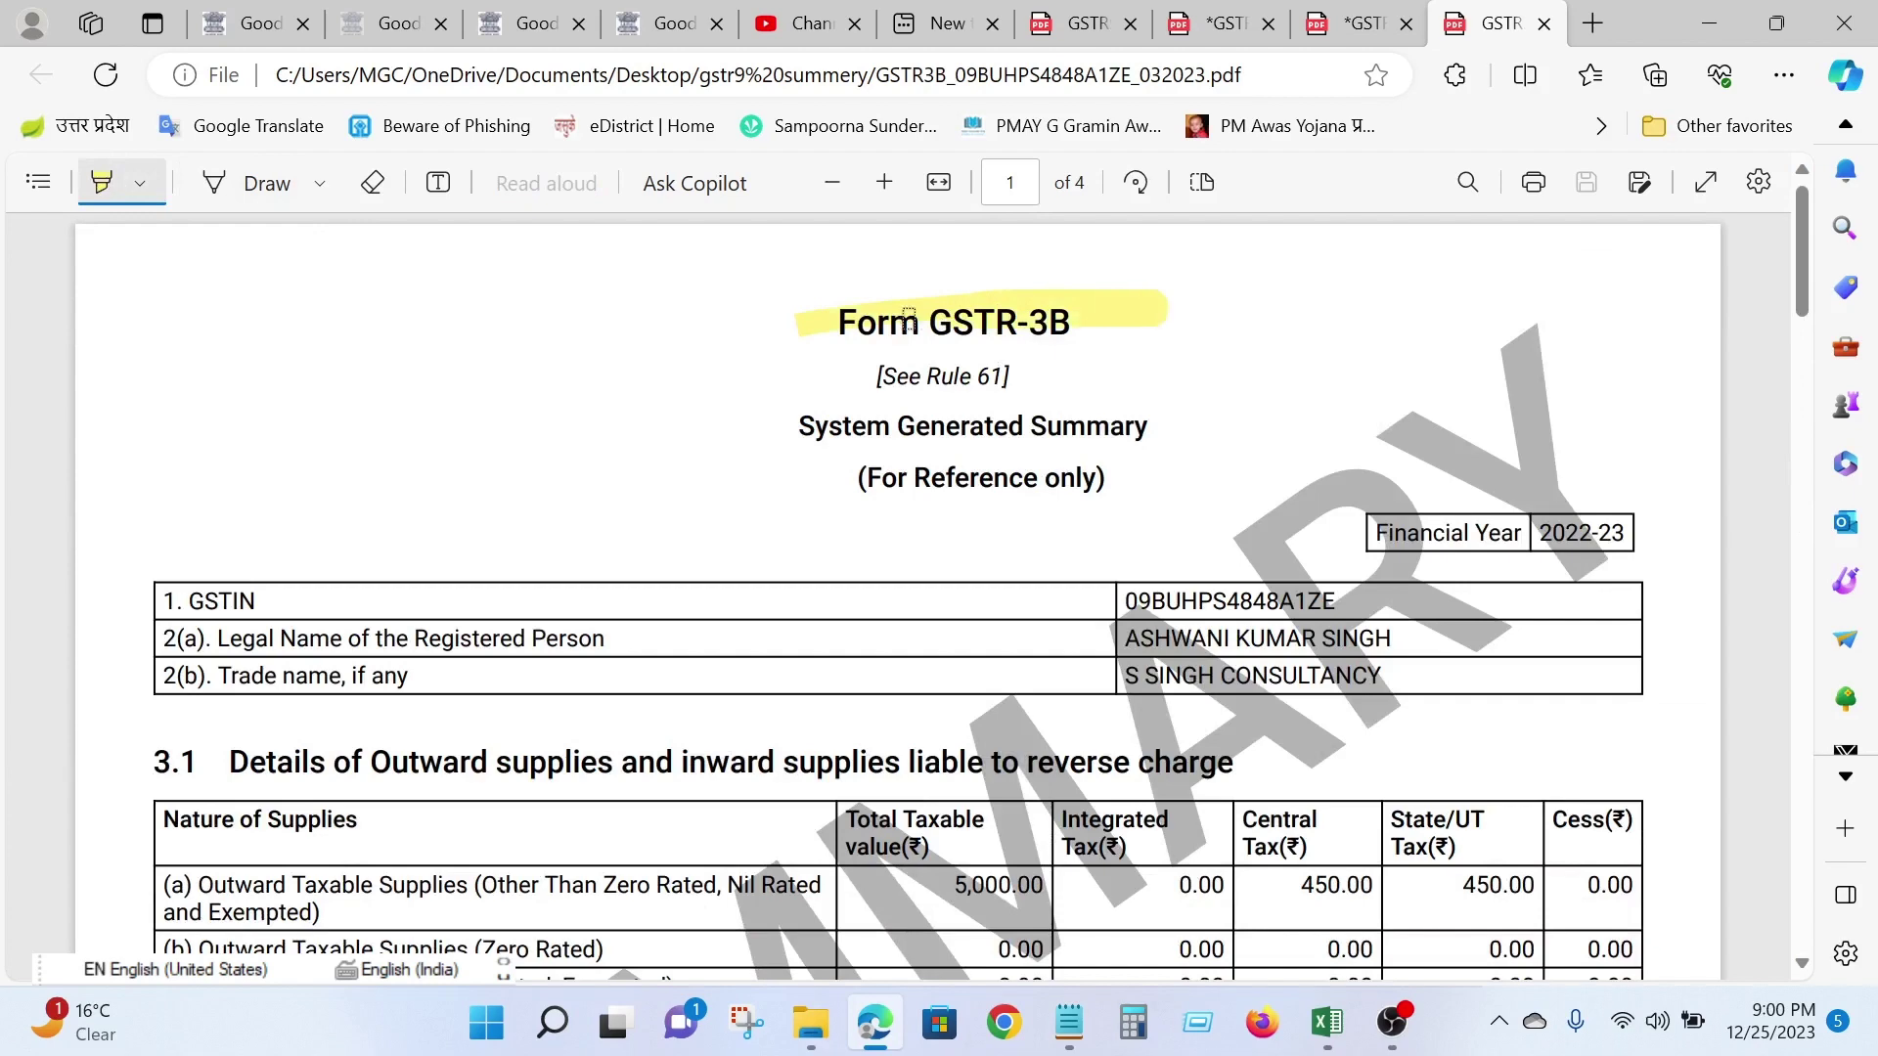
# Highlight the section 3.1 heading and its supply rows (a) to (e) in yellow in the GSTR-3B summary
pyautogui.scroll(-1, 1147, 419)
pyautogui.scroll(-3, 1147, 419)
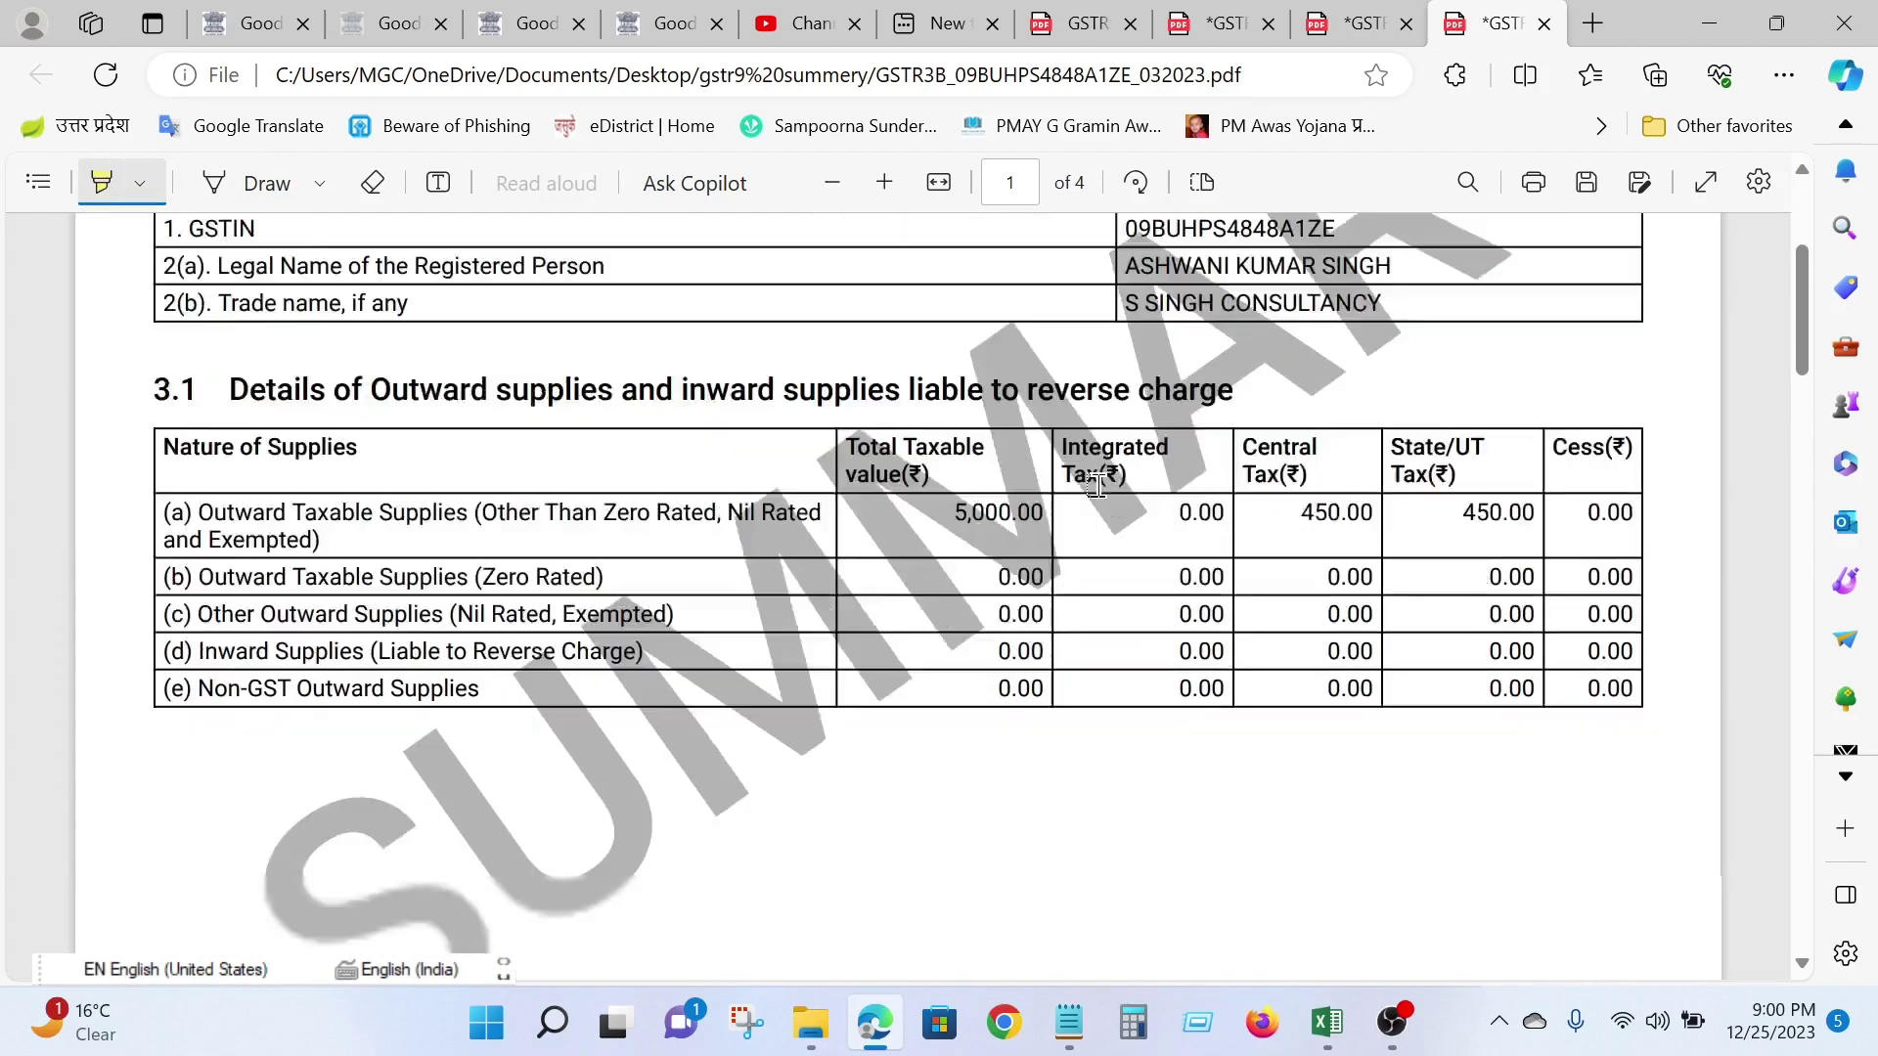
pyautogui.scroll(3, 876, 683)
pyautogui.scroll(-1, 963, 752)
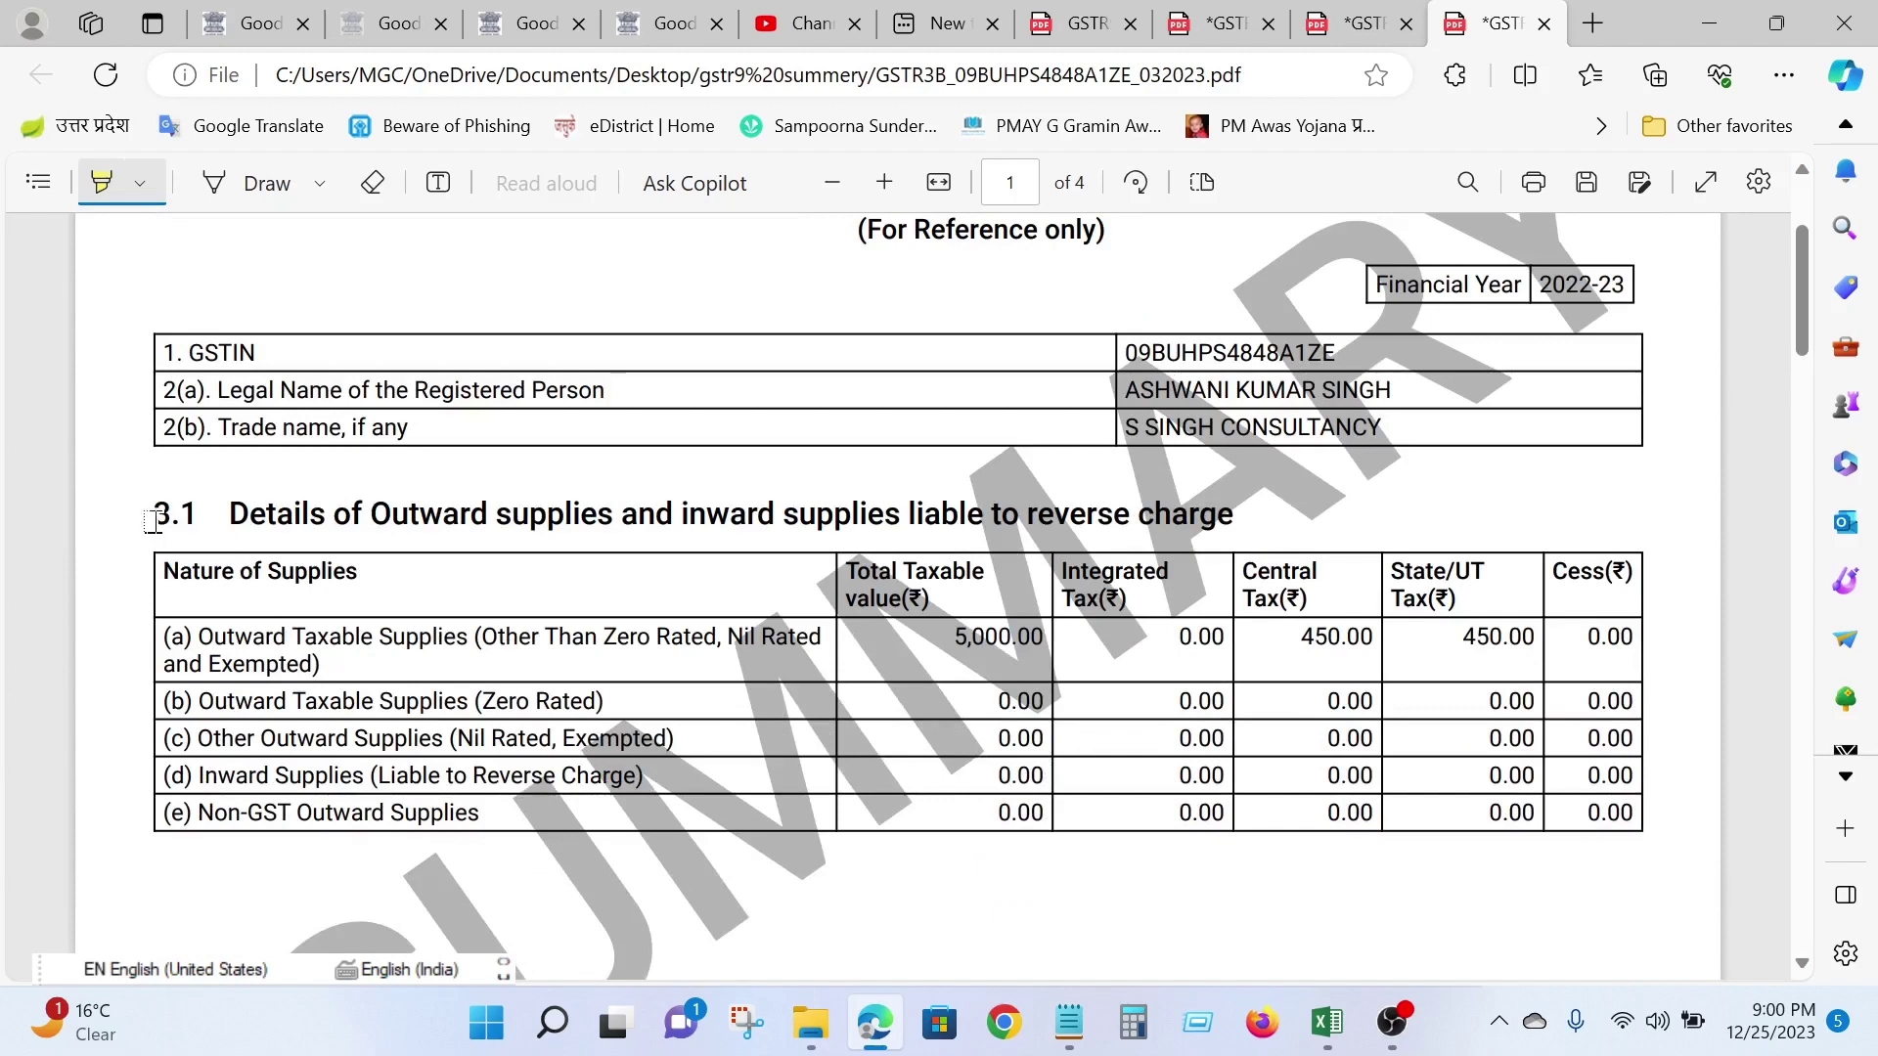
pyautogui.moveTo(150, 513)
pyautogui.mouseDown()
pyautogui.moveTo(293, 515)
pyautogui.moveTo(459, 860)
pyautogui.moveTo(577, 515)
pyautogui.moveTo(1213, 516)
pyautogui.mouseUp()
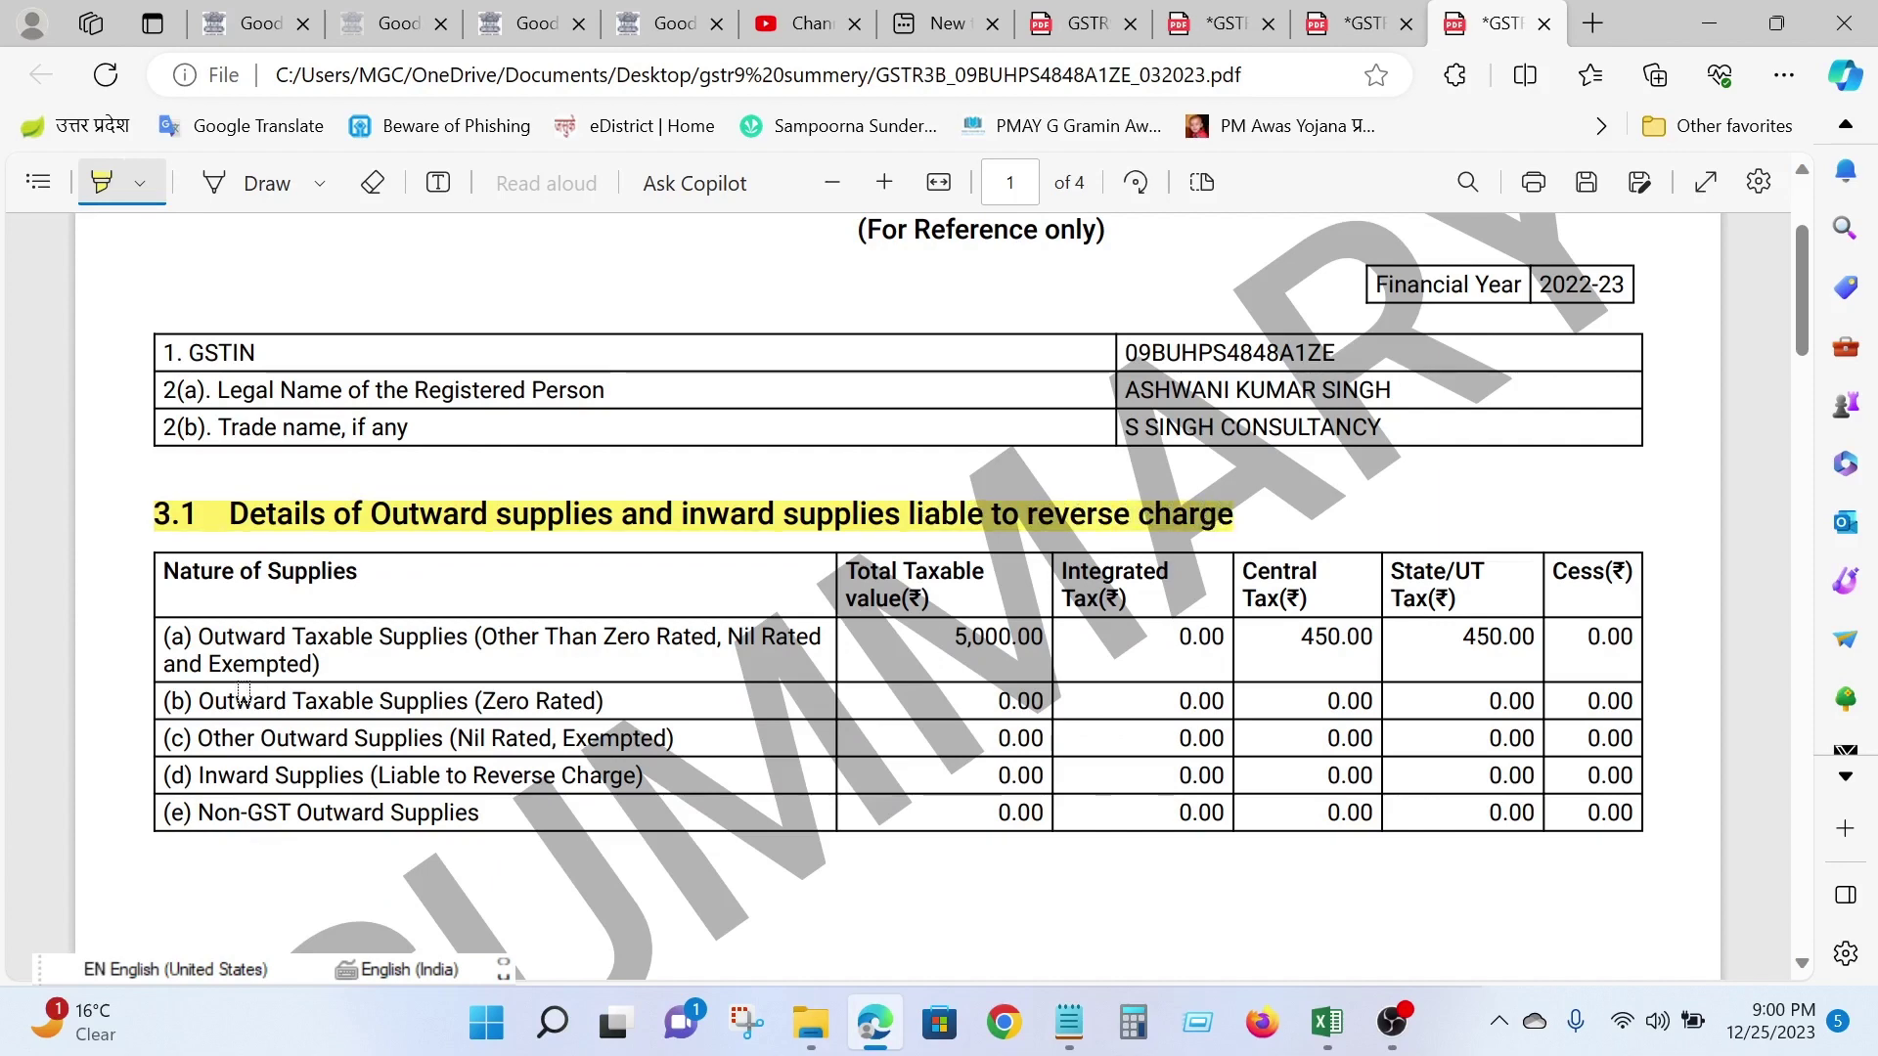
pyautogui.moveTo(169, 641); pyautogui.dragTo(1646, 638)
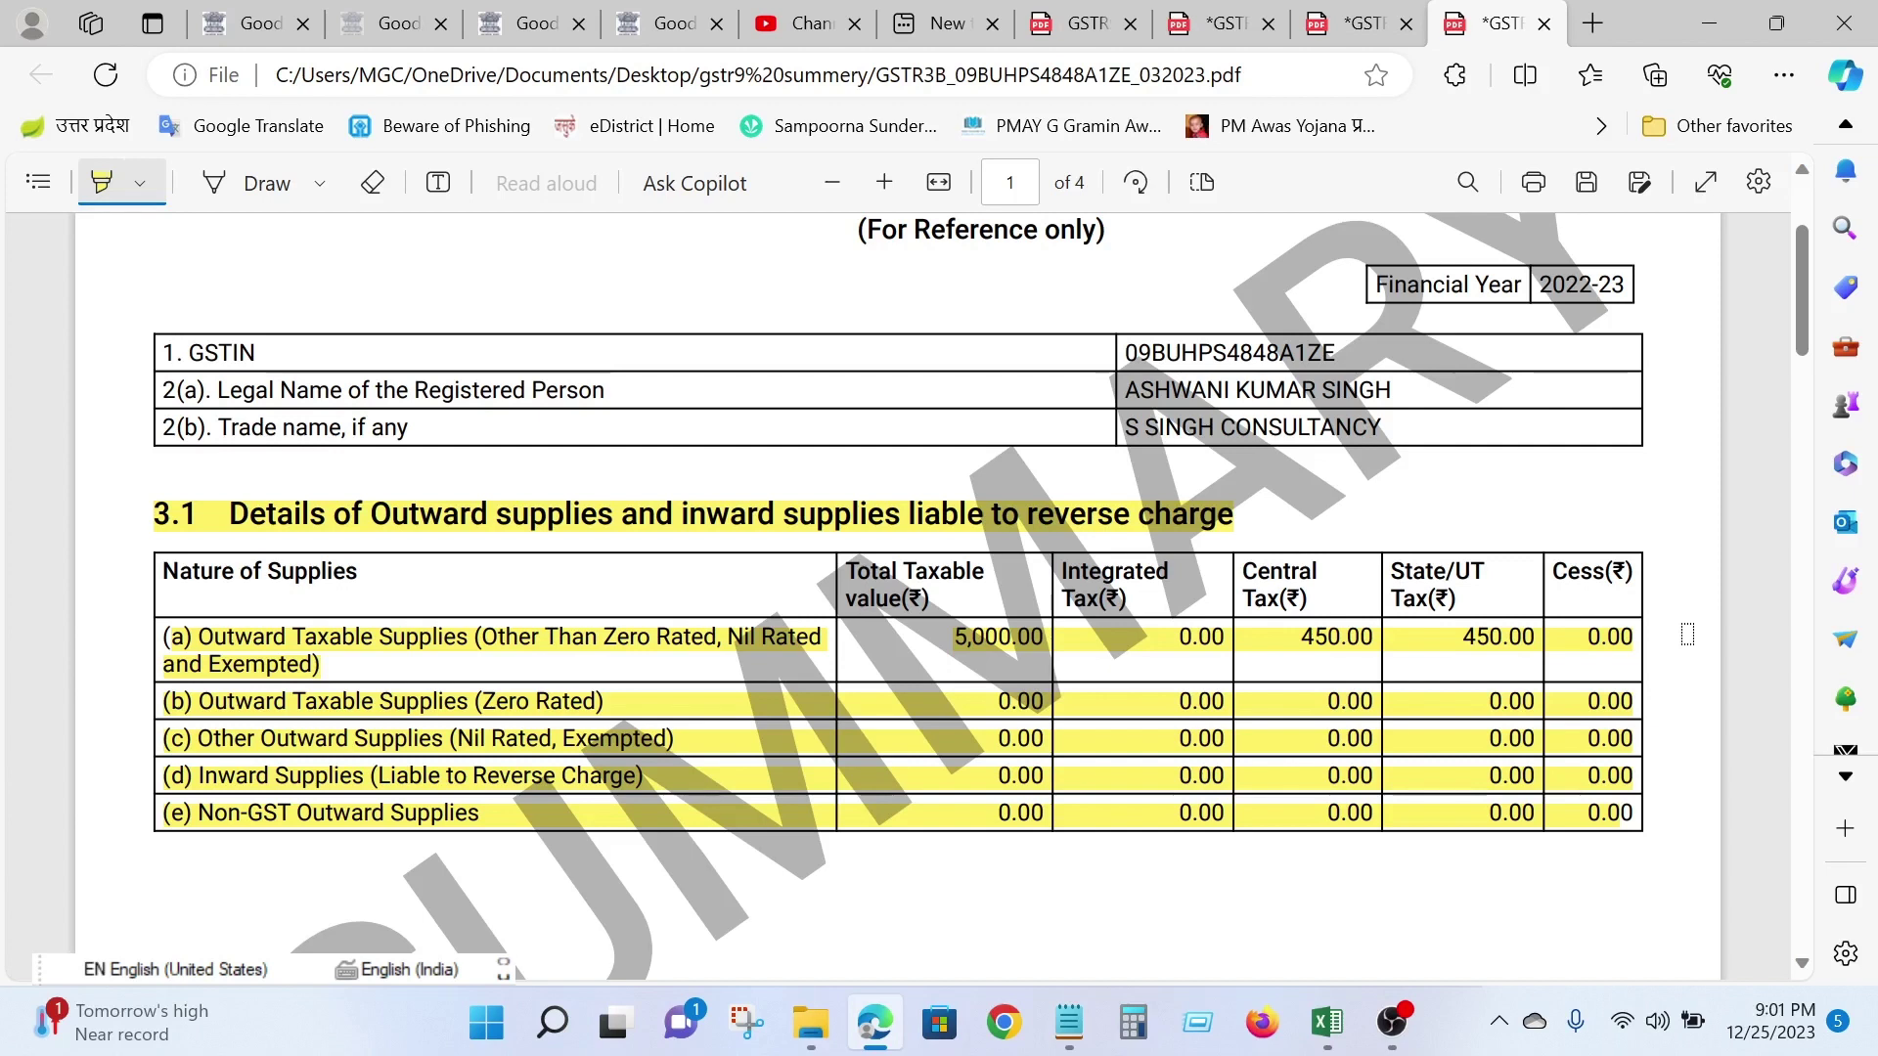
pyautogui.scroll(-2, 1687, 635)
pyautogui.scroll(-1, 1687, 634)
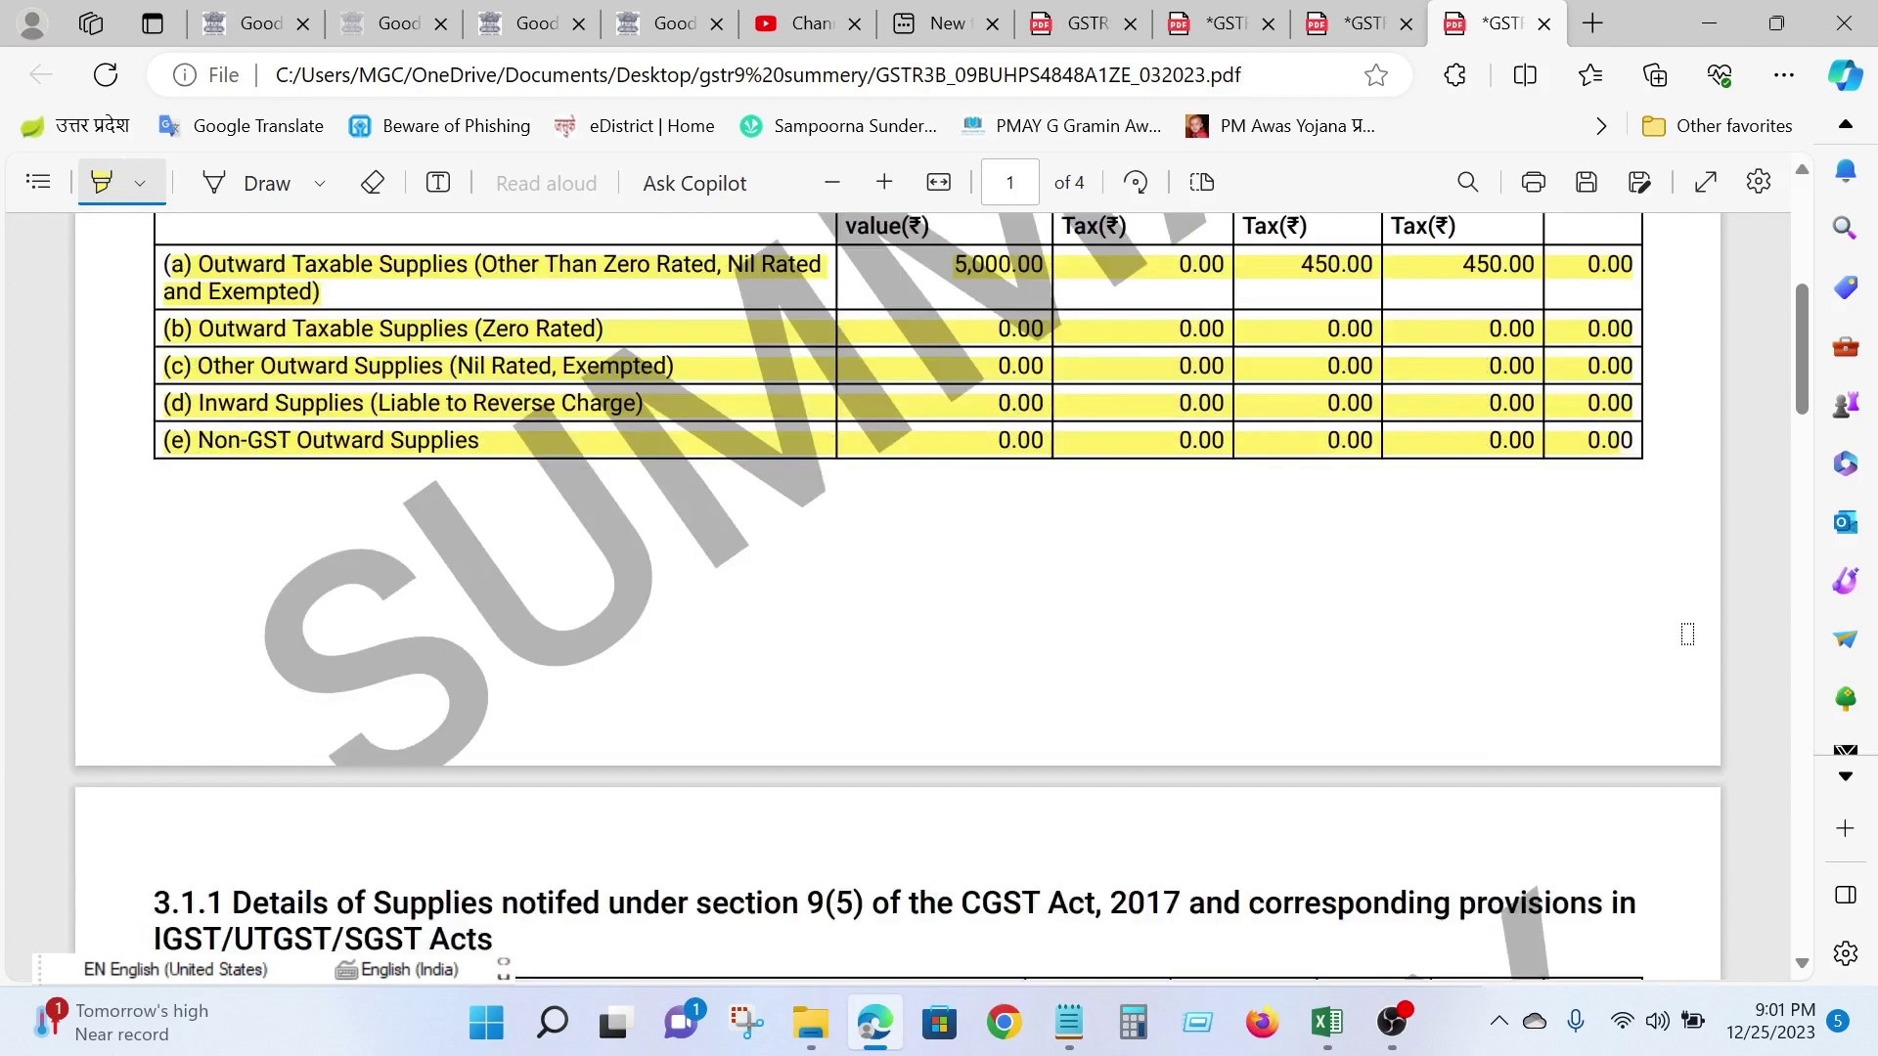
pyautogui.scroll(1, 1687, 635)
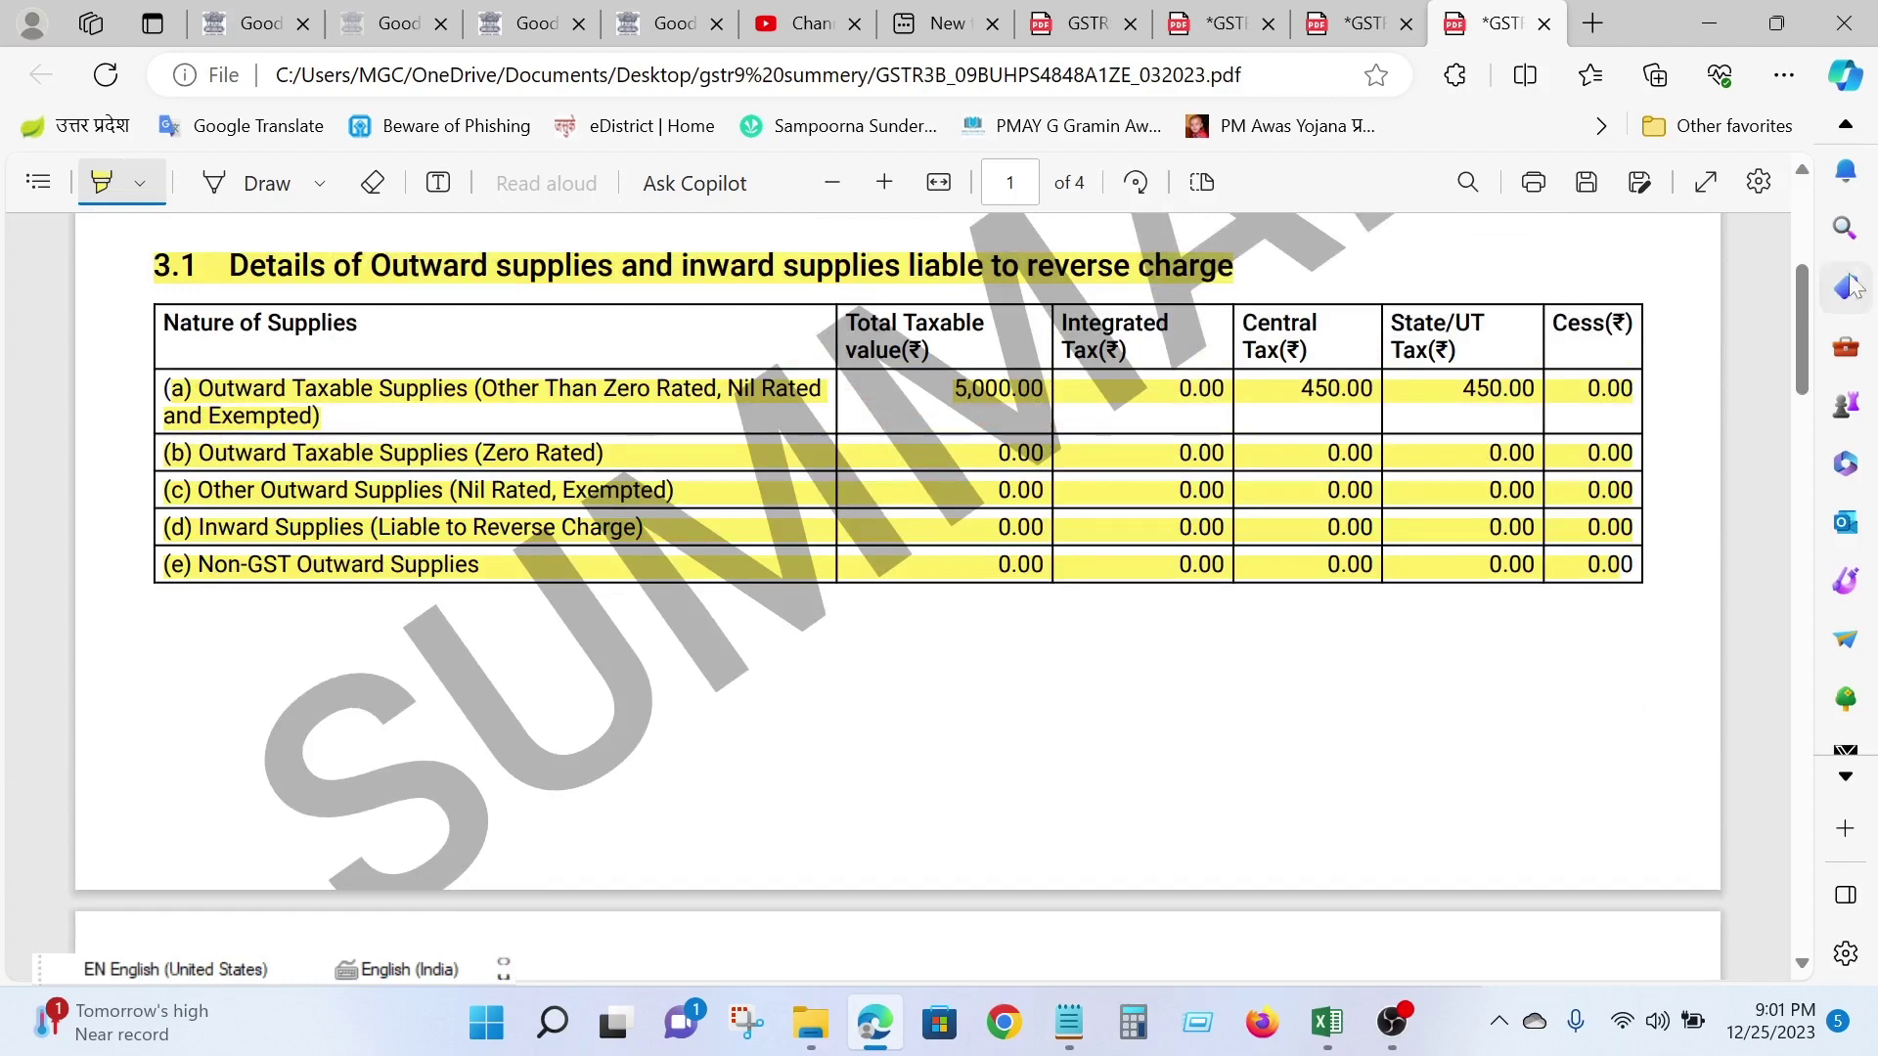
# Look through the open browser pages for the GST portal's GSTR-9 table 4
pyautogui.click(1102, 37)
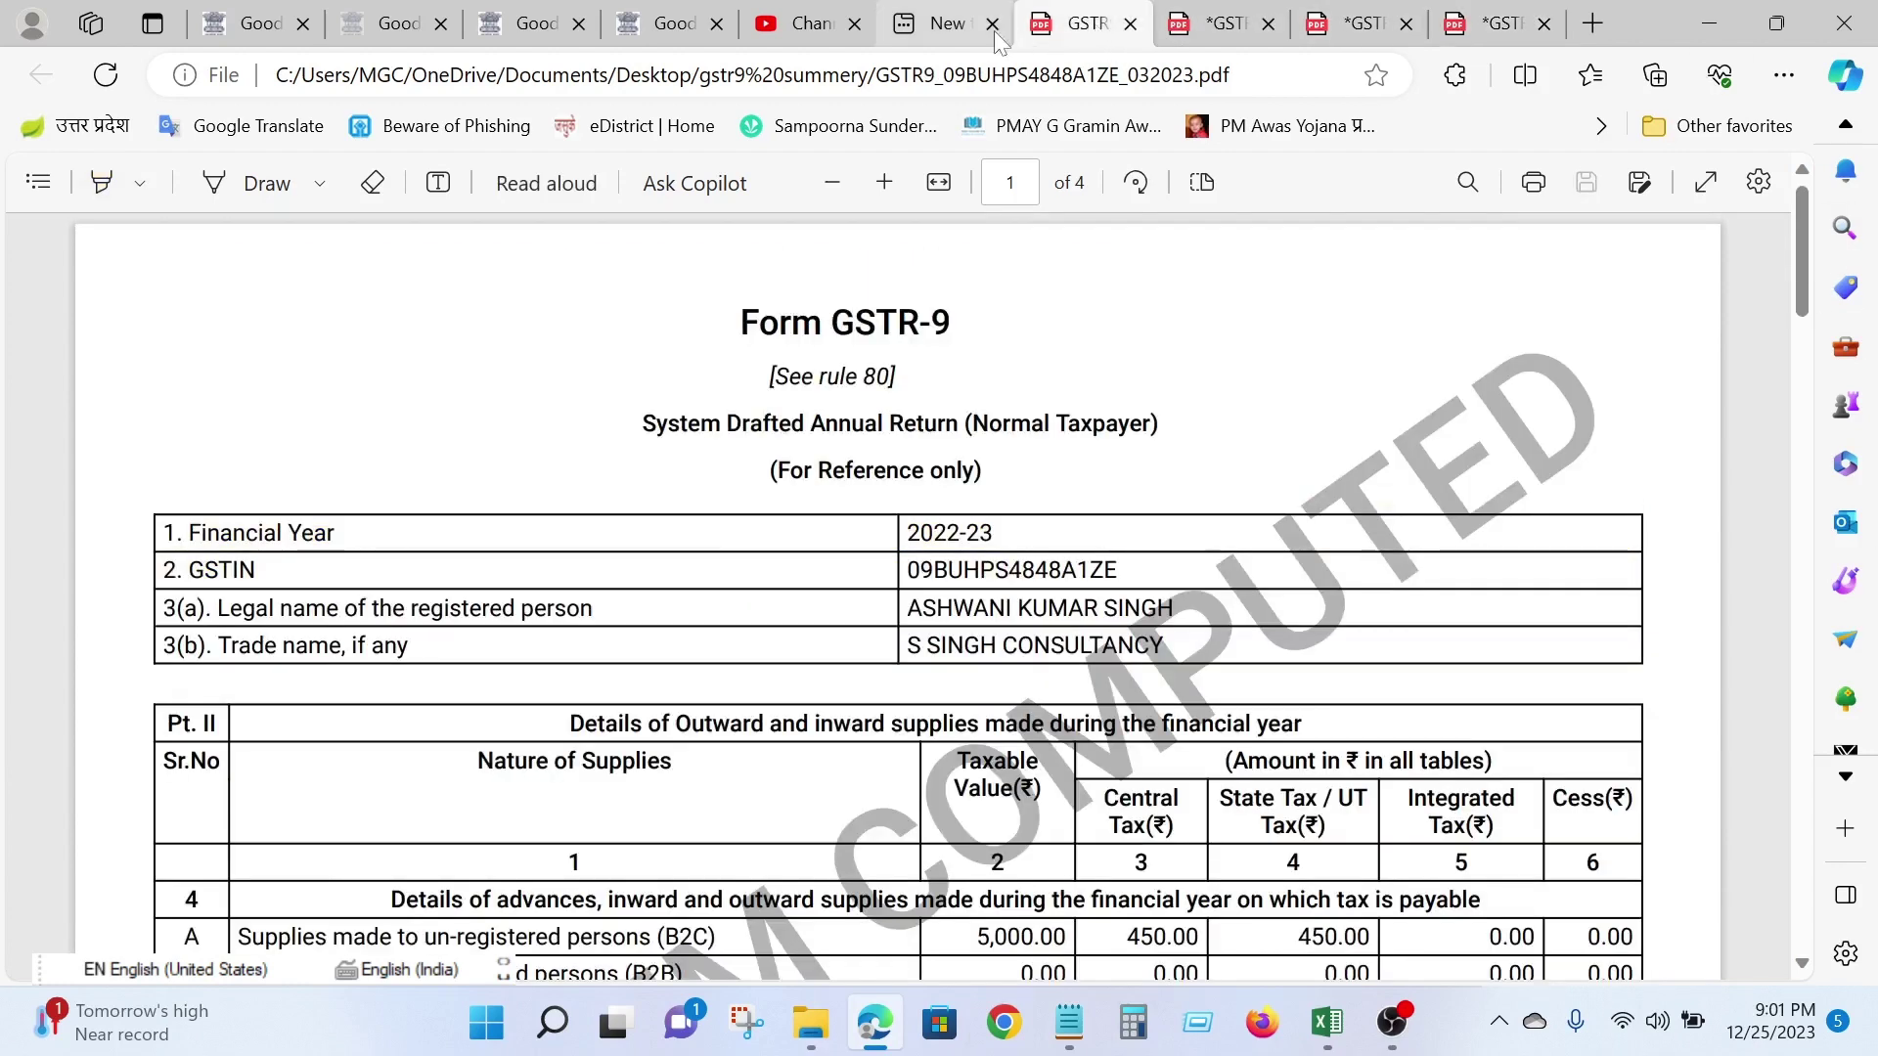
pyautogui.click(904, 34)
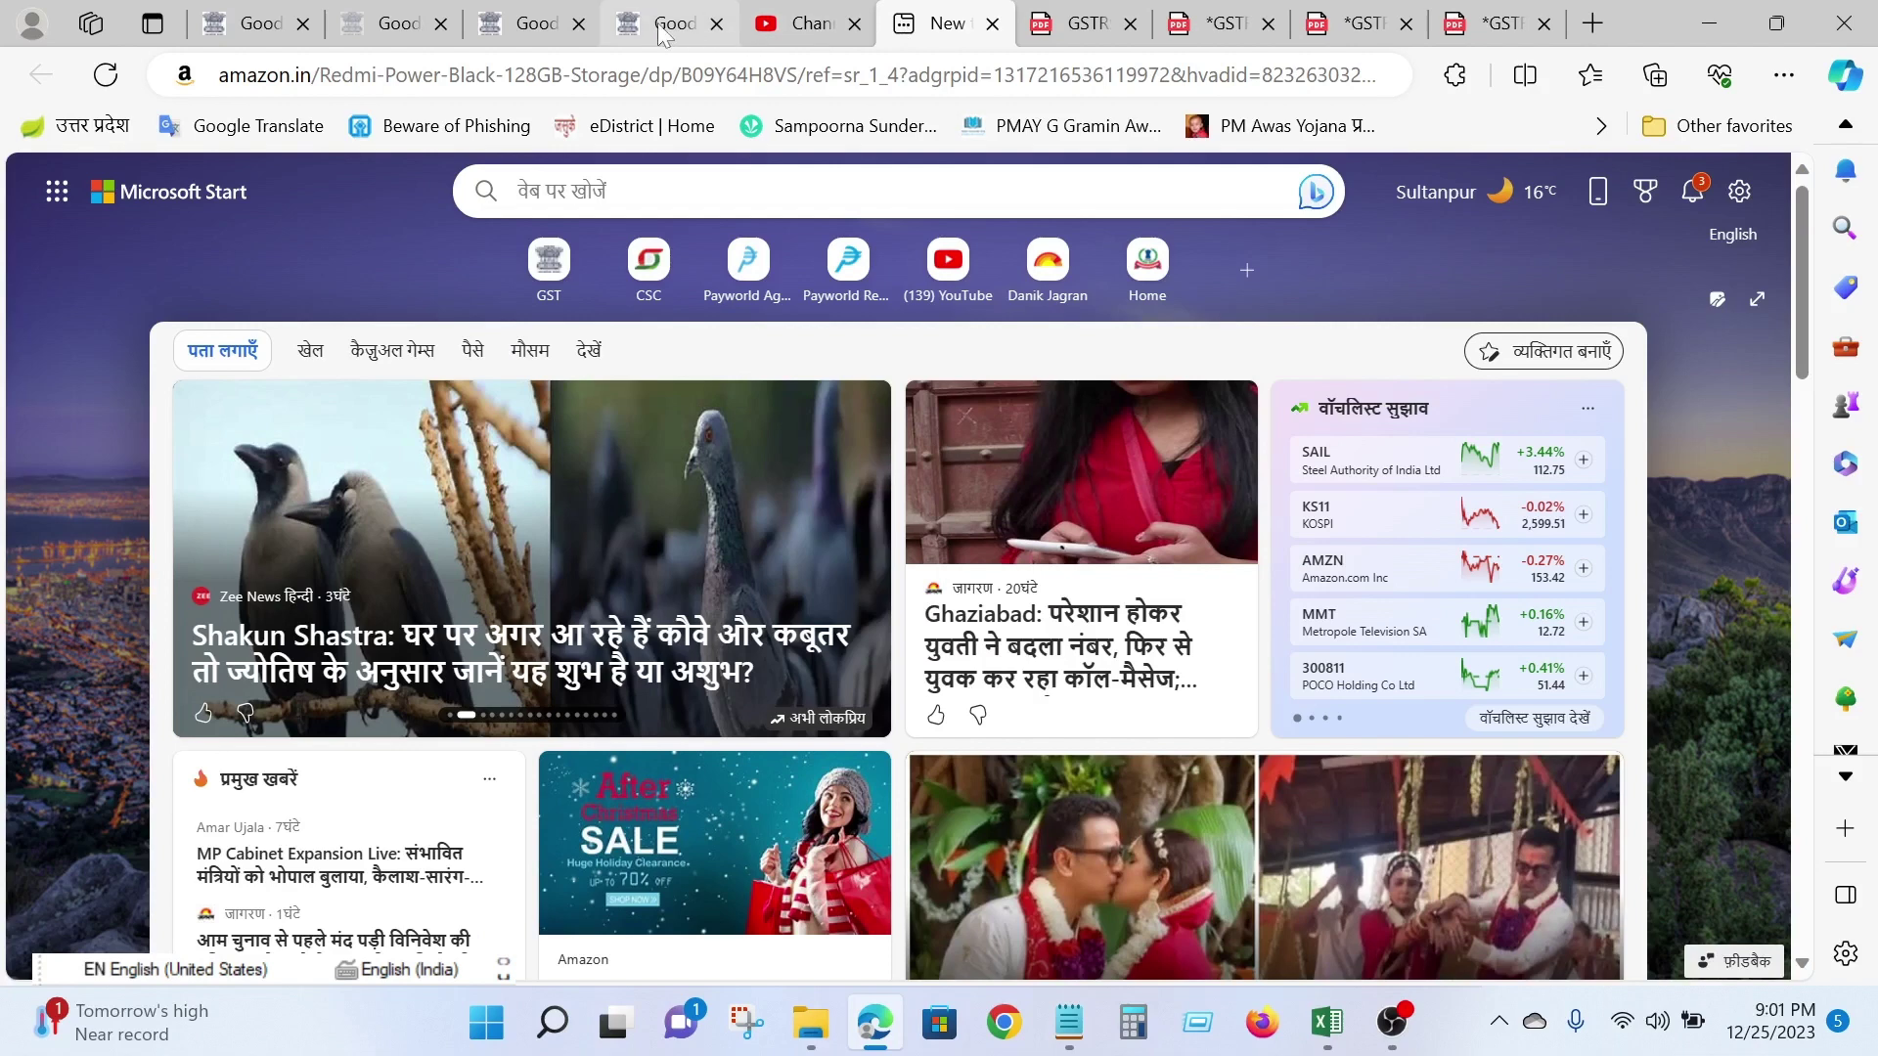
pyautogui.click(715, 24)
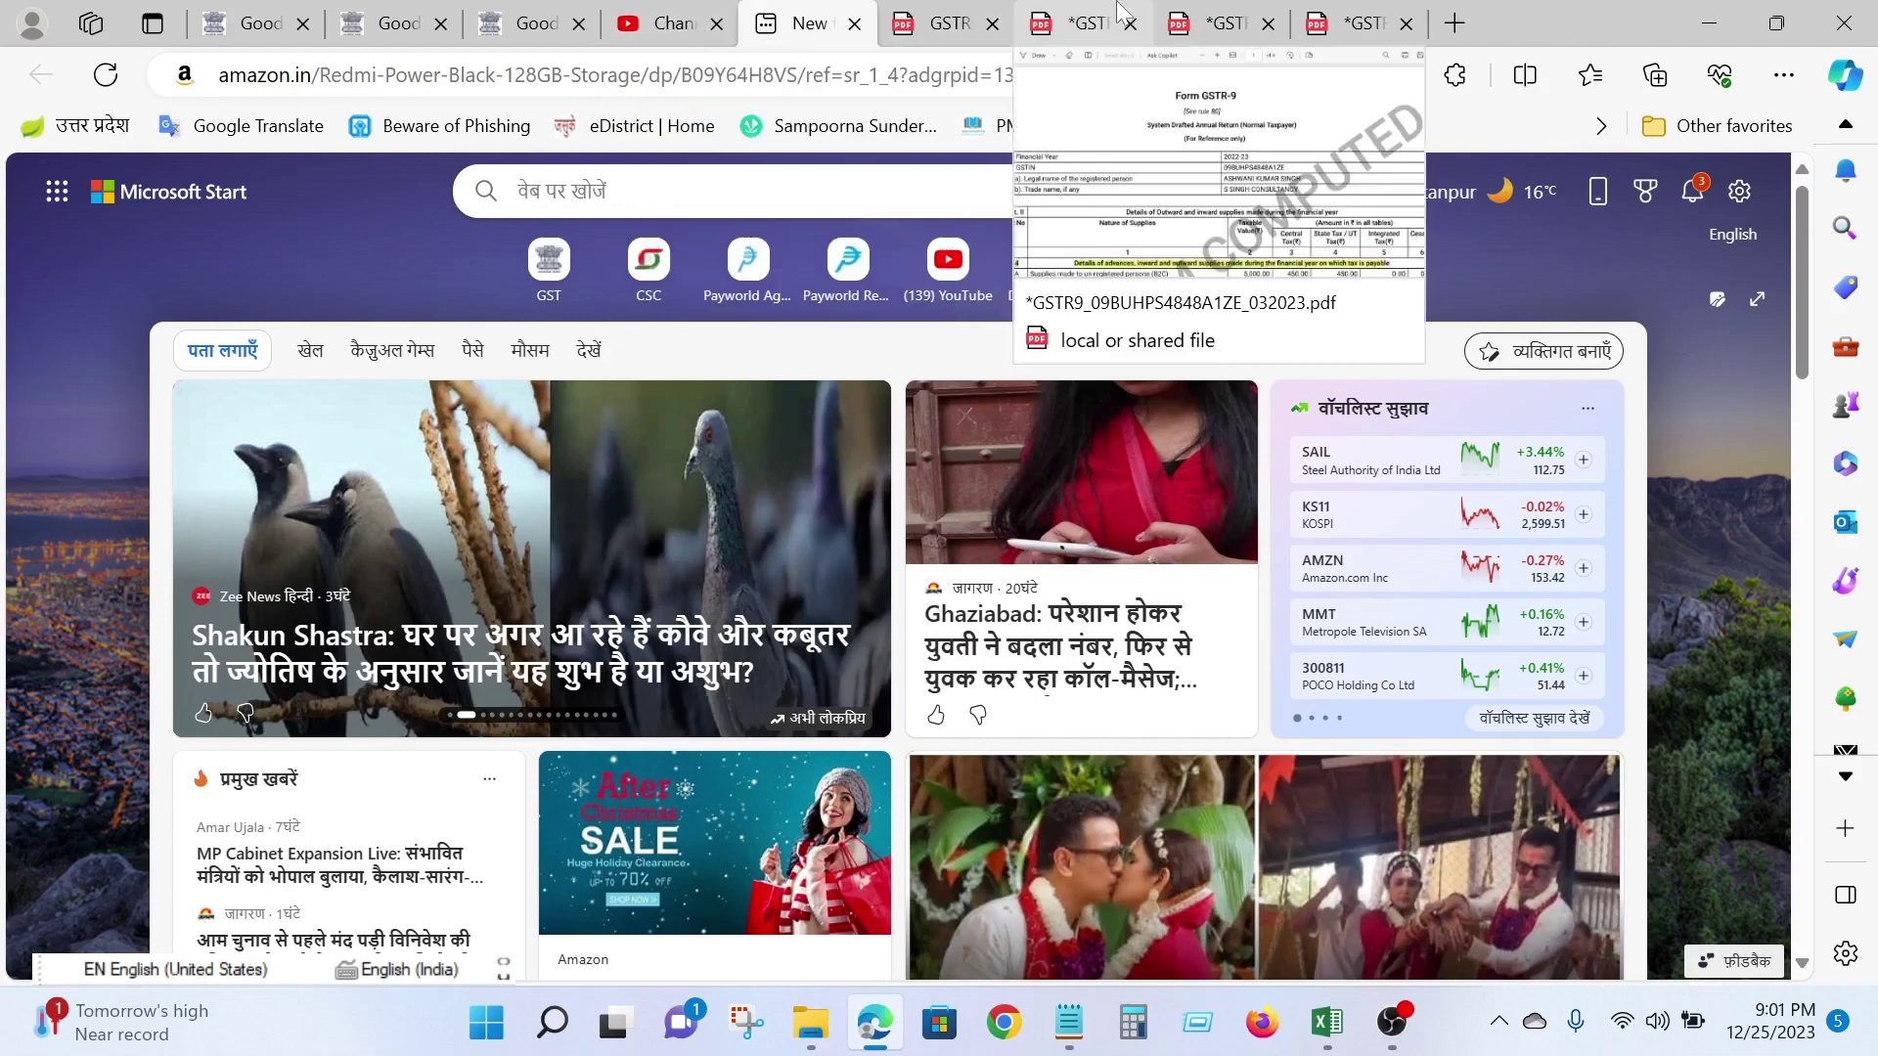
pyautogui.click(971, 25)
pyautogui.click(245, 23)
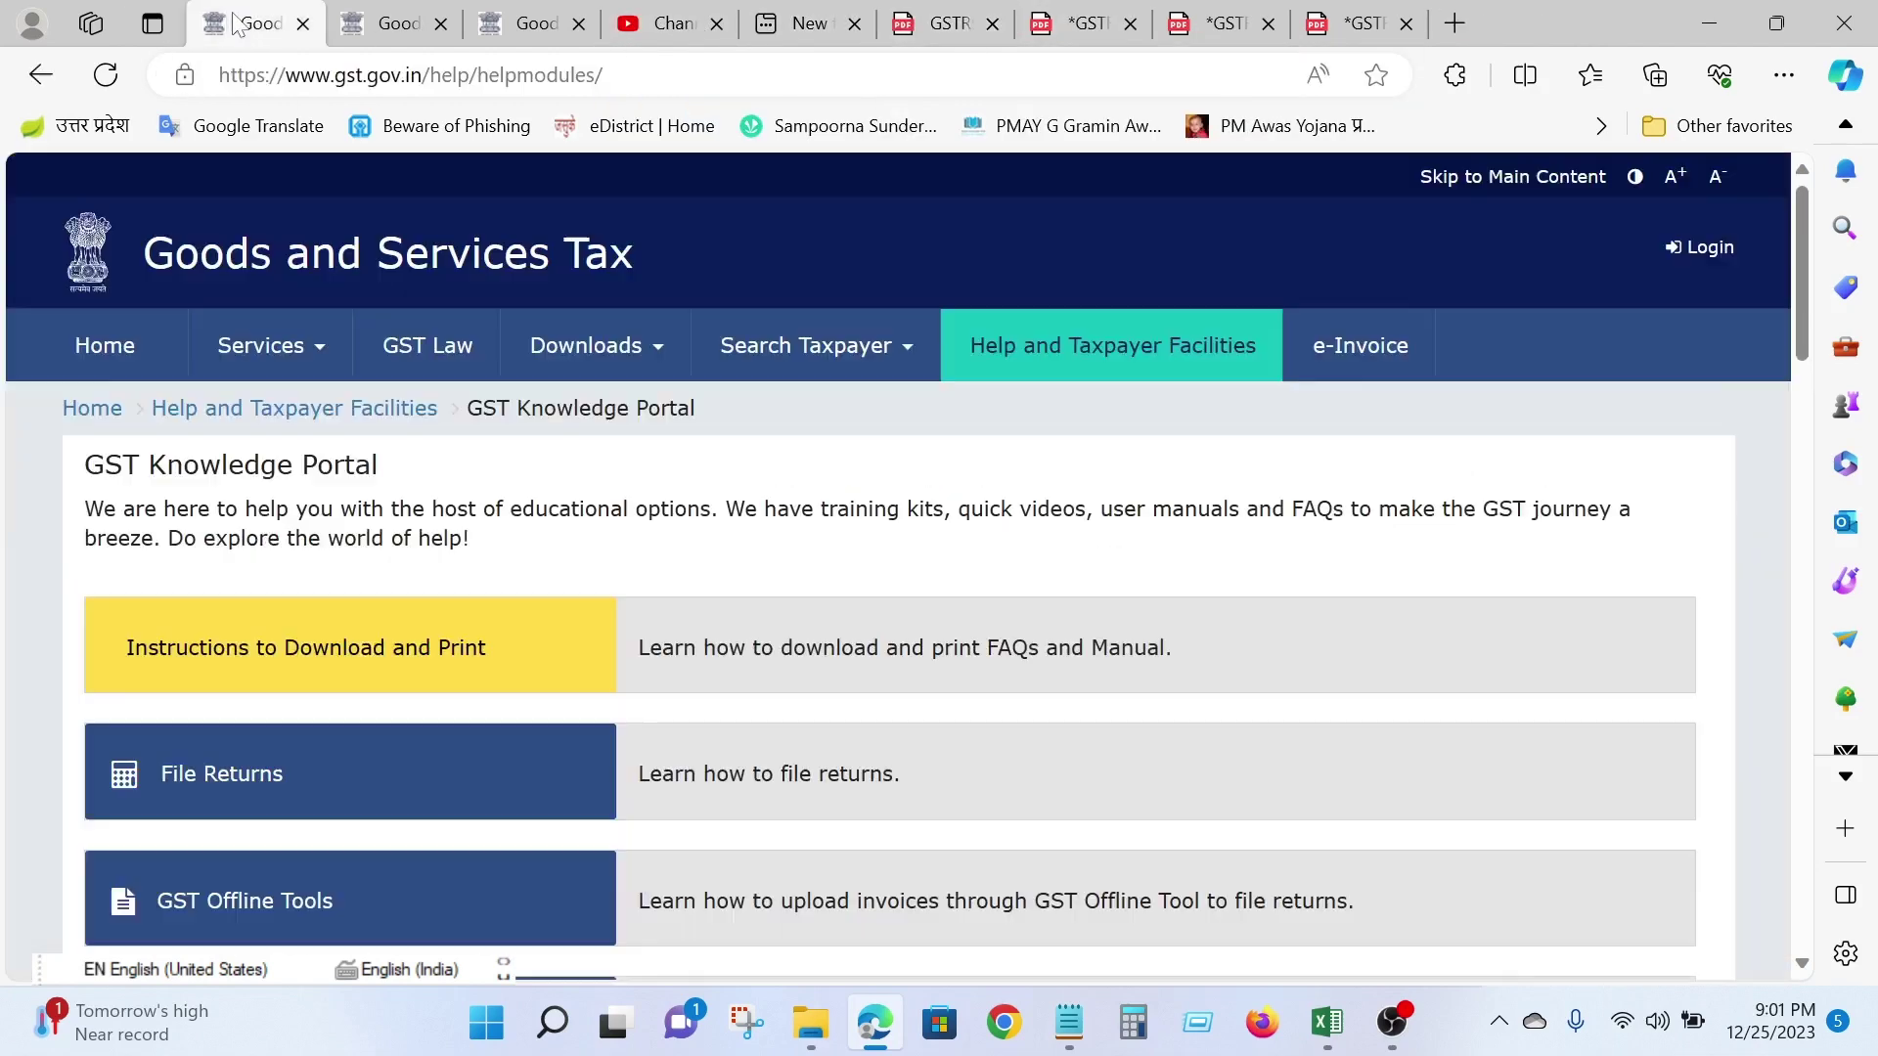
pyautogui.click(388, 25)
pyautogui.click(518, 25)
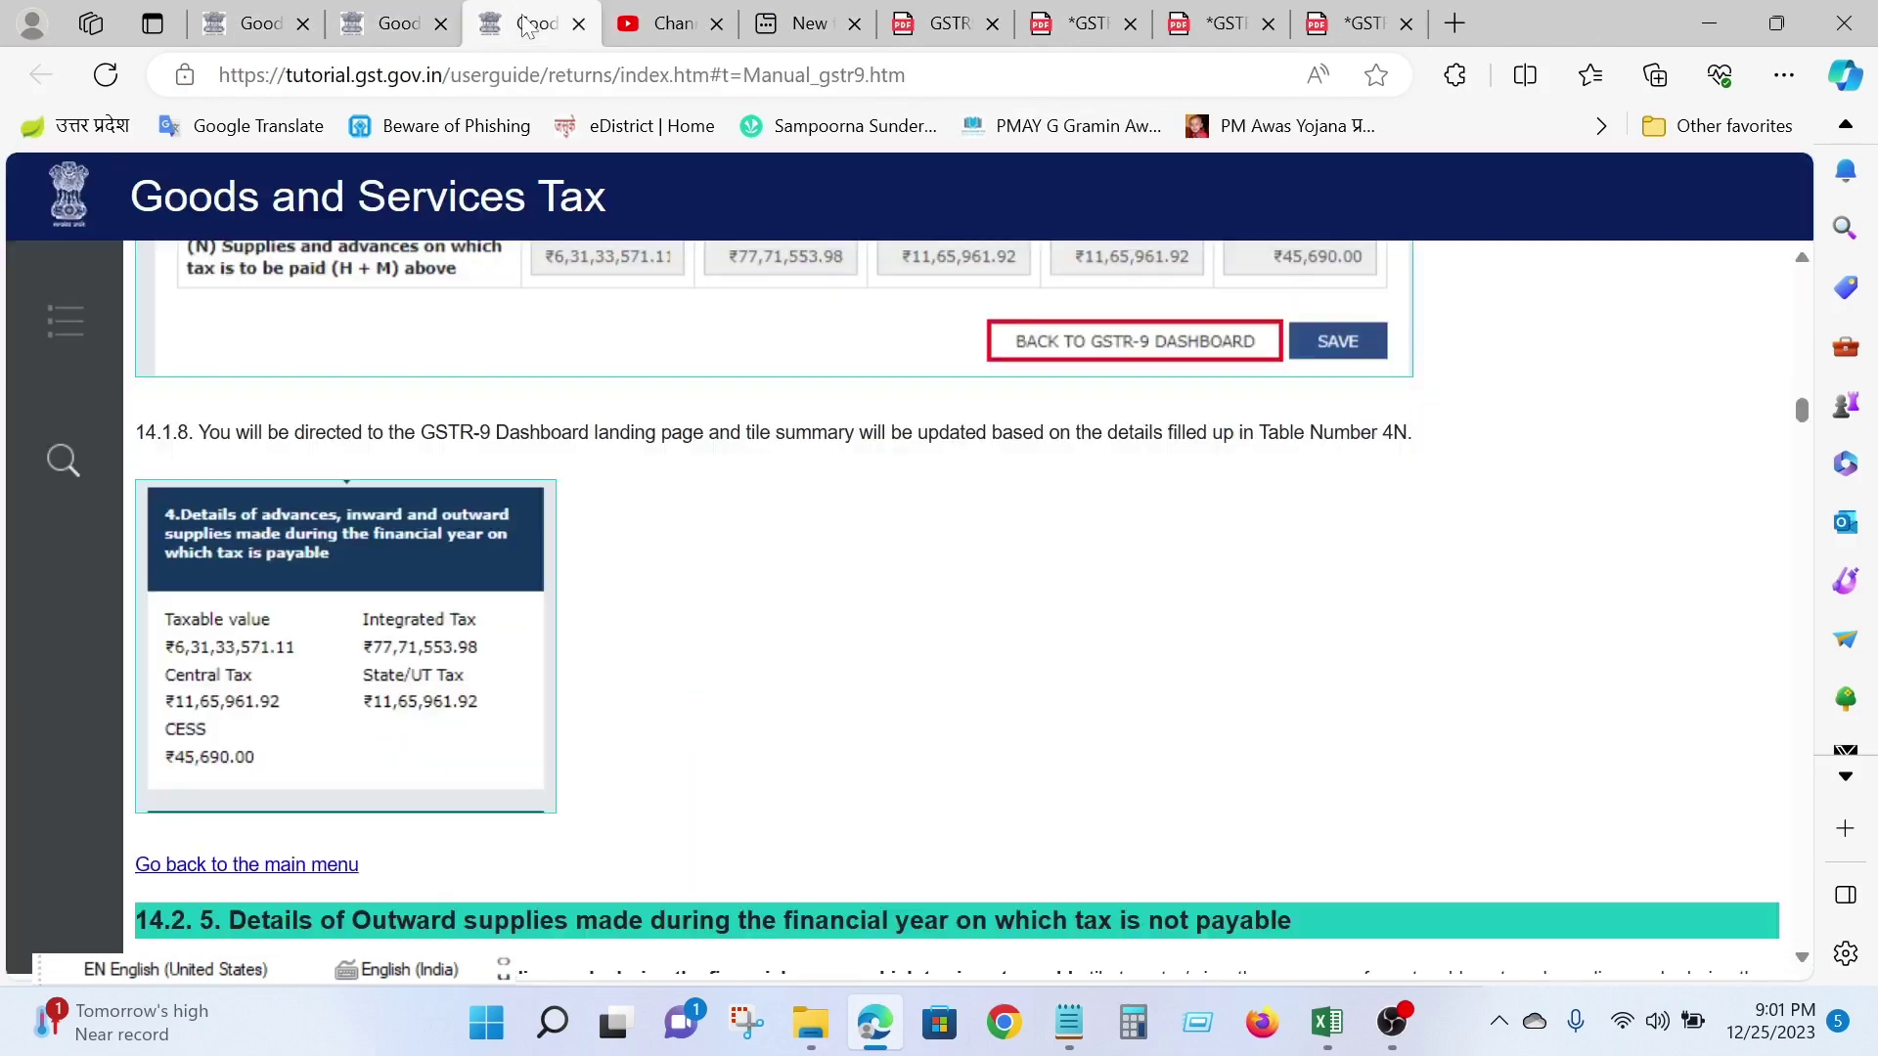
pyautogui.click(813, 25)
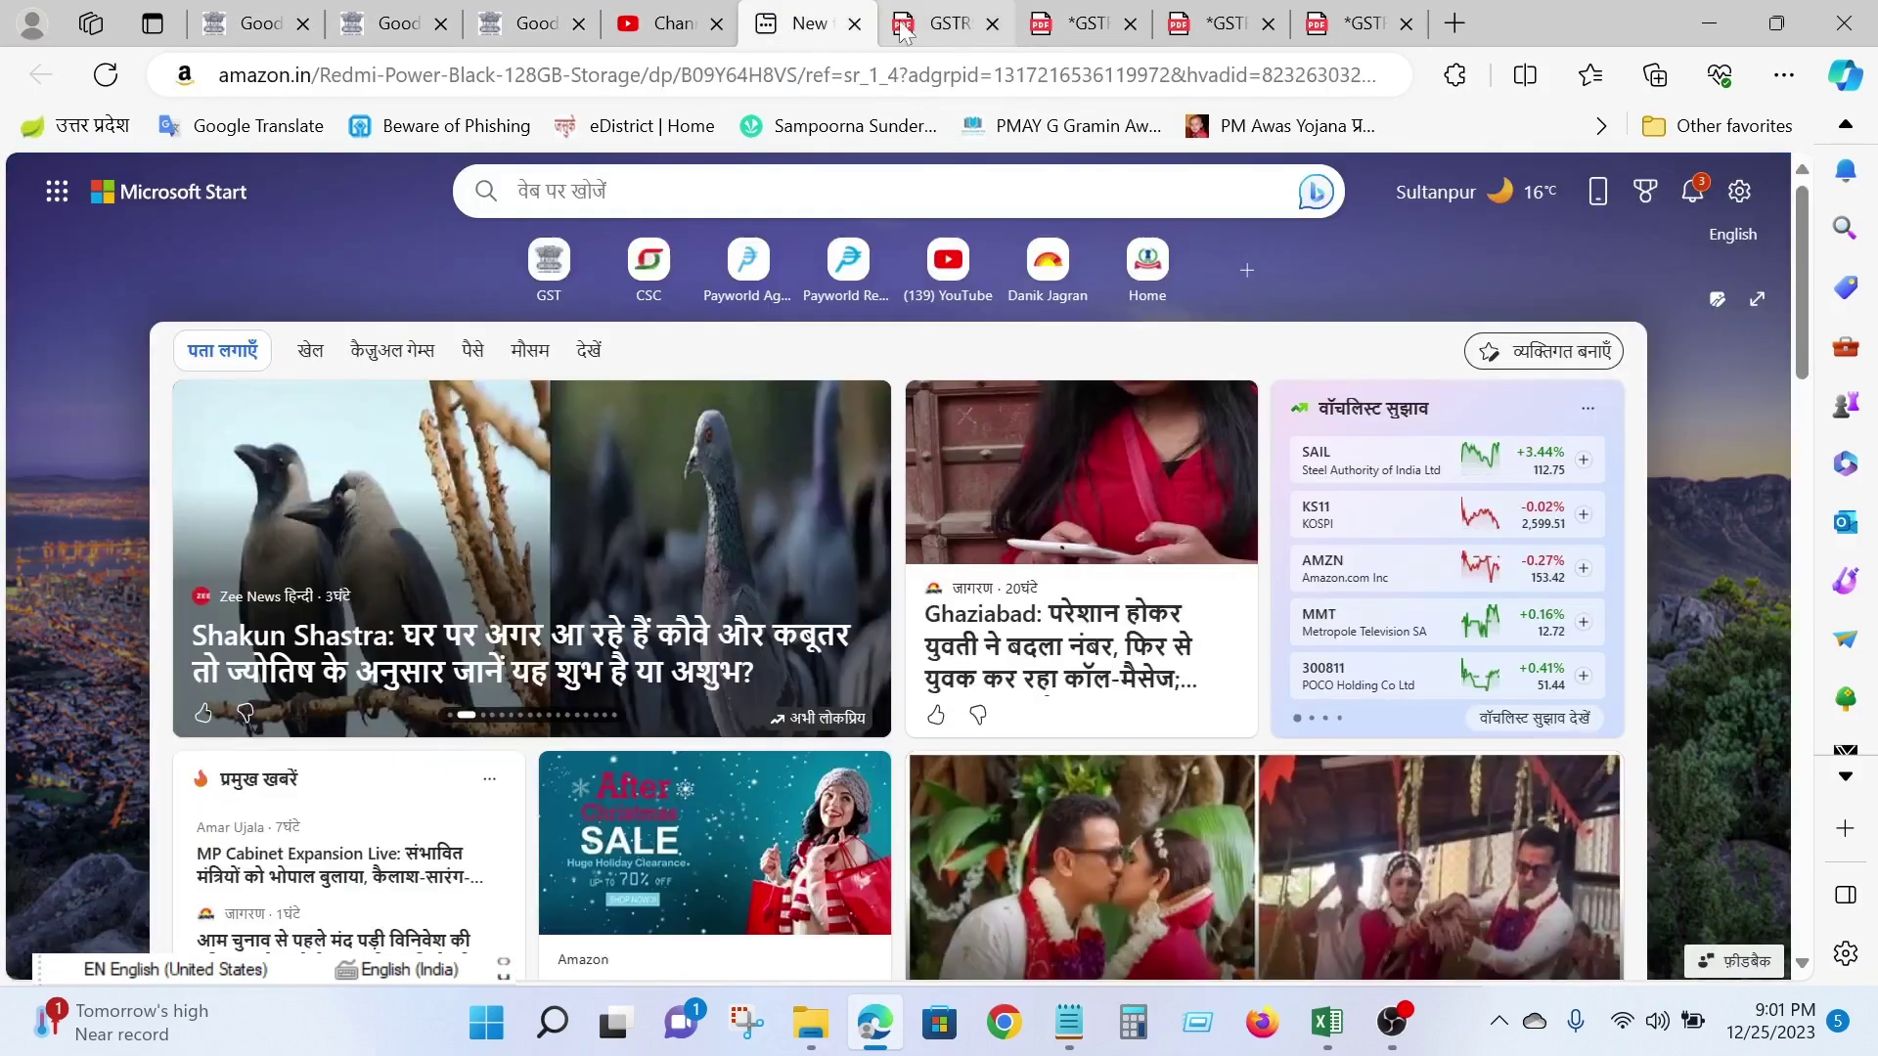
pyautogui.click(954, 27)
pyautogui.click(1083, 24)
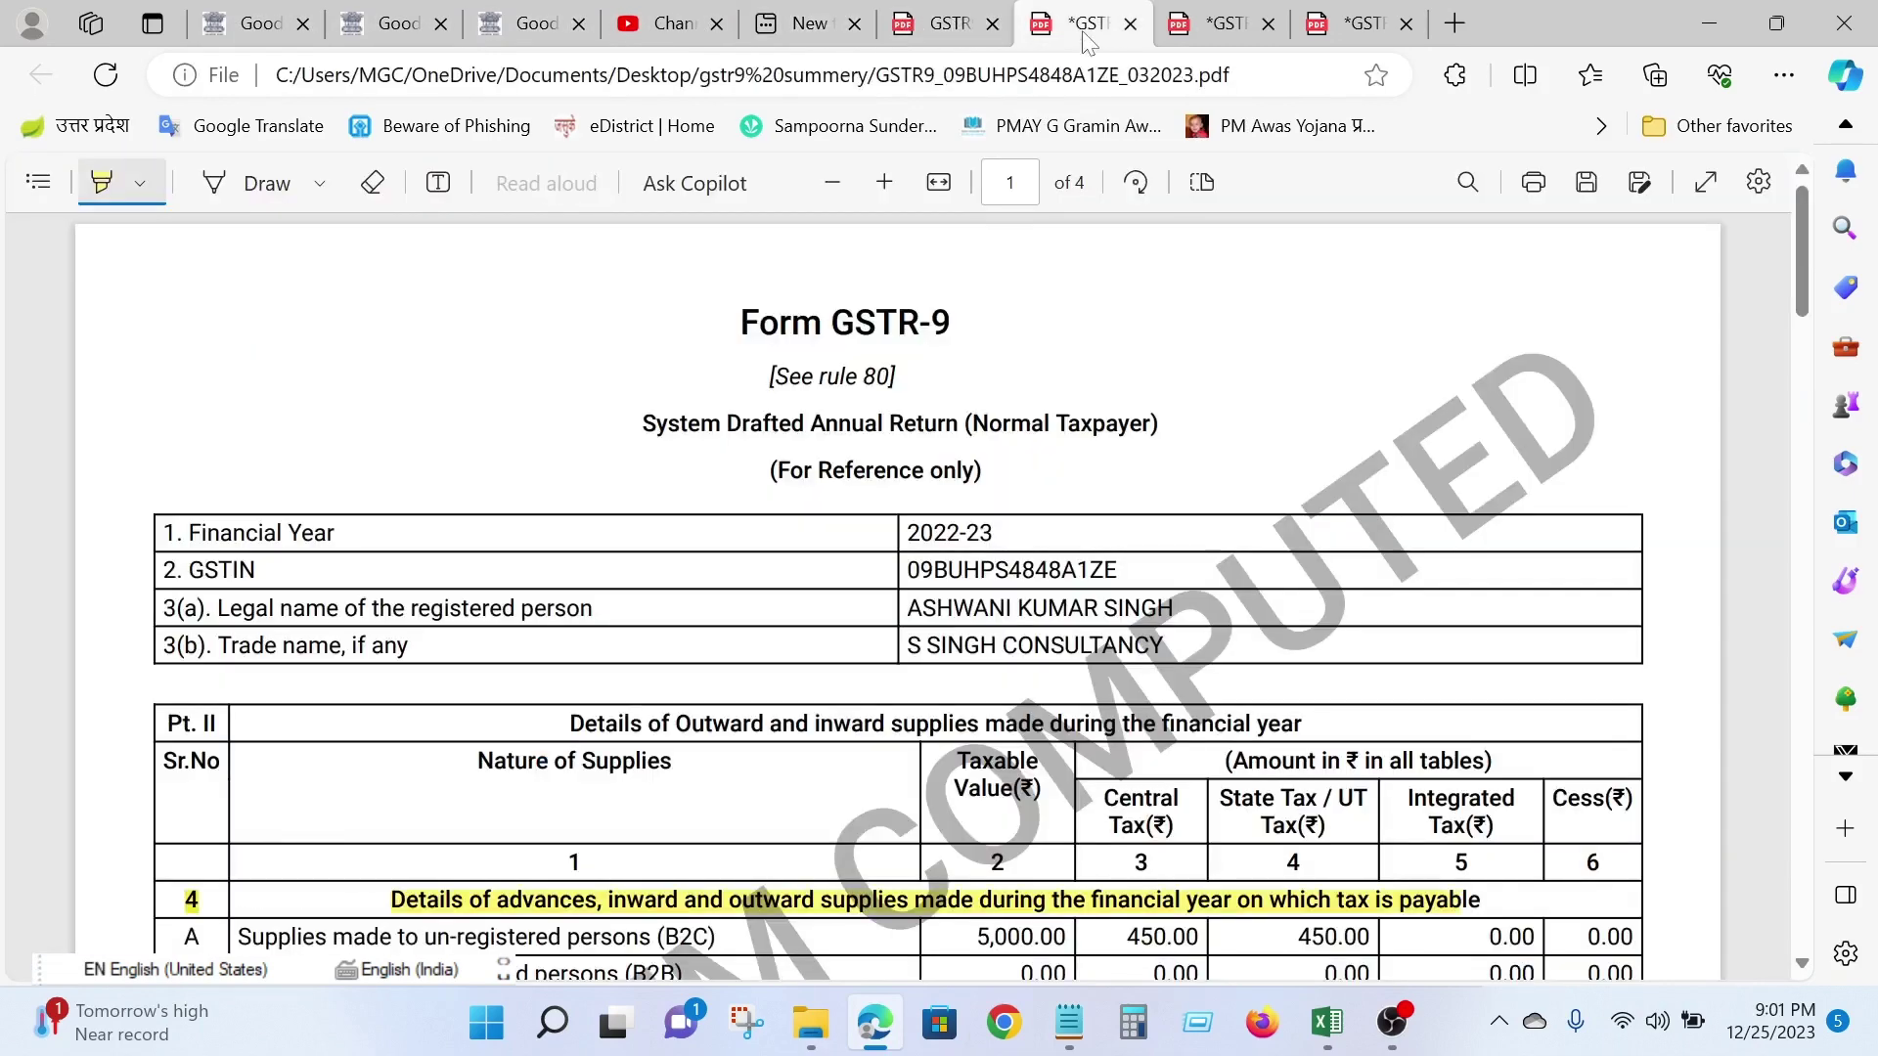
pyautogui.click(1219, 37)
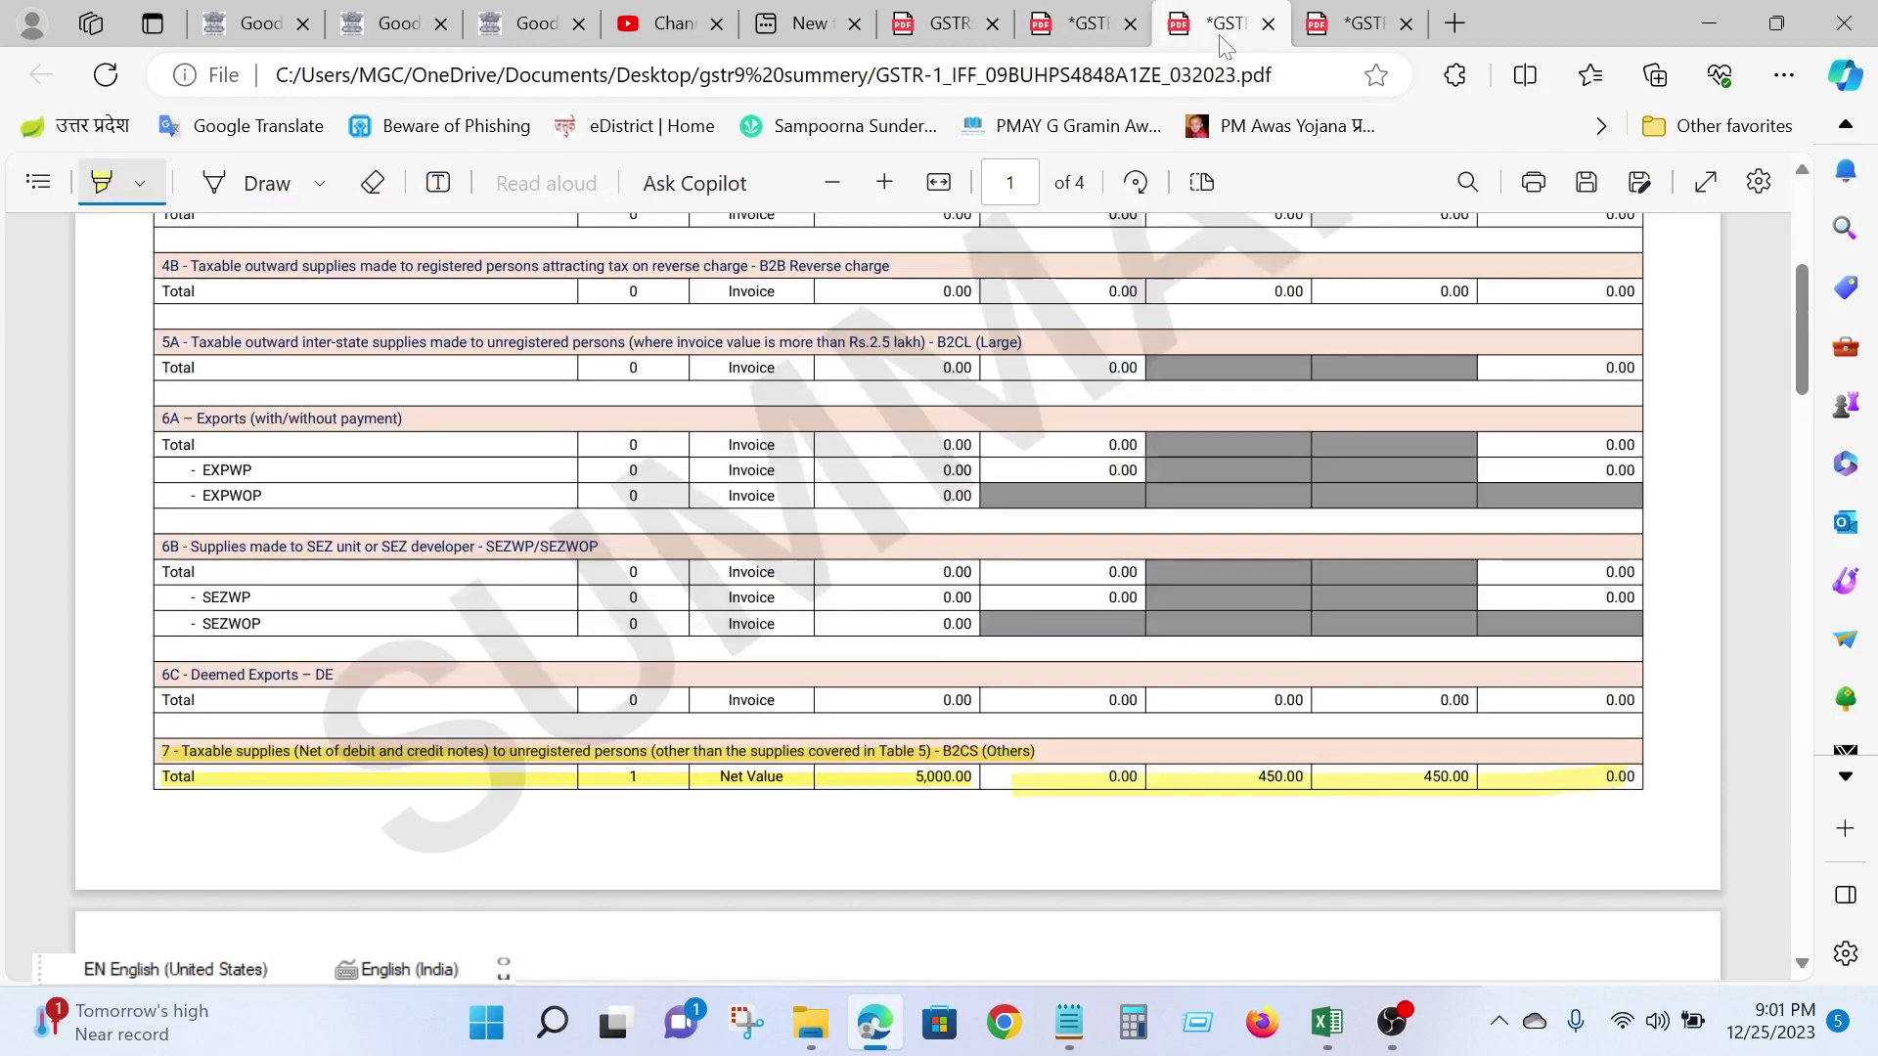
pyautogui.click(1355, 30)
# Reopen GSTR-9 table 4 on the GST portal and compare it with the highlighted GSTR-3B and GSTR-1/IFF summaries
pyautogui.click(1454, 24)
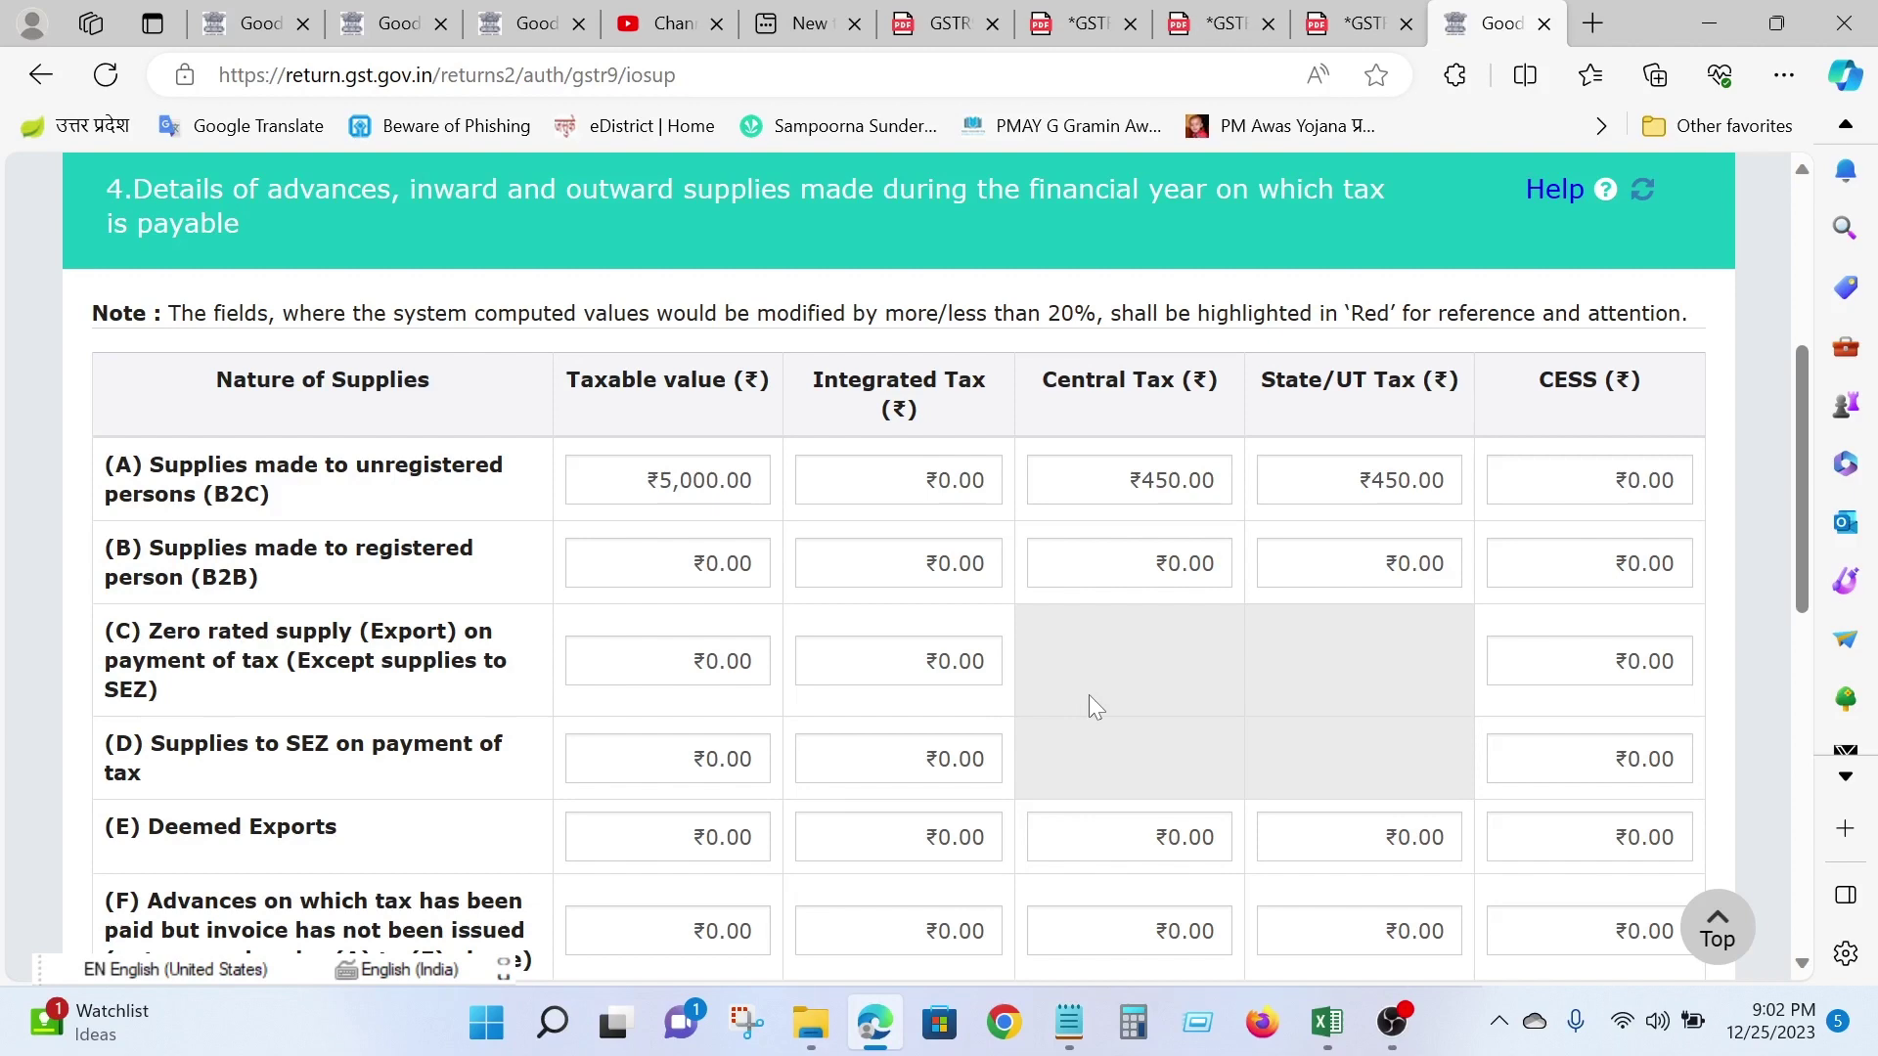
pyautogui.click(1348, 27)
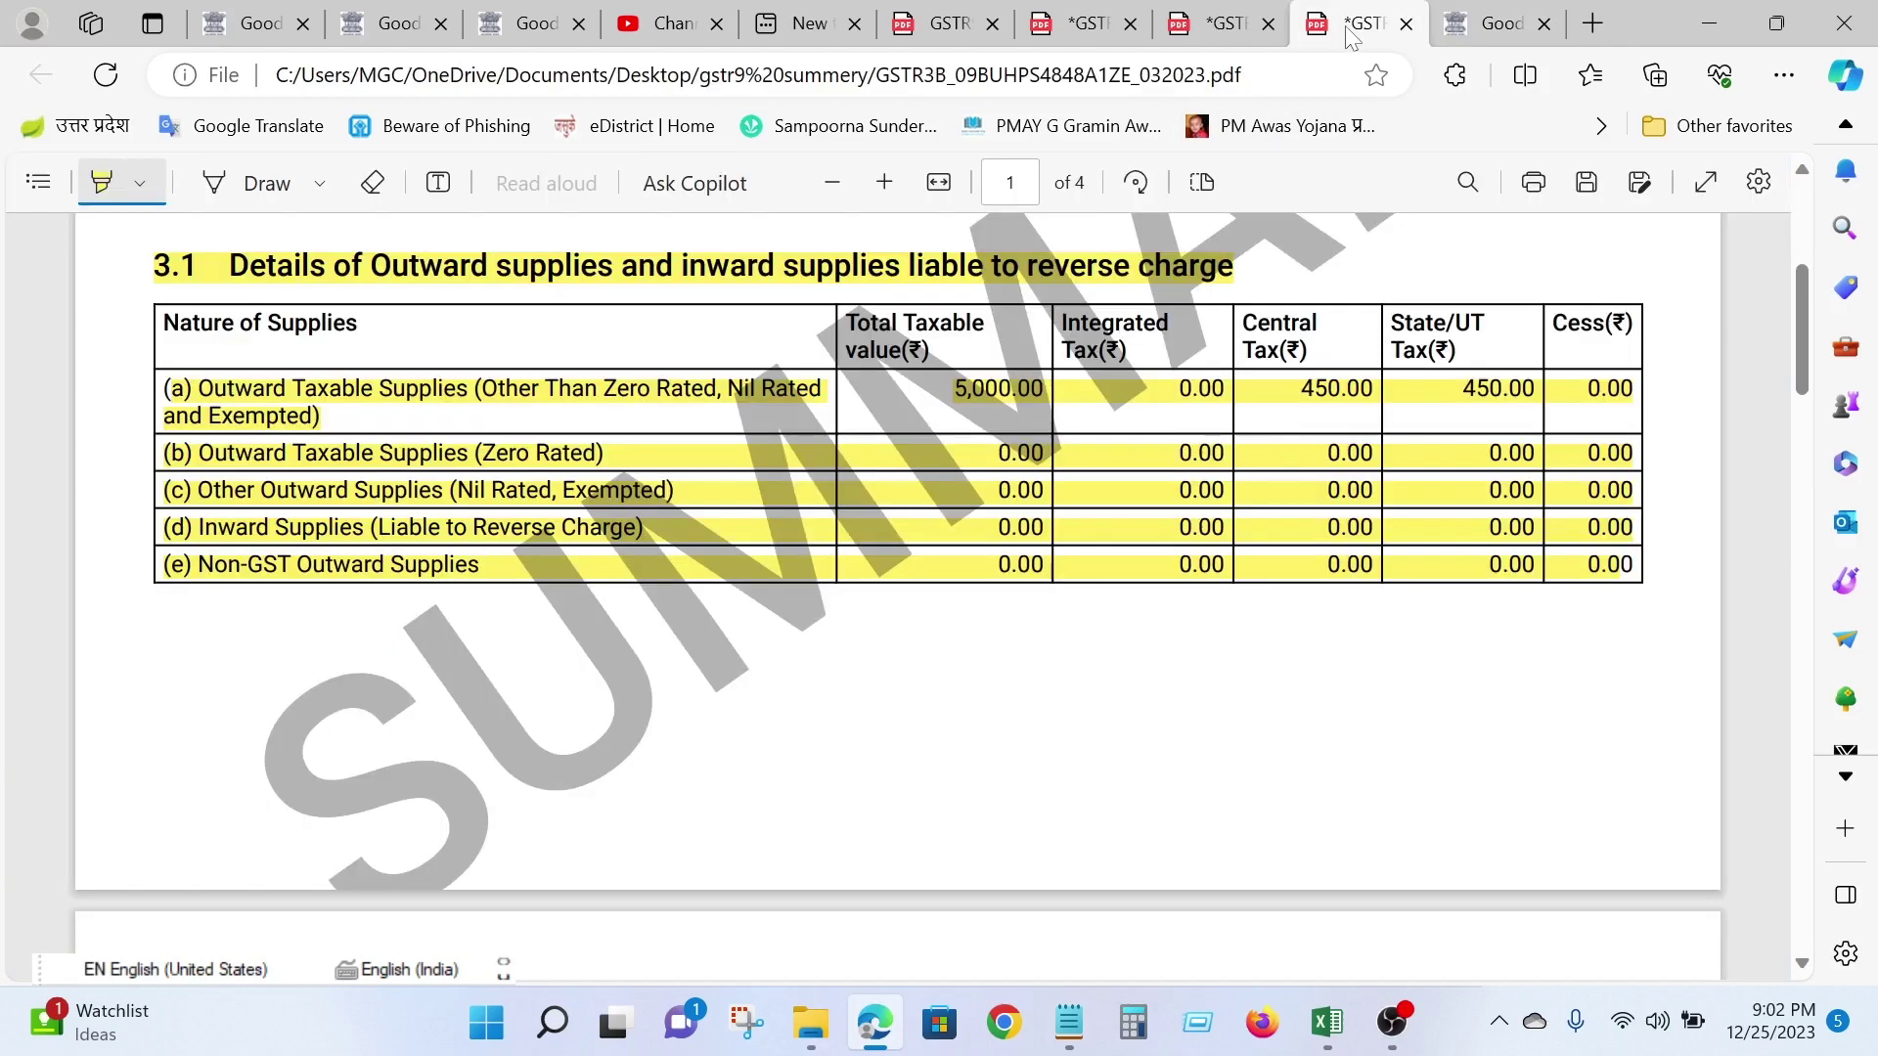
pyautogui.click(1223, 27)
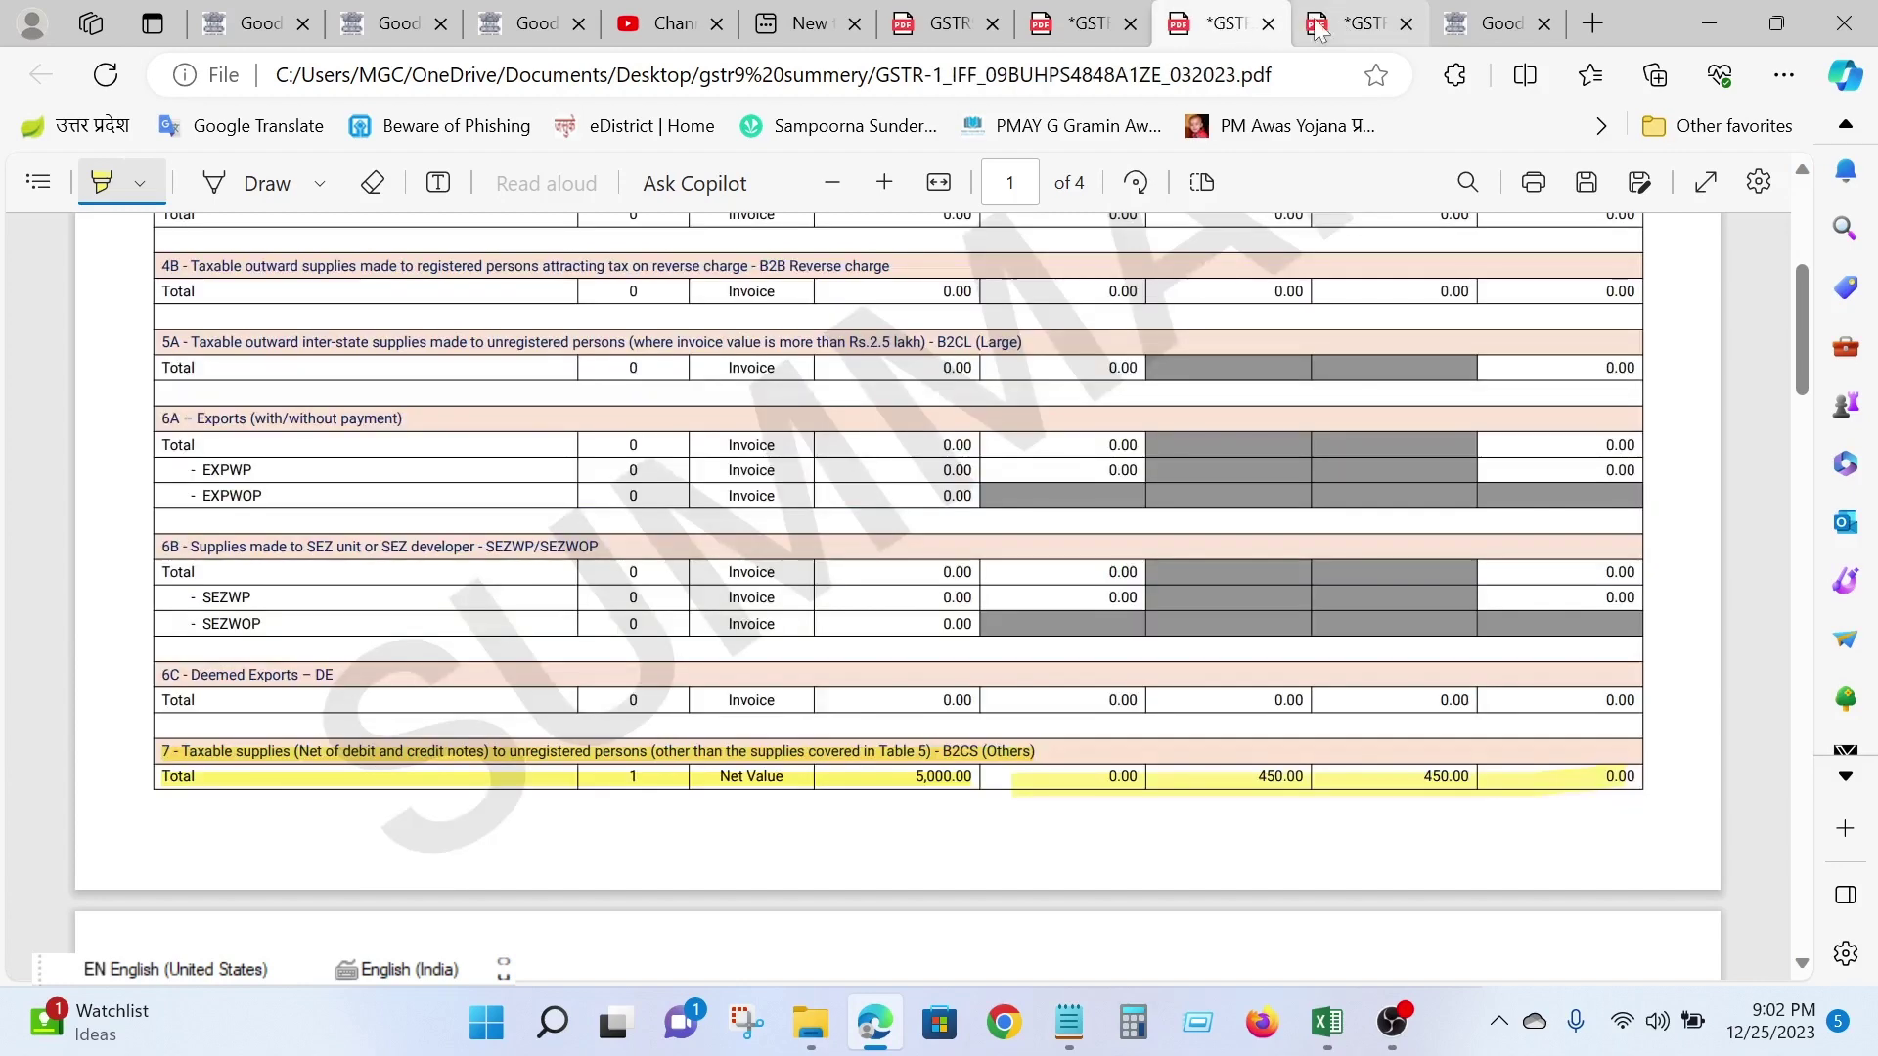
pyautogui.click(1491, 26)
# Save table 4 on the GST portal and return to the table tiles on the GSTR-9 dashboard
pyautogui.scroll(-10, 1377, 523)
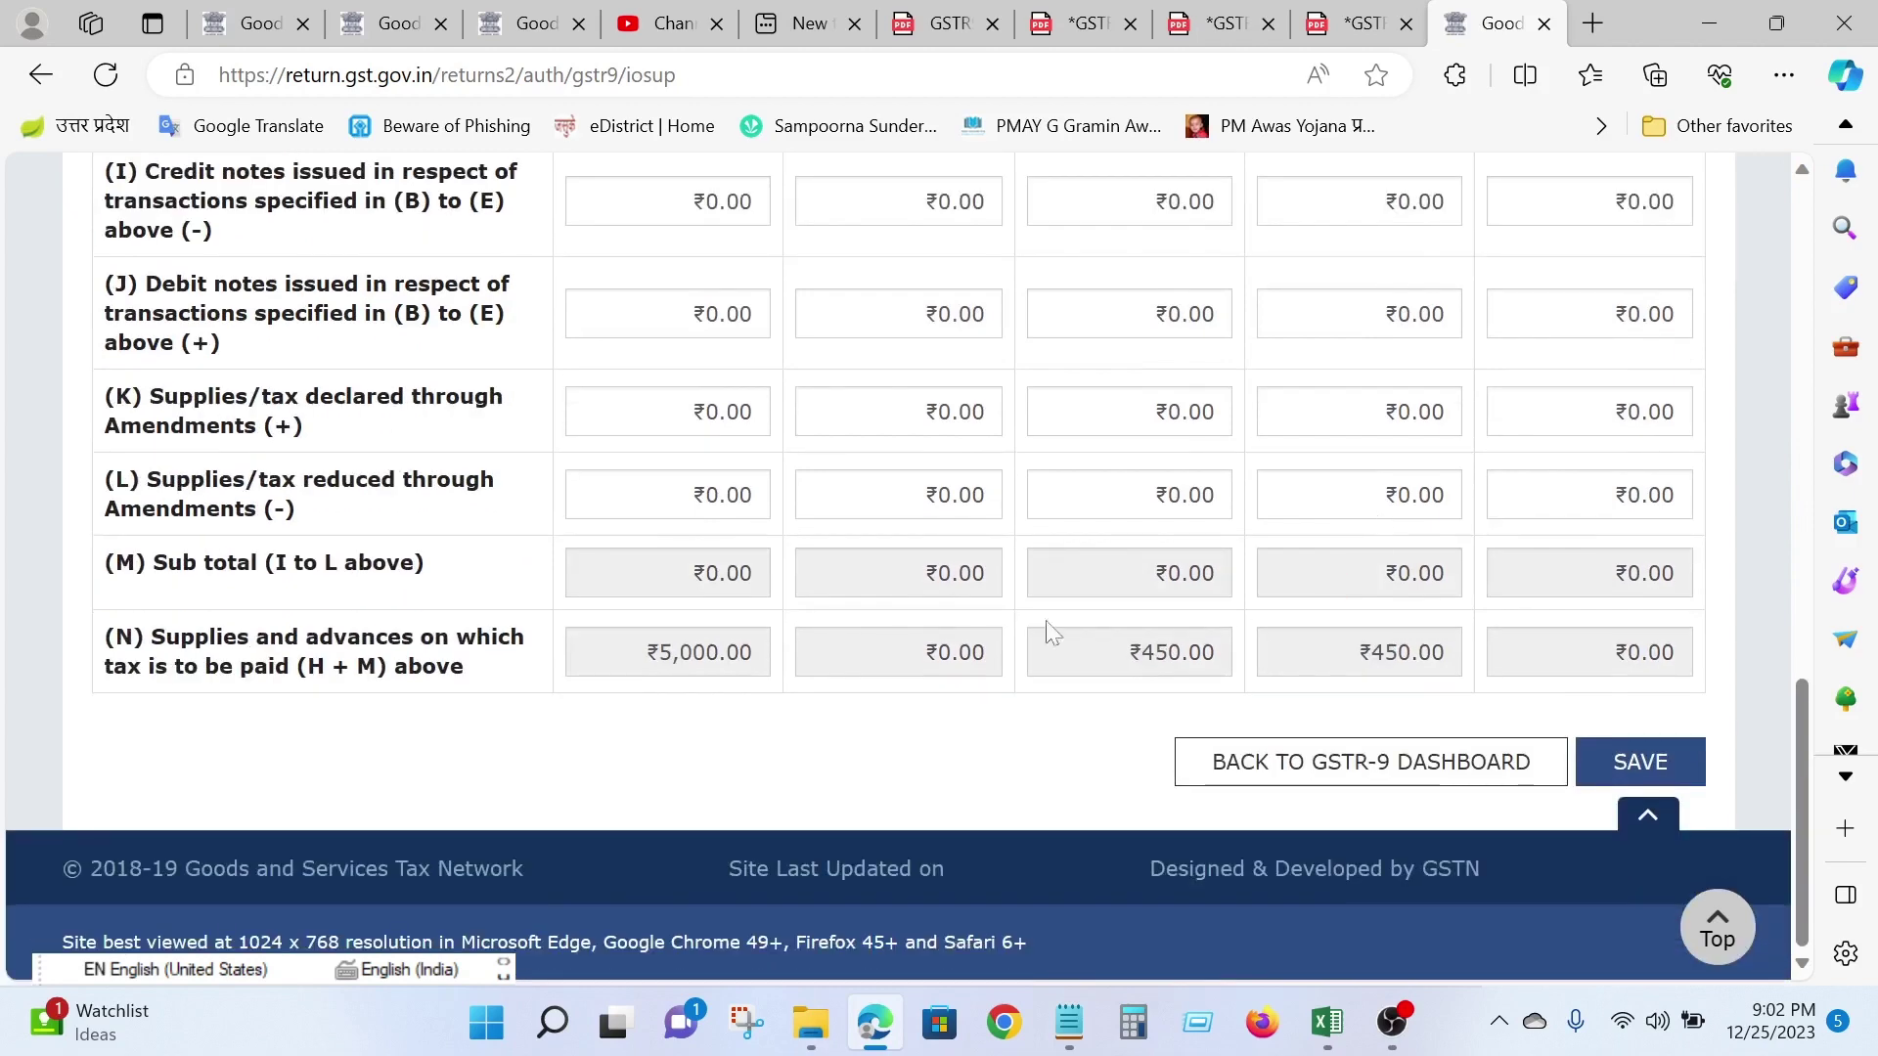
pyautogui.click(1640, 763)
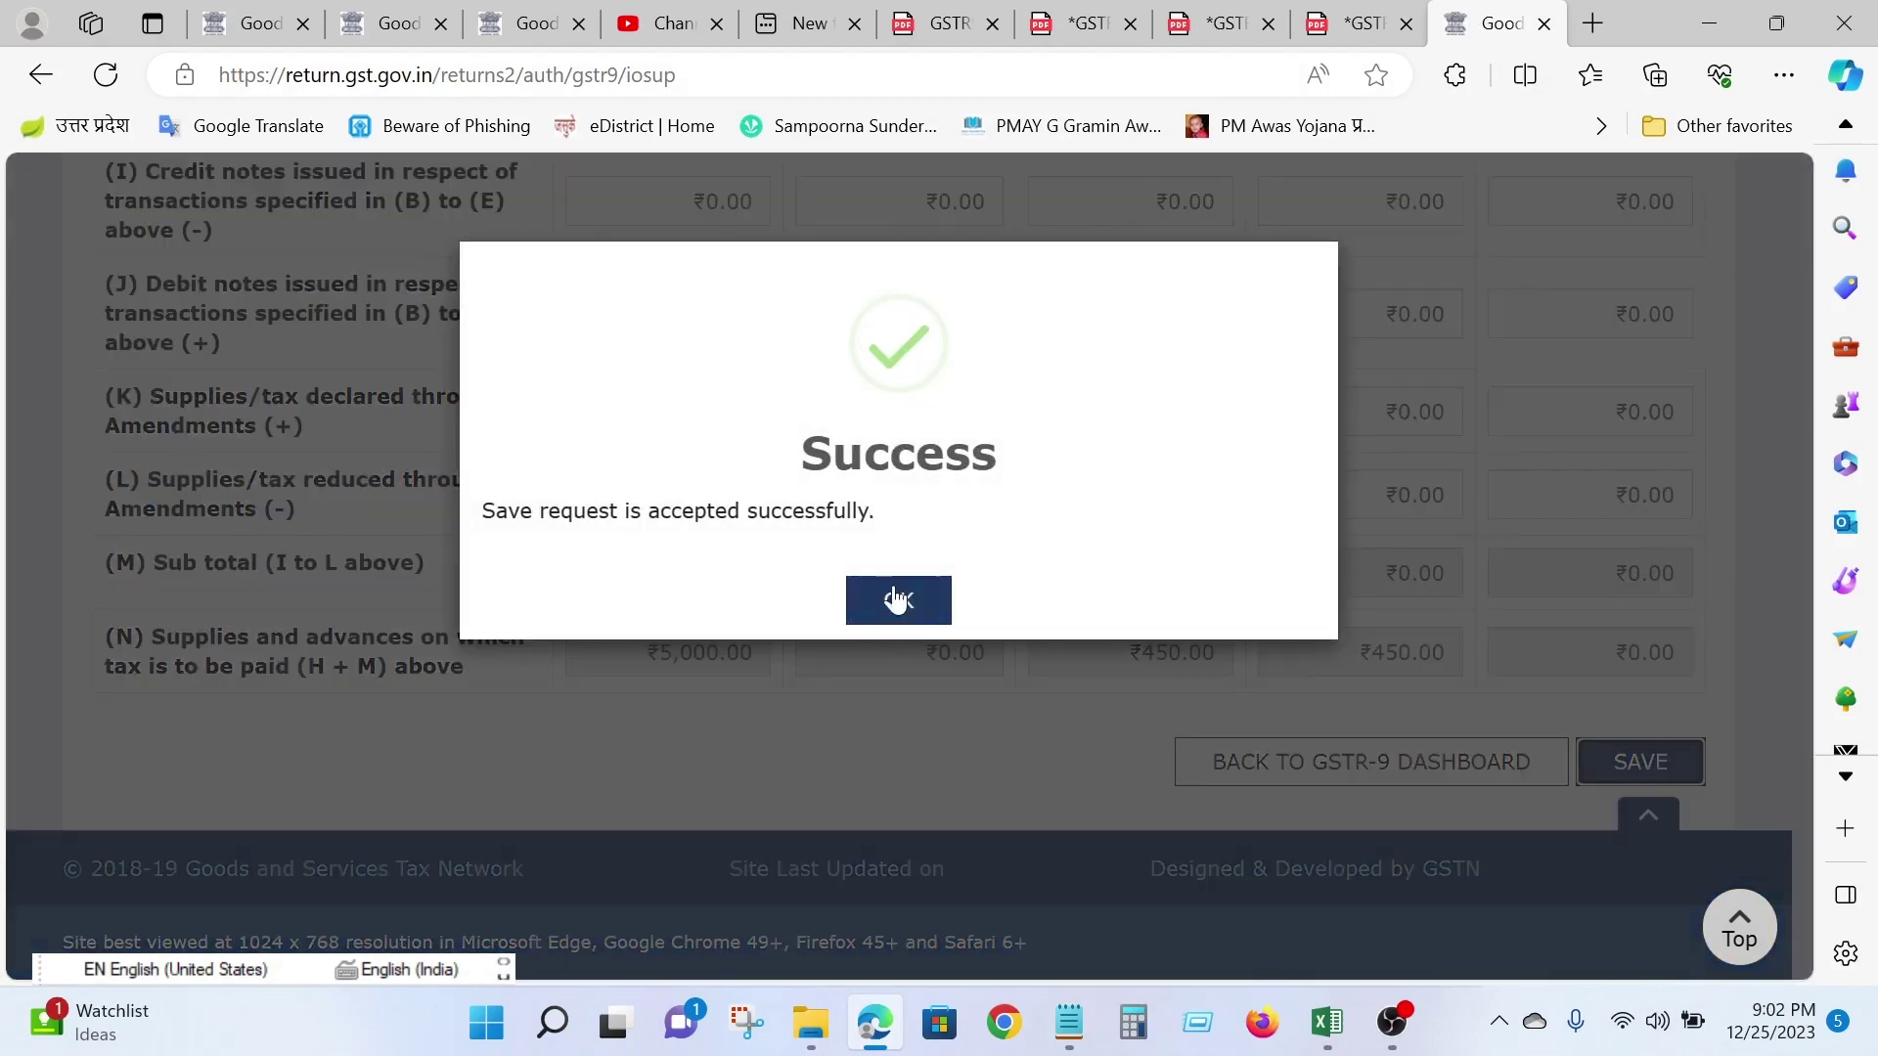
pyautogui.click(896, 599)
pyautogui.click(1371, 773)
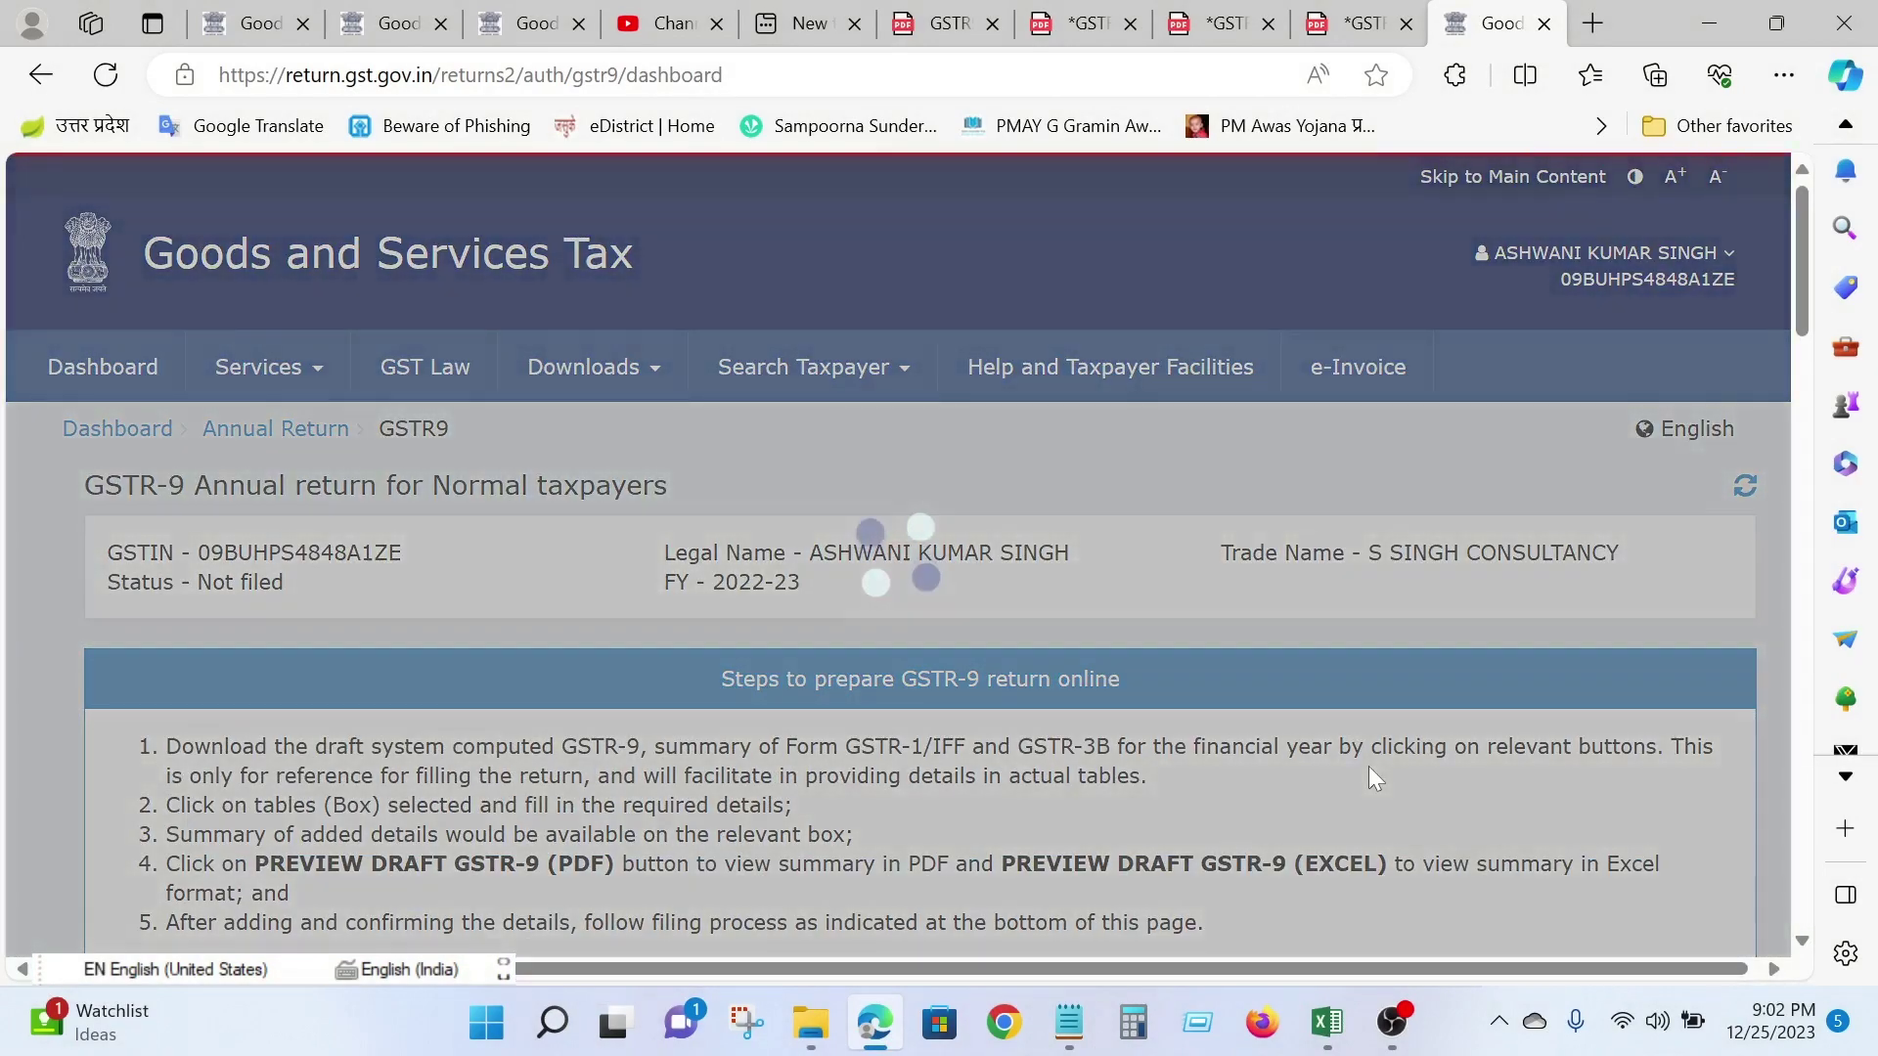
pyautogui.scroll(-7, 1134, 719)
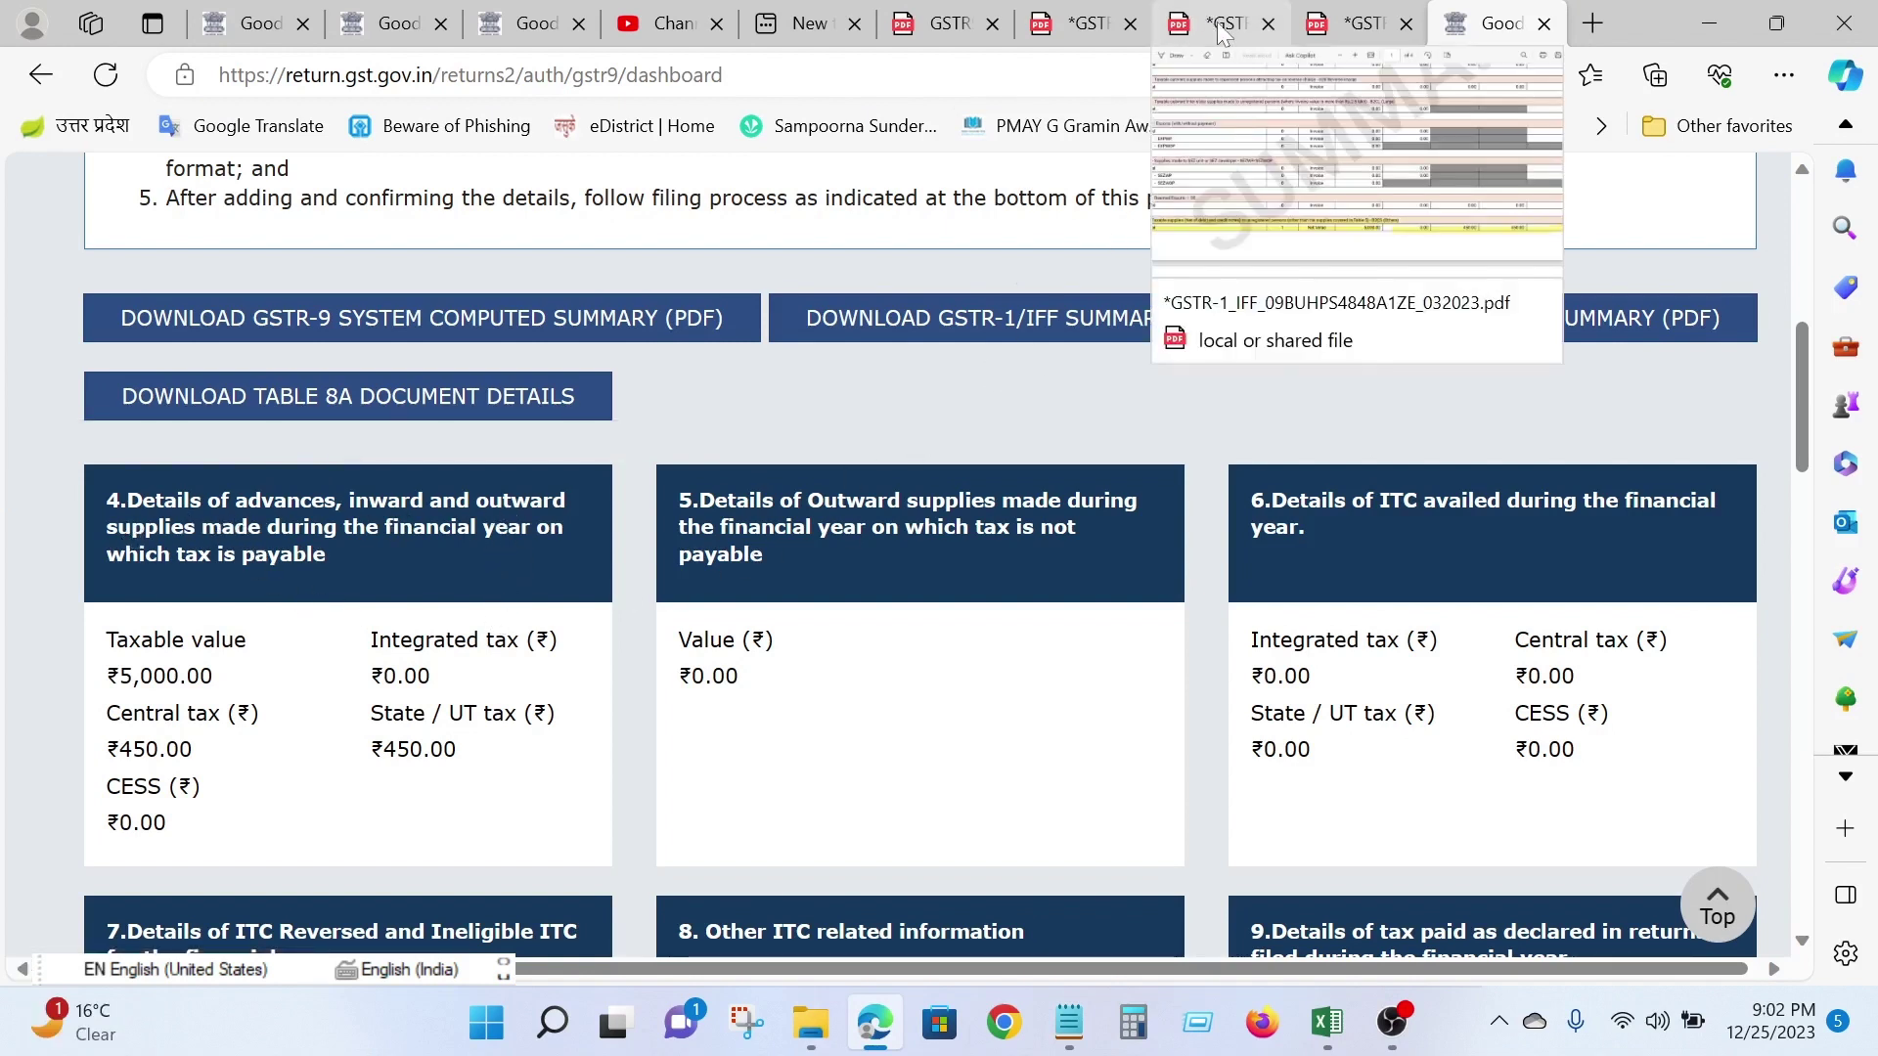
# Examine the supply sections 3.1 to 3.2 of the GSTR-3B summary alongside table 4 of the system computed GSTR-9 PDF
pyautogui.click(1347, 26)
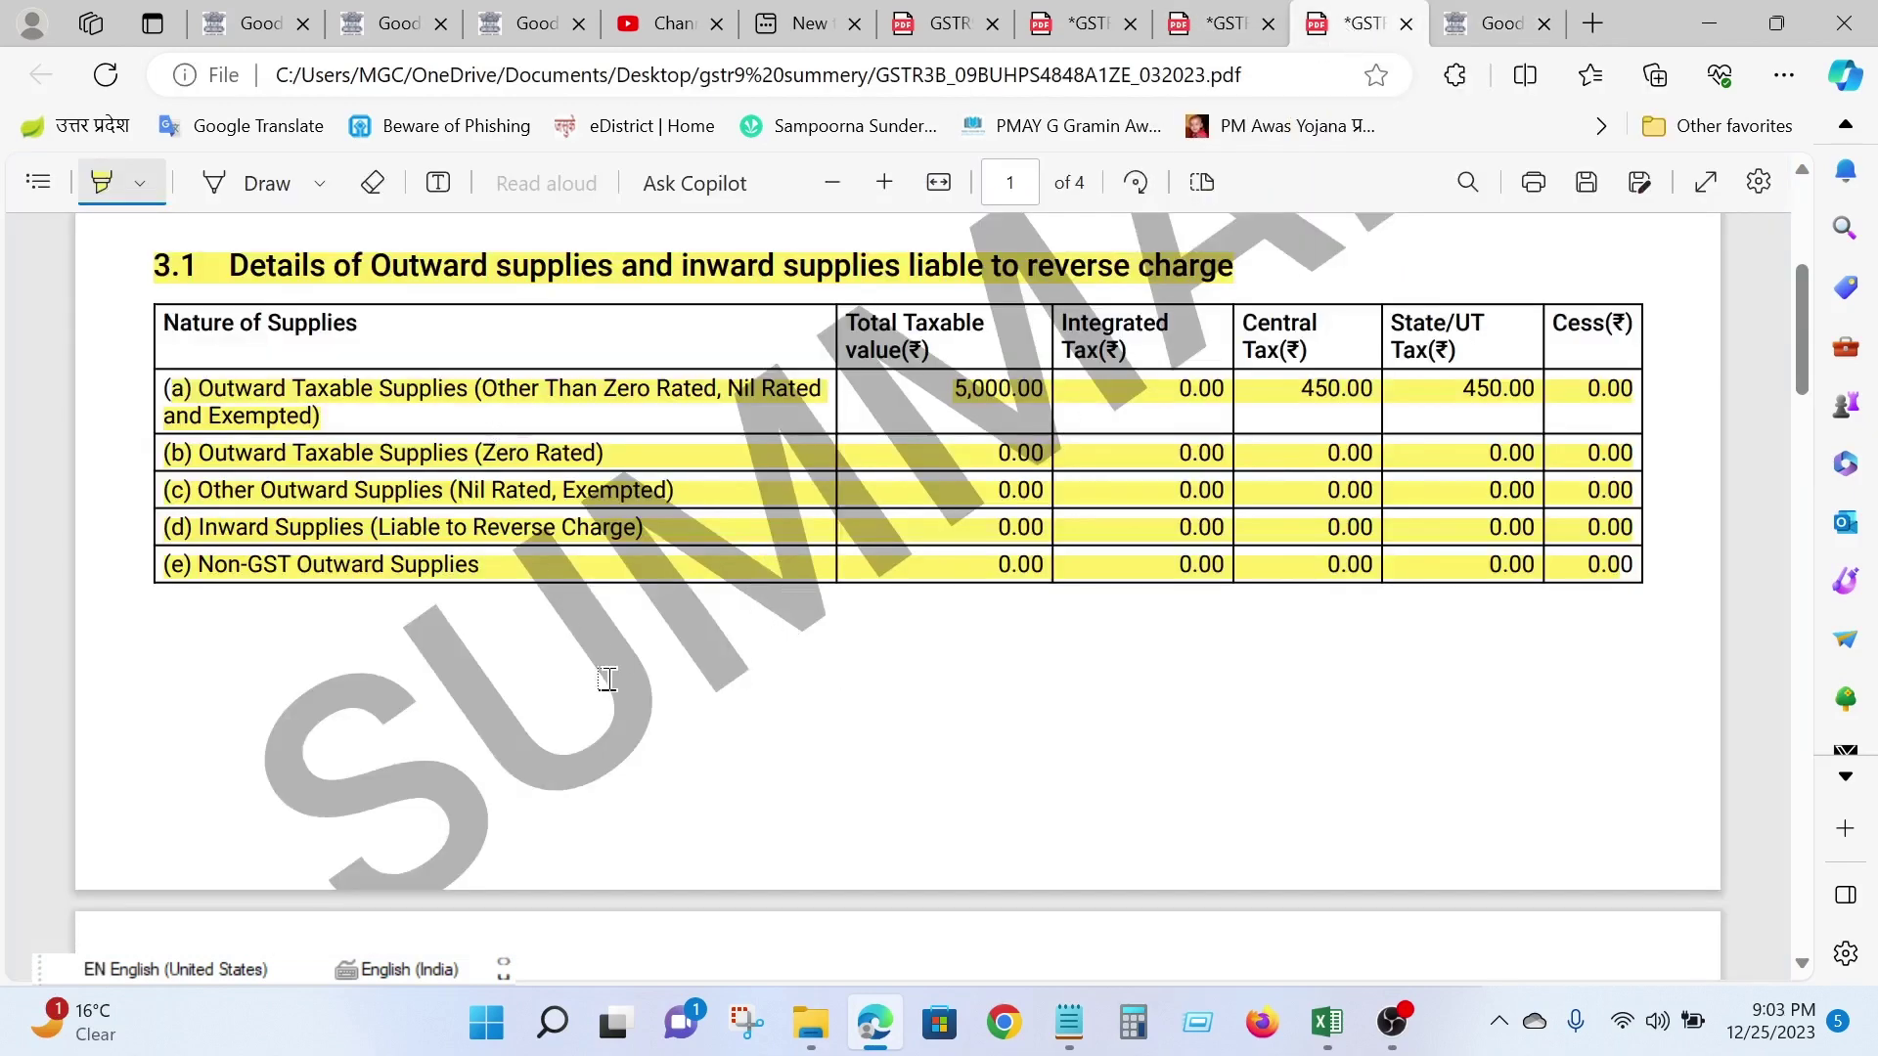
pyautogui.scroll(-4, 641, 658)
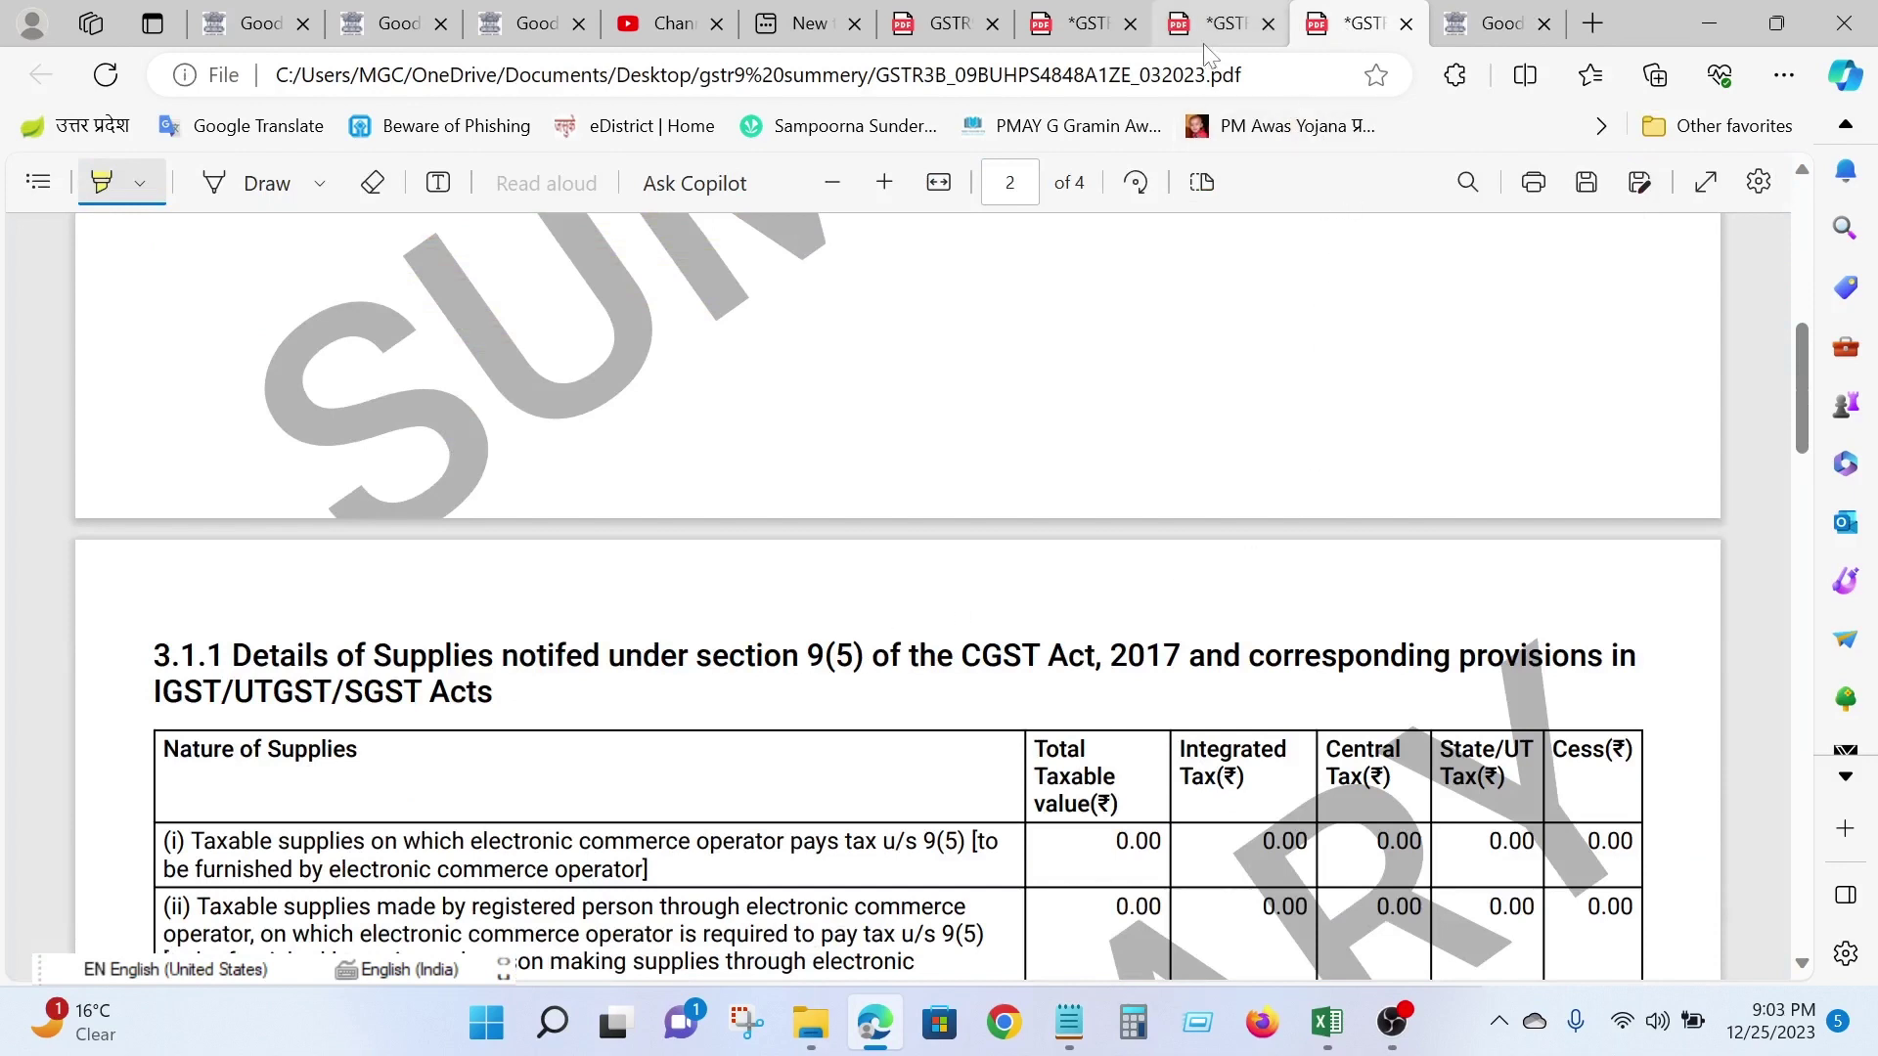
pyautogui.click(1077, 13)
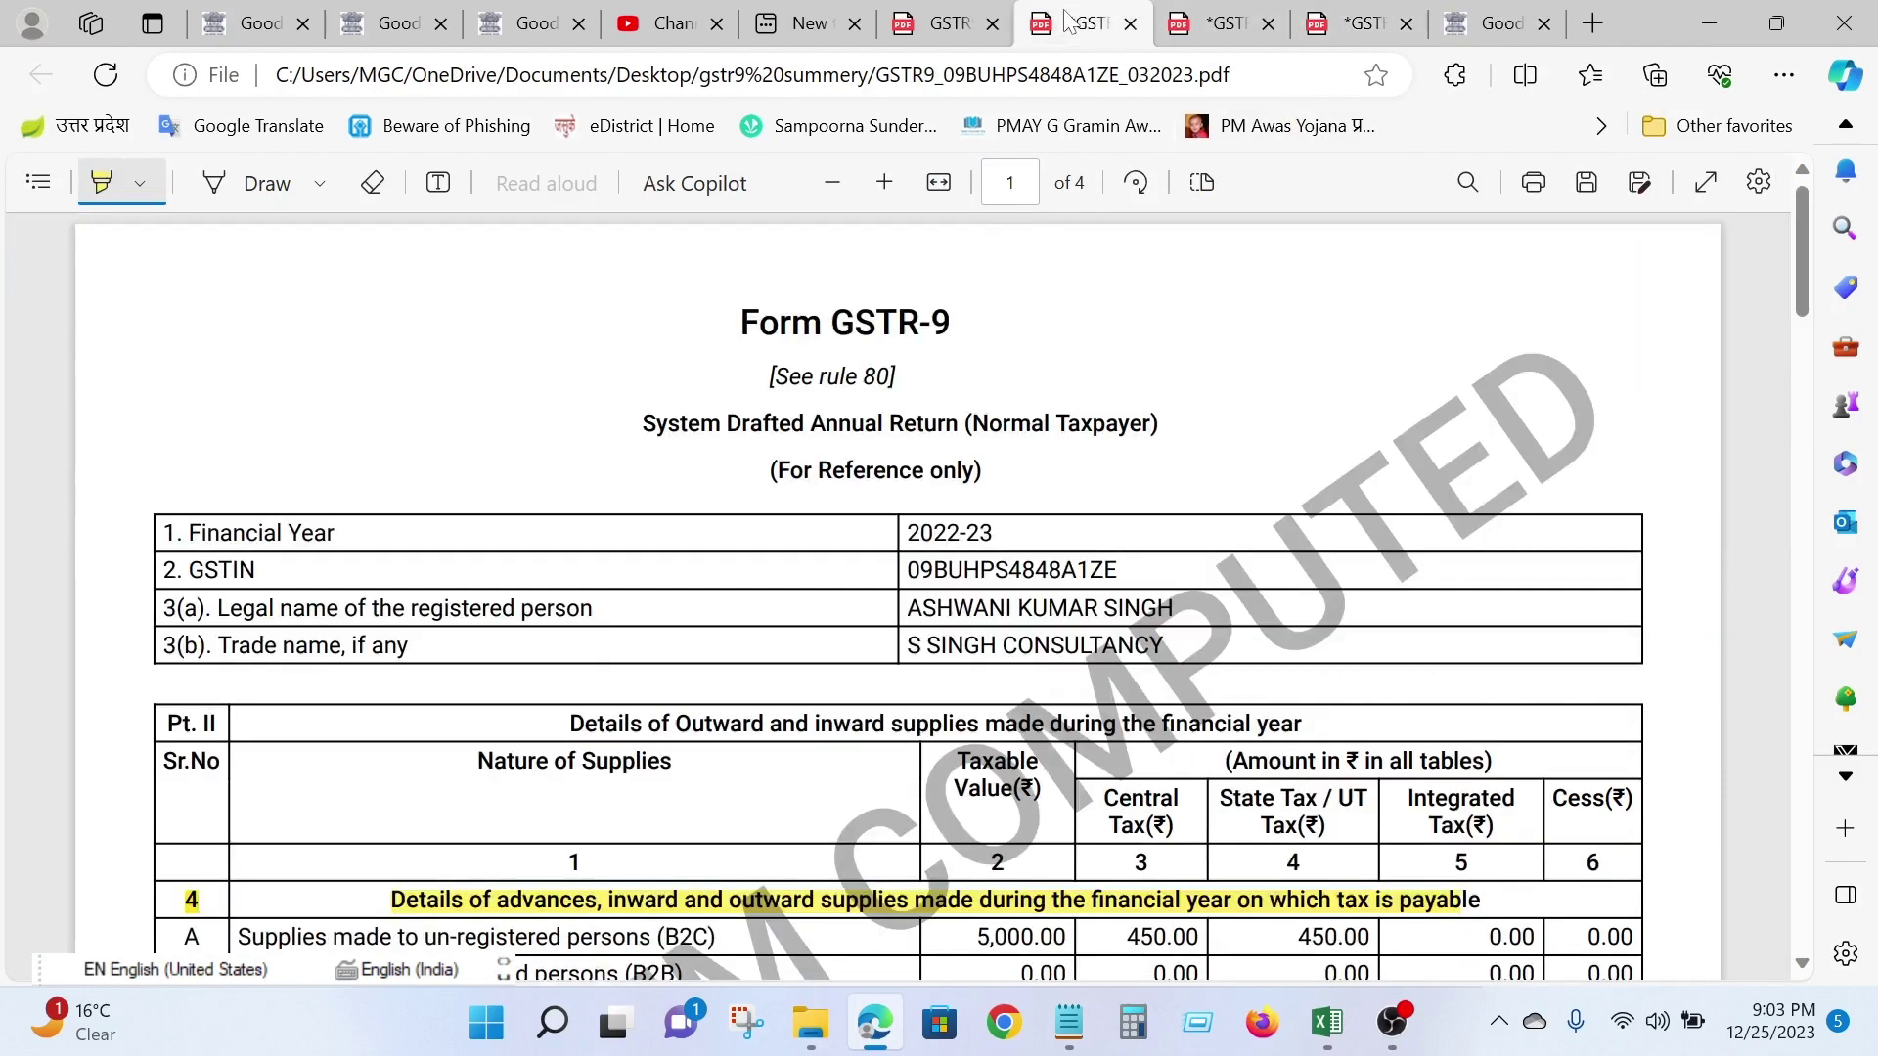
pyautogui.click(958, 30)
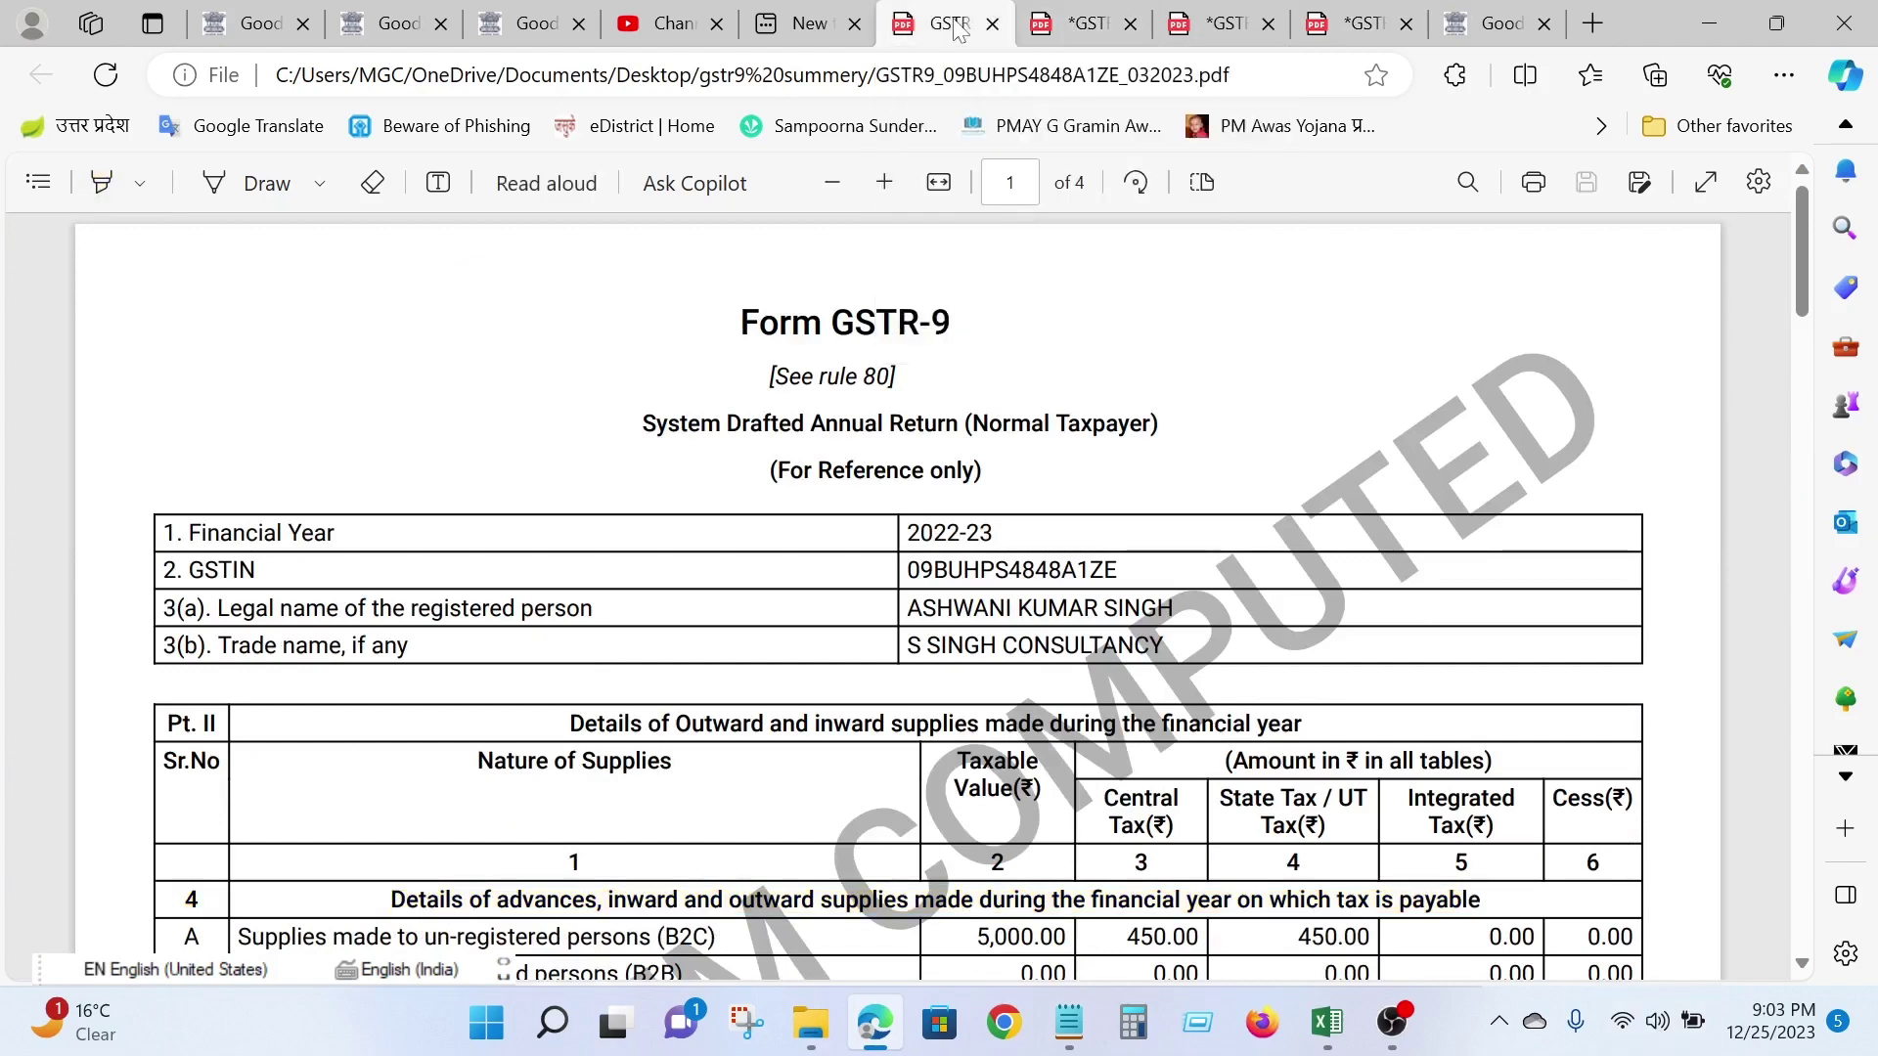
pyautogui.scroll(-4, 897, 587)
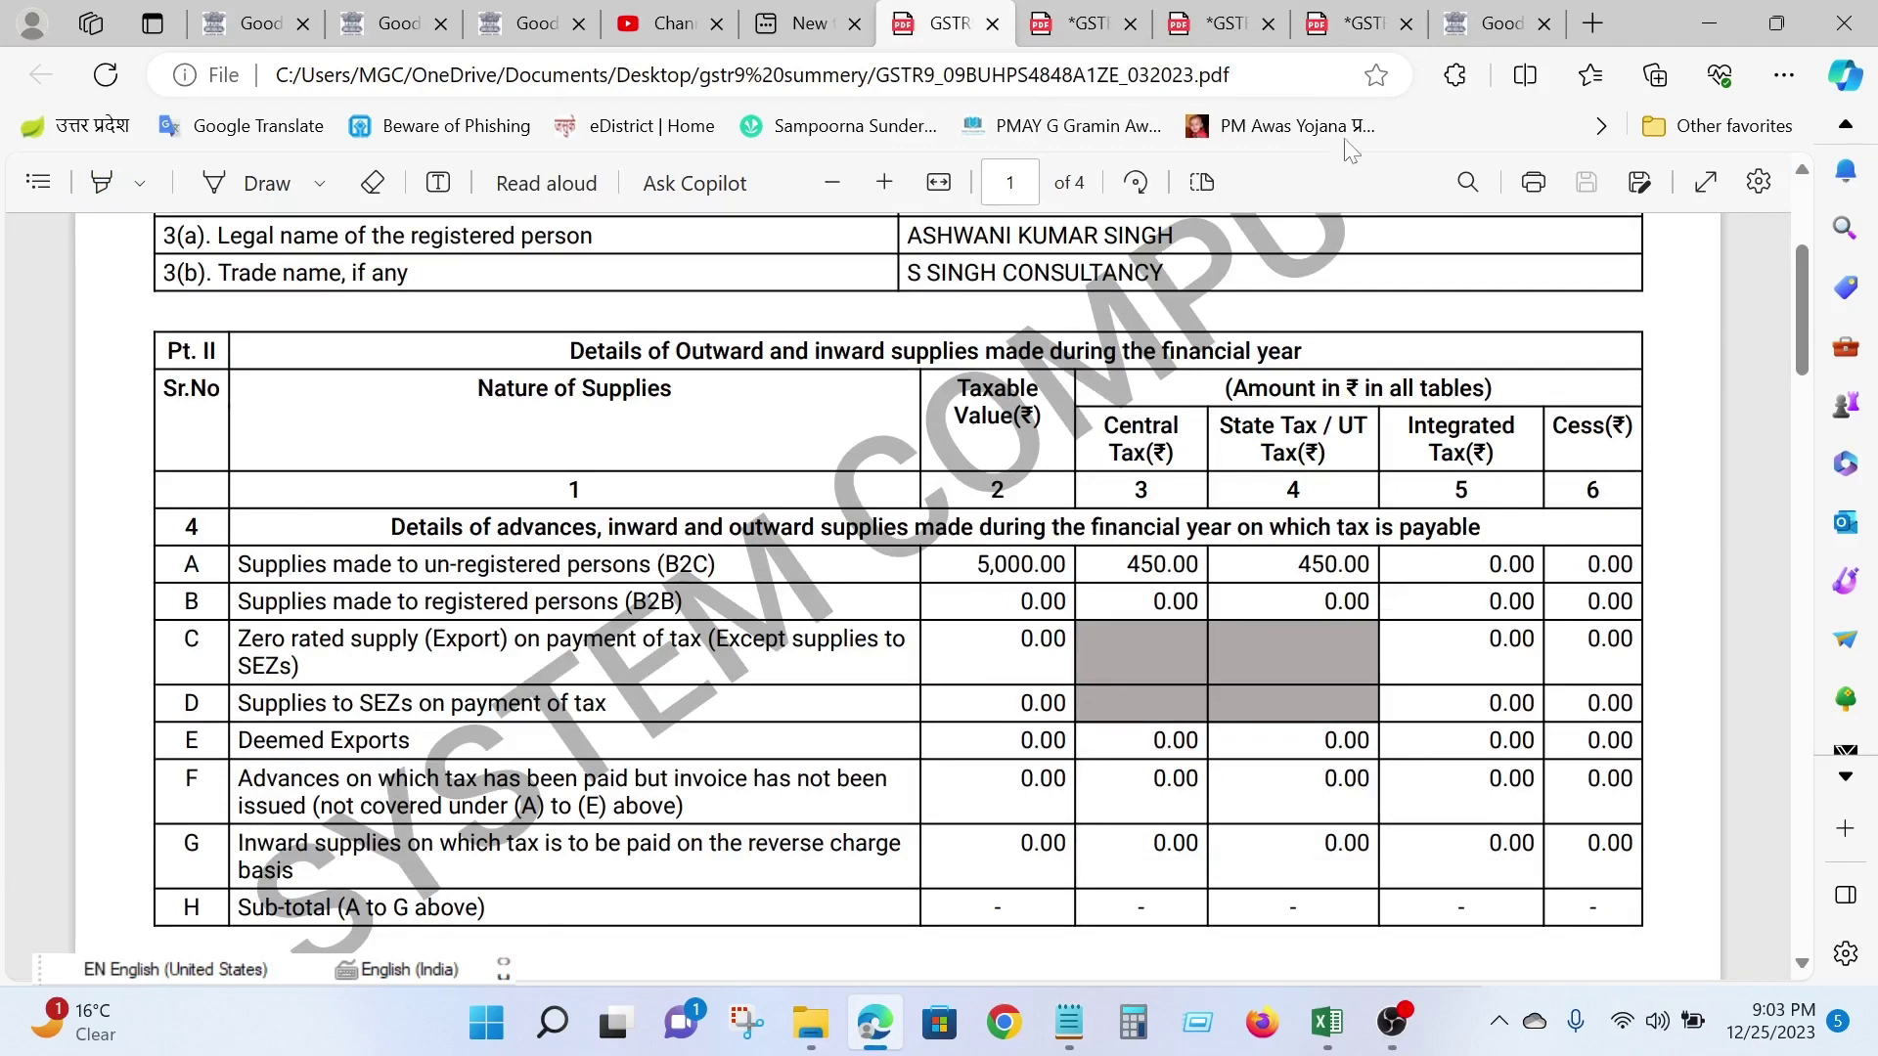
pyautogui.click(1330, 26)
pyautogui.scroll(2, 1137, 601)
pyautogui.scroll(-1, 1137, 633)
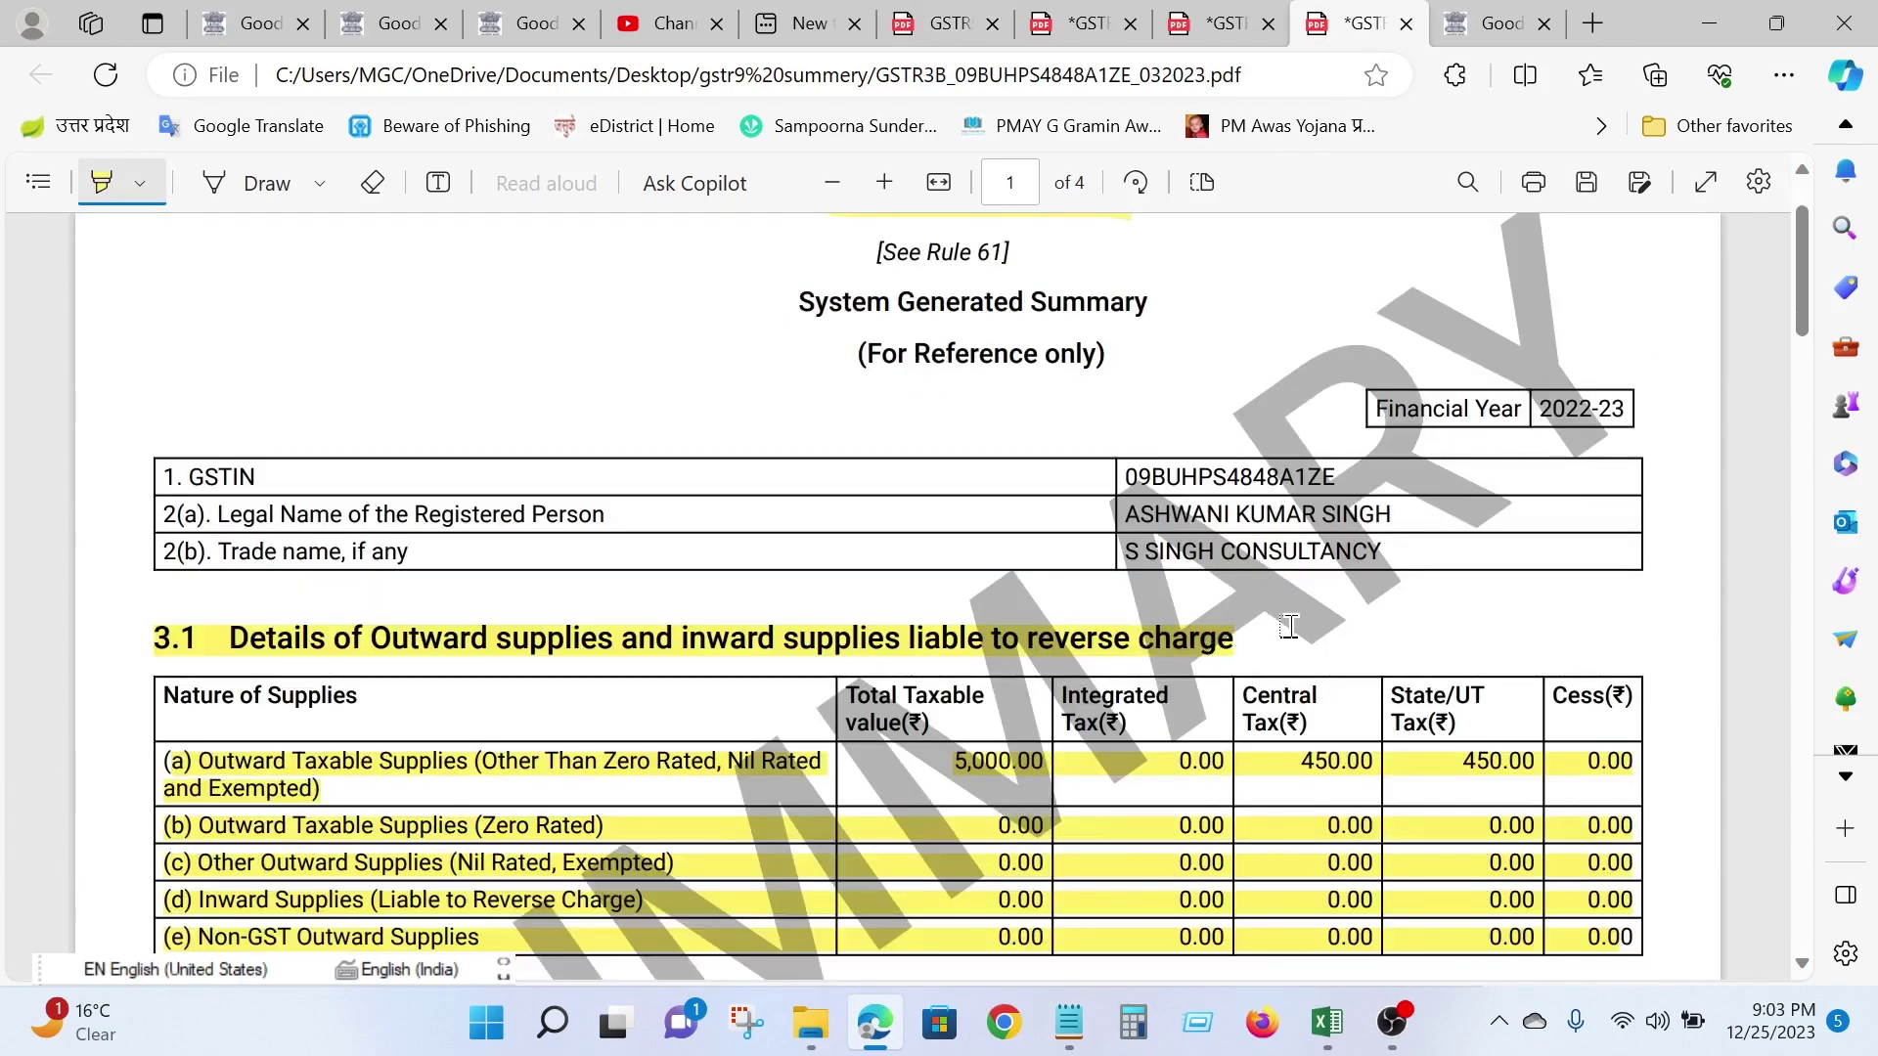
pyautogui.scroll(-15, 1061, 850)
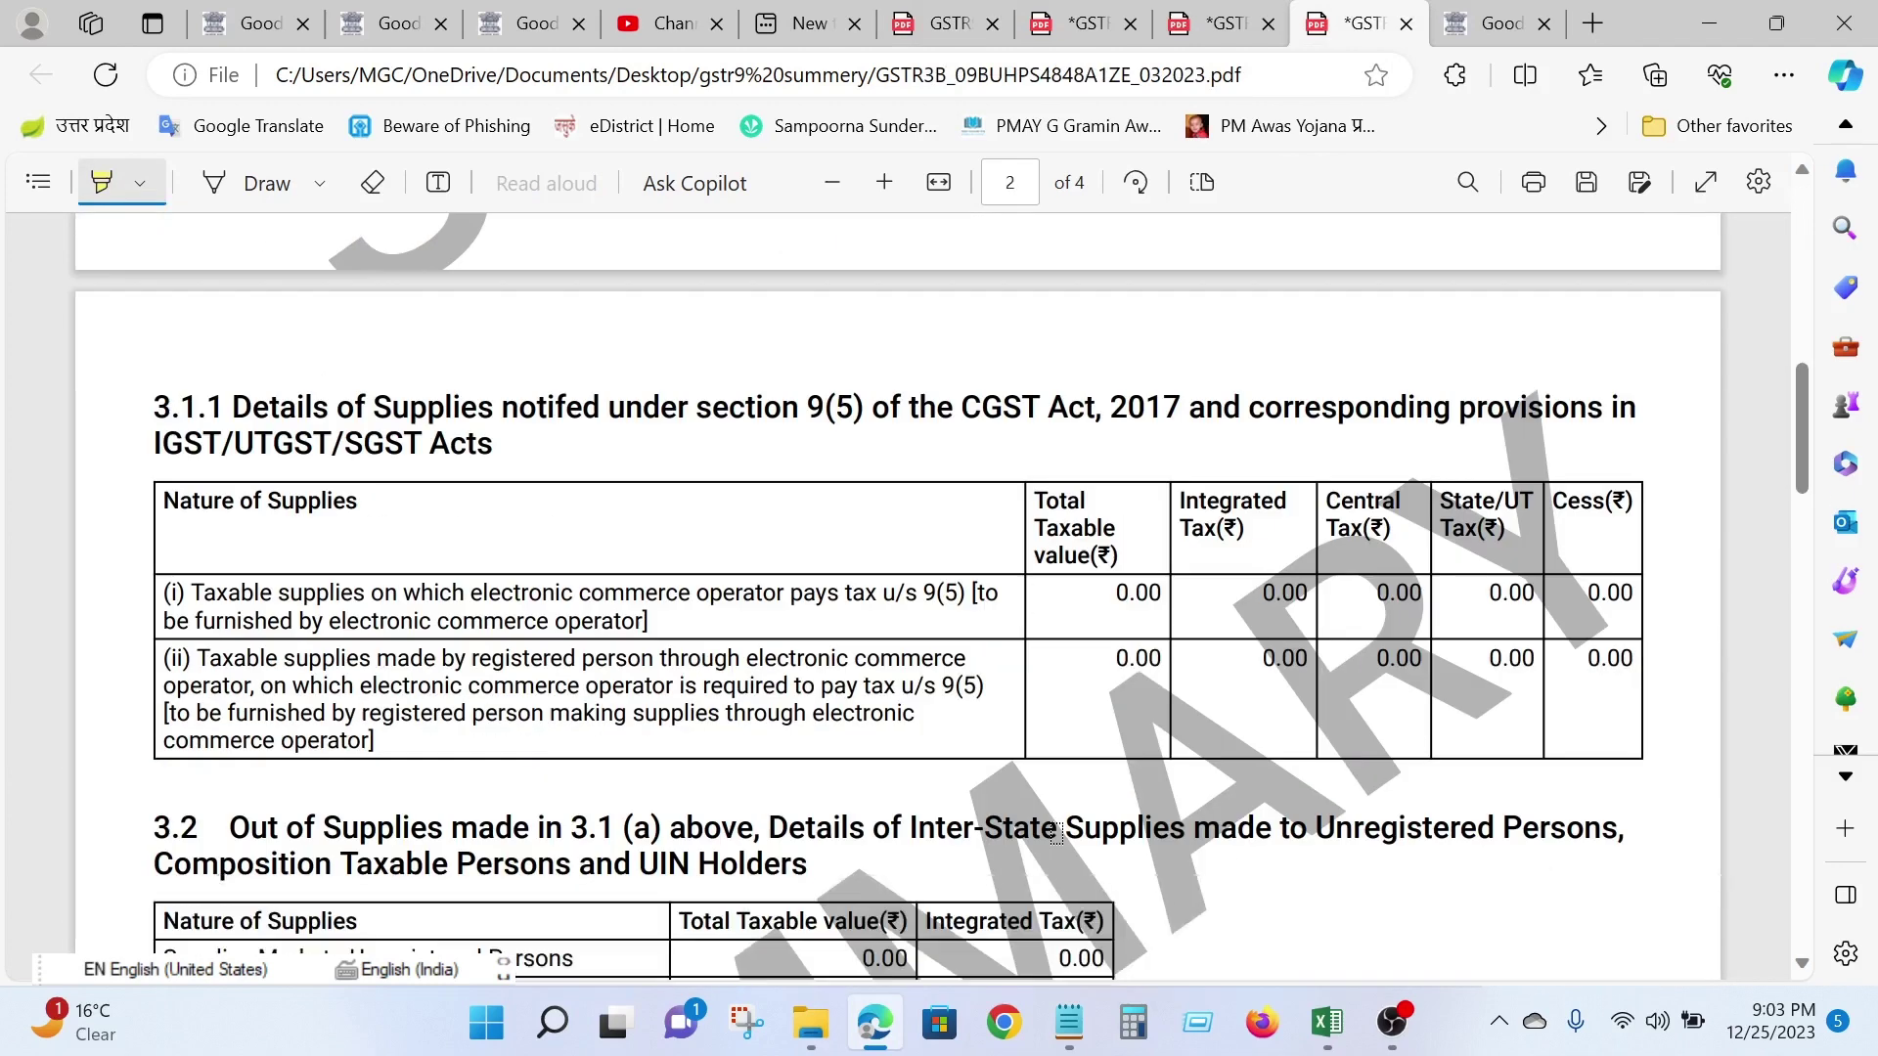
# Examine sections 3.2 to 6.1 of the GSTR-3B summary, covering eligible ITC, exempt inward supplies, interest, late fee and payment of tax
pyautogui.scroll(-2, 950, 674)
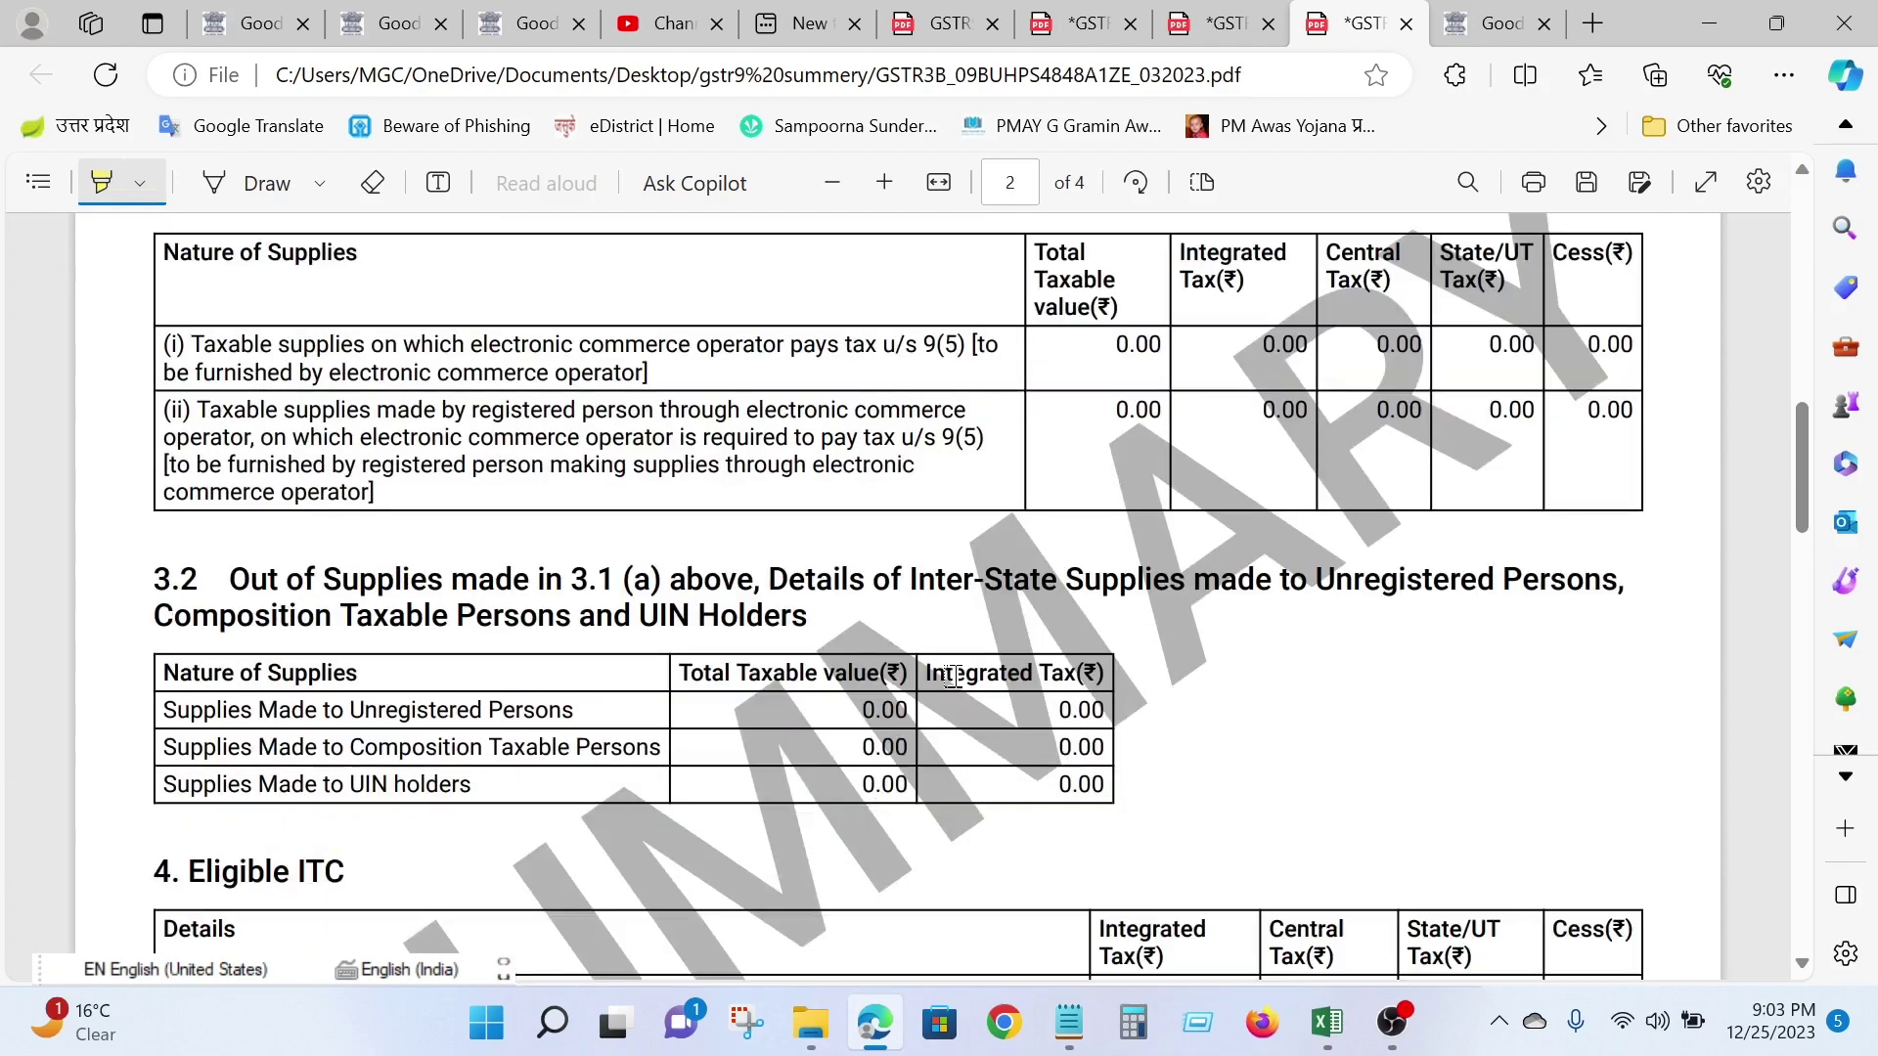
pyautogui.scroll(-2, 665, 812)
pyautogui.scroll(-1, 714, 798)
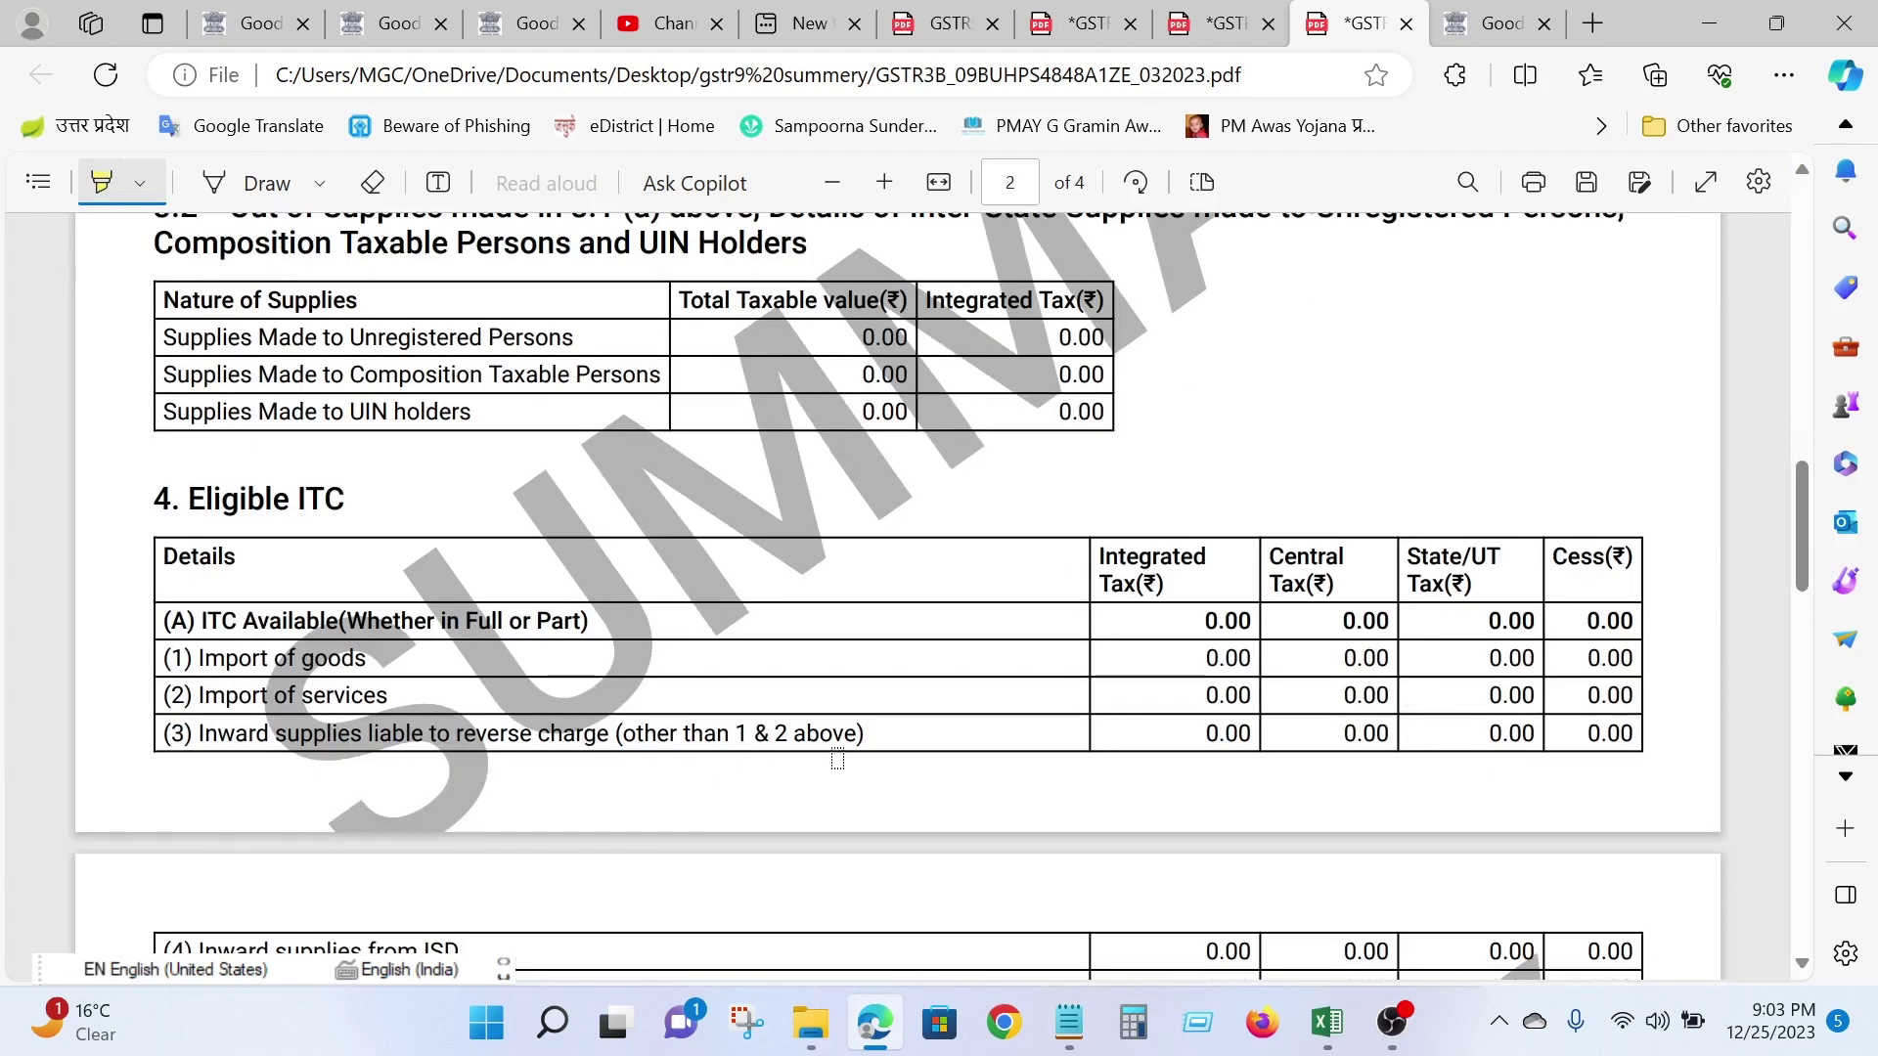
pyautogui.scroll(-2, 406, 626)
pyautogui.scroll(-5, 683, 631)
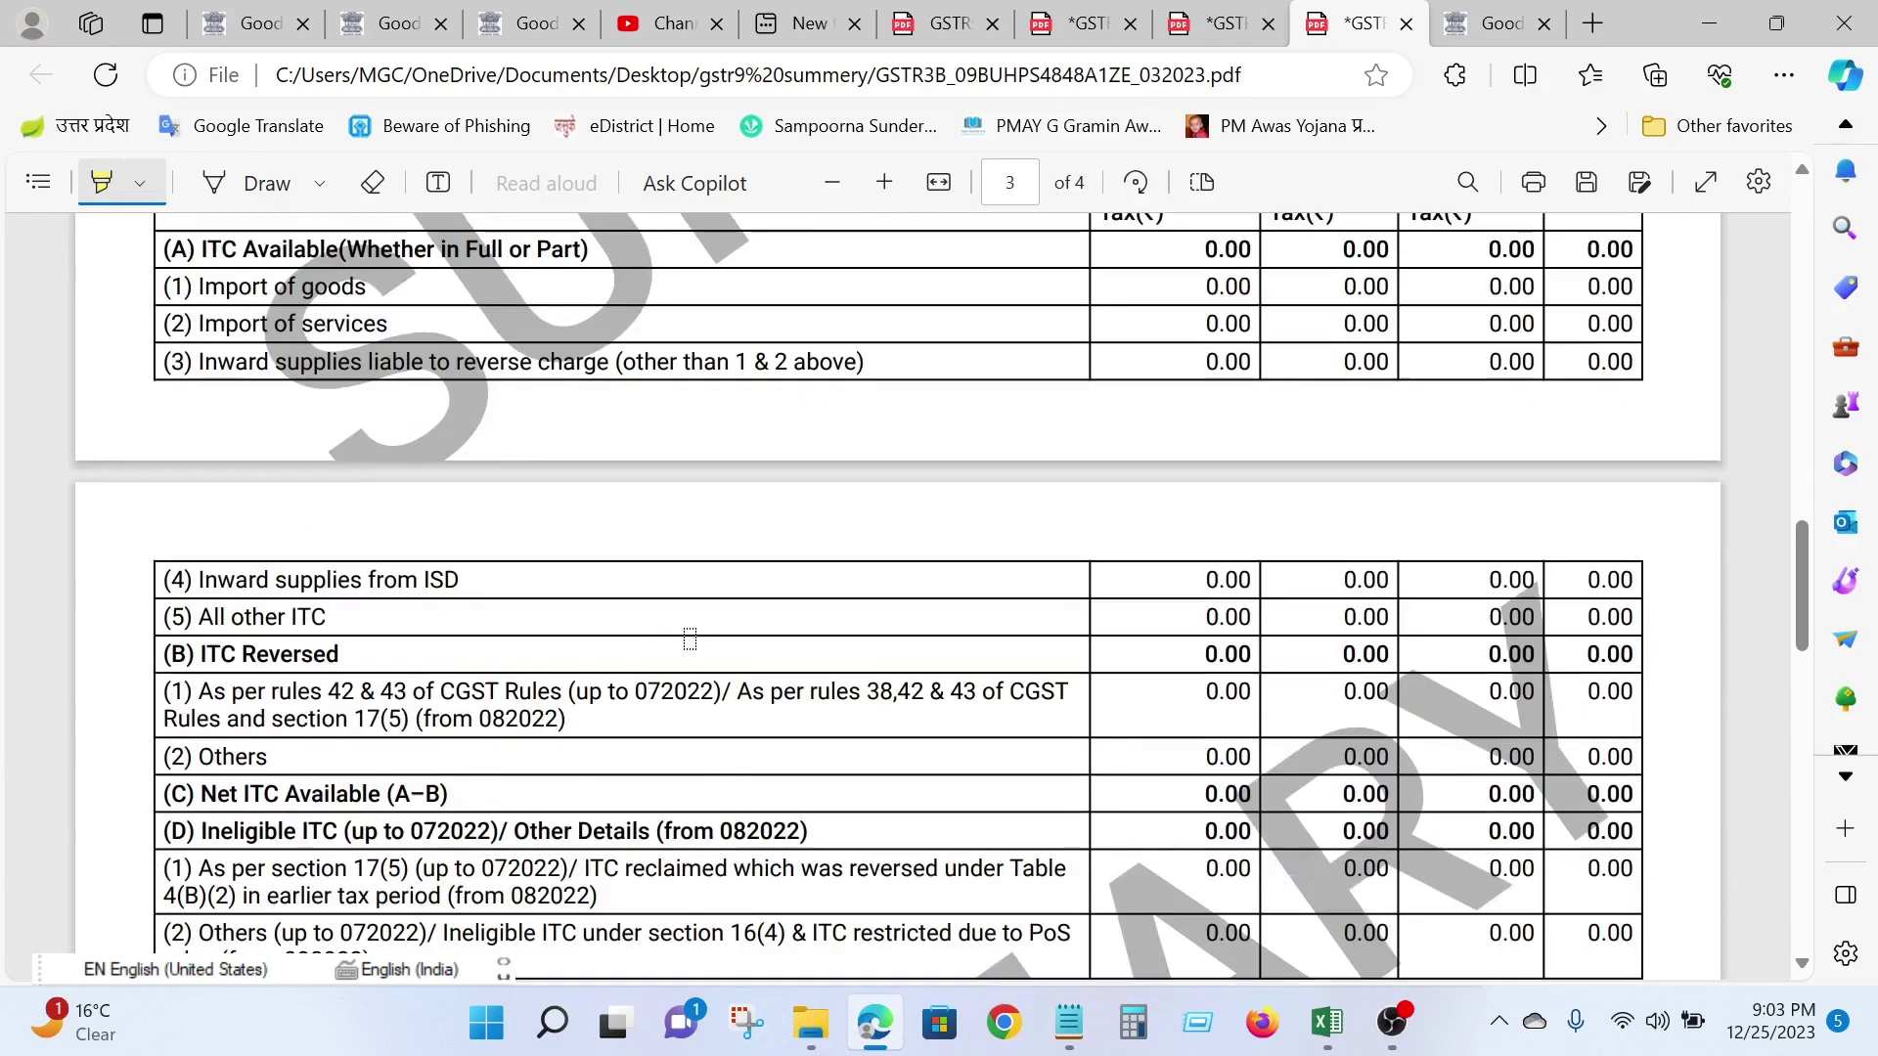
pyautogui.scroll(-2, 815, 724)
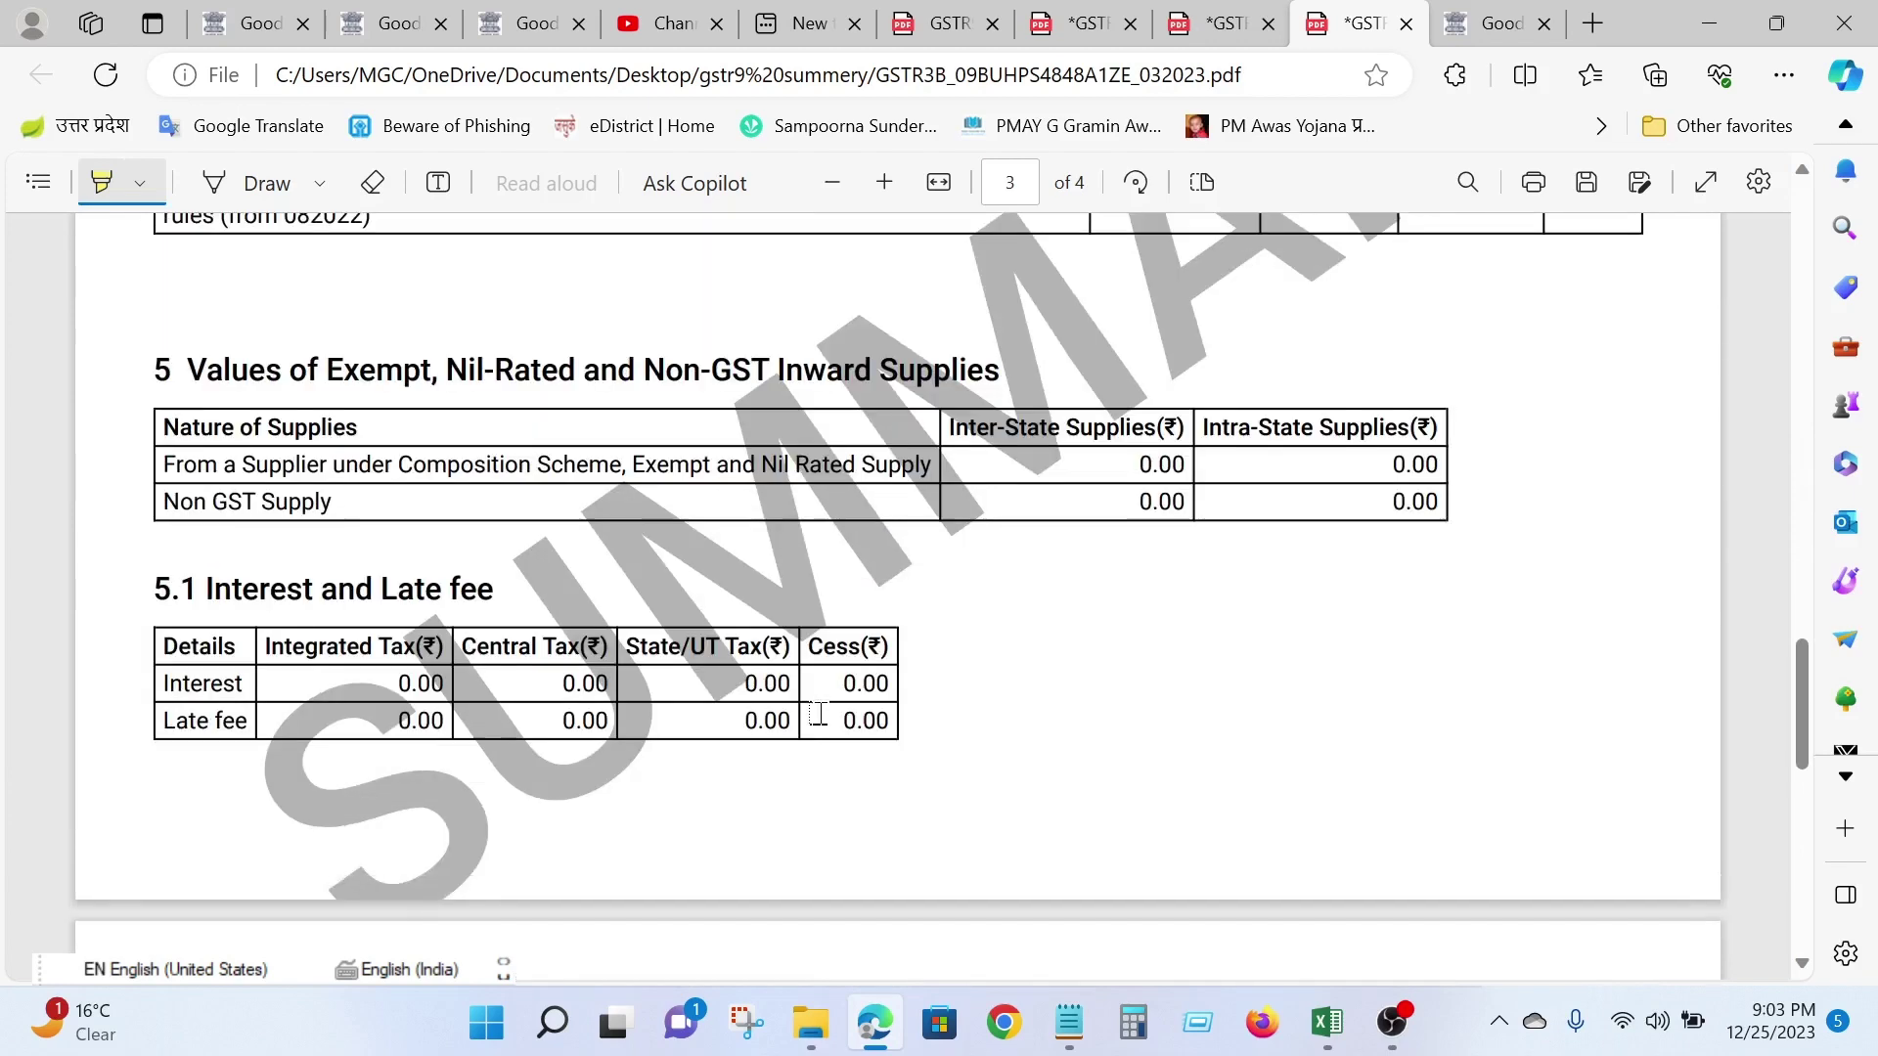
pyautogui.scroll(-4, 907, 702)
pyautogui.scroll(-5, 1004, 712)
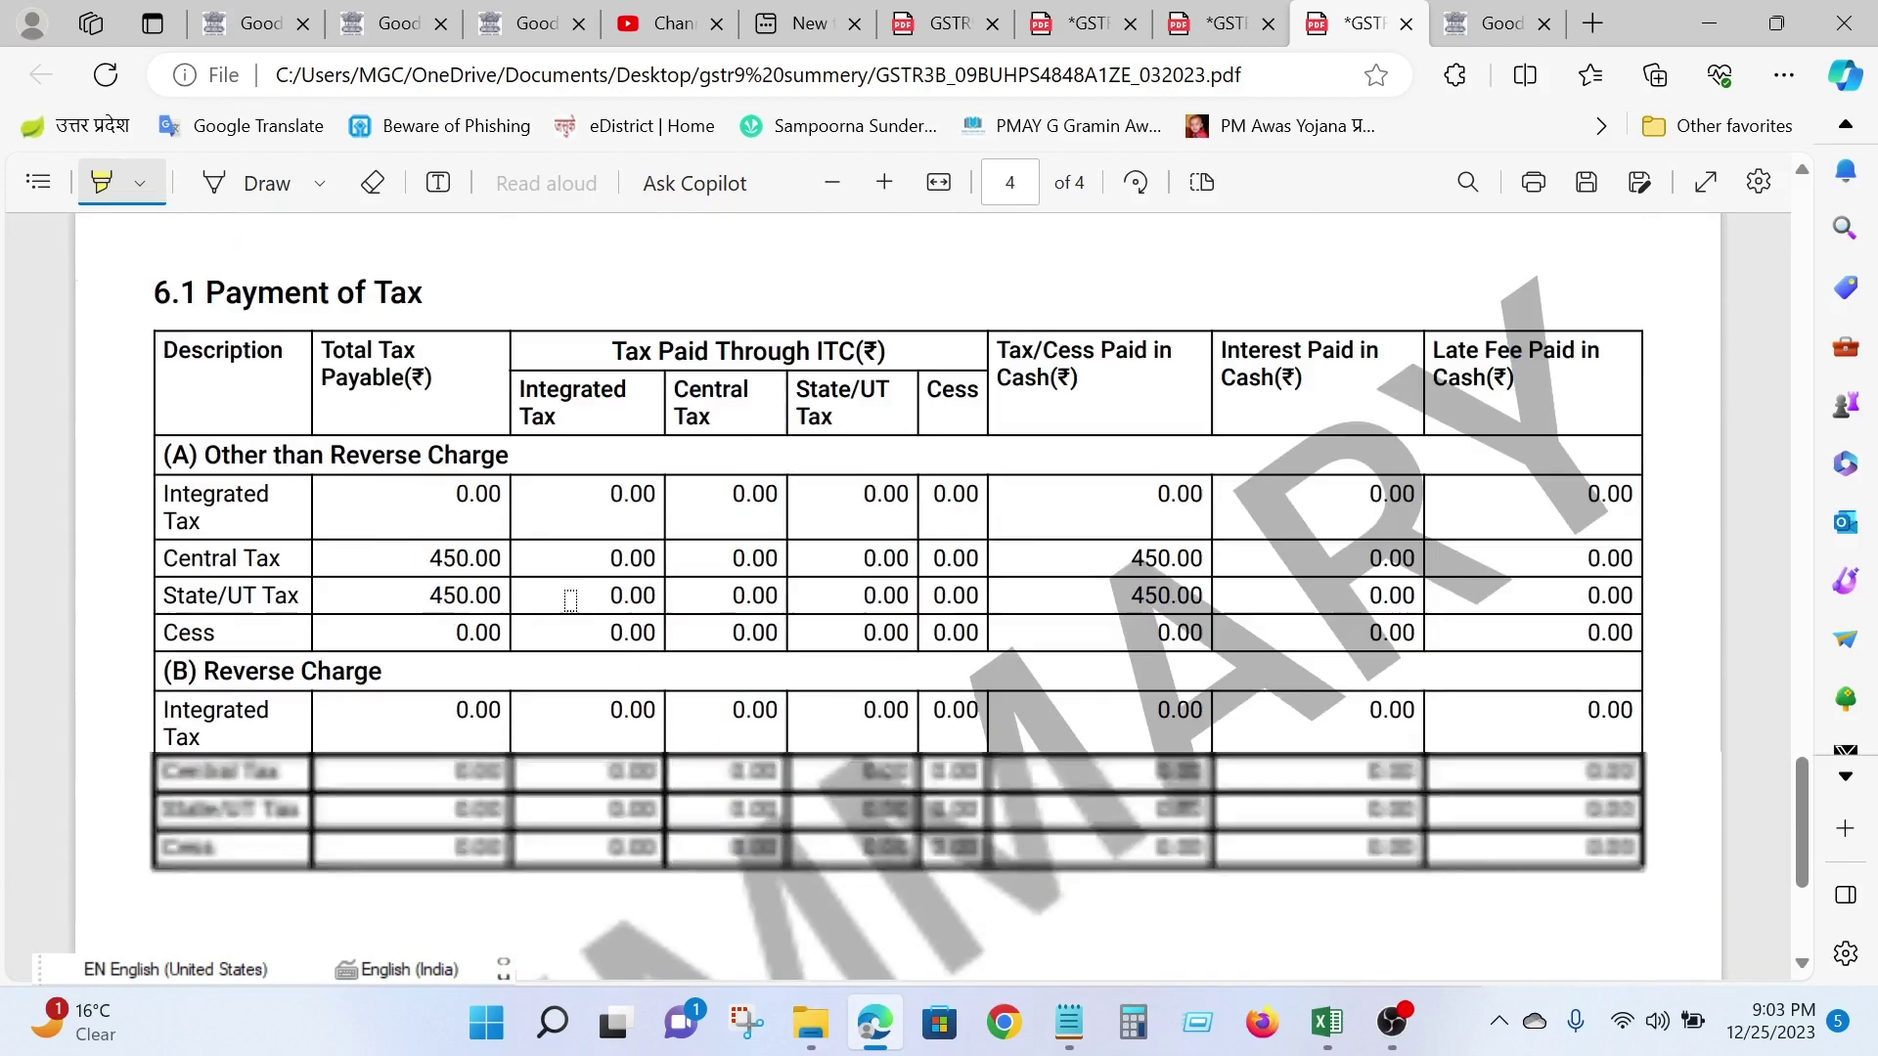
pyautogui.scroll(11, 721, 599)
pyautogui.scroll(8, 753, 645)
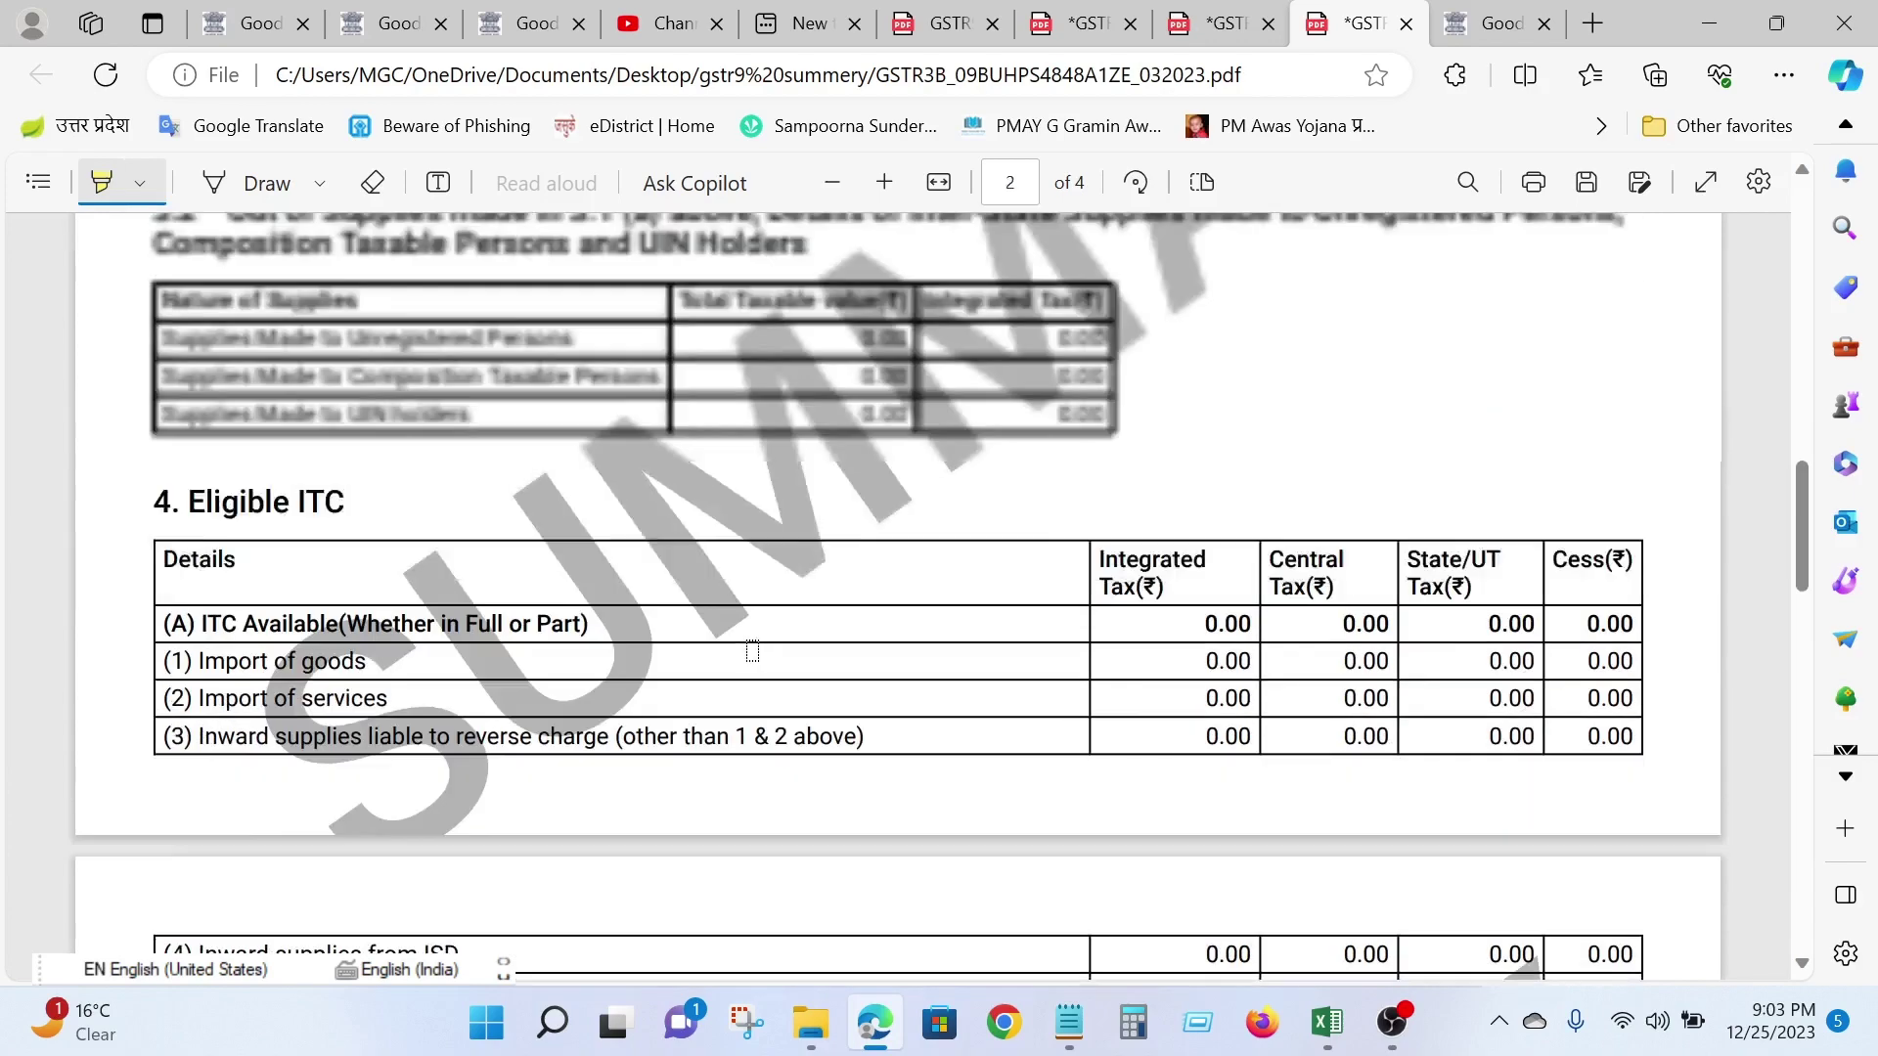
pyautogui.scroll(3, 910, 675)
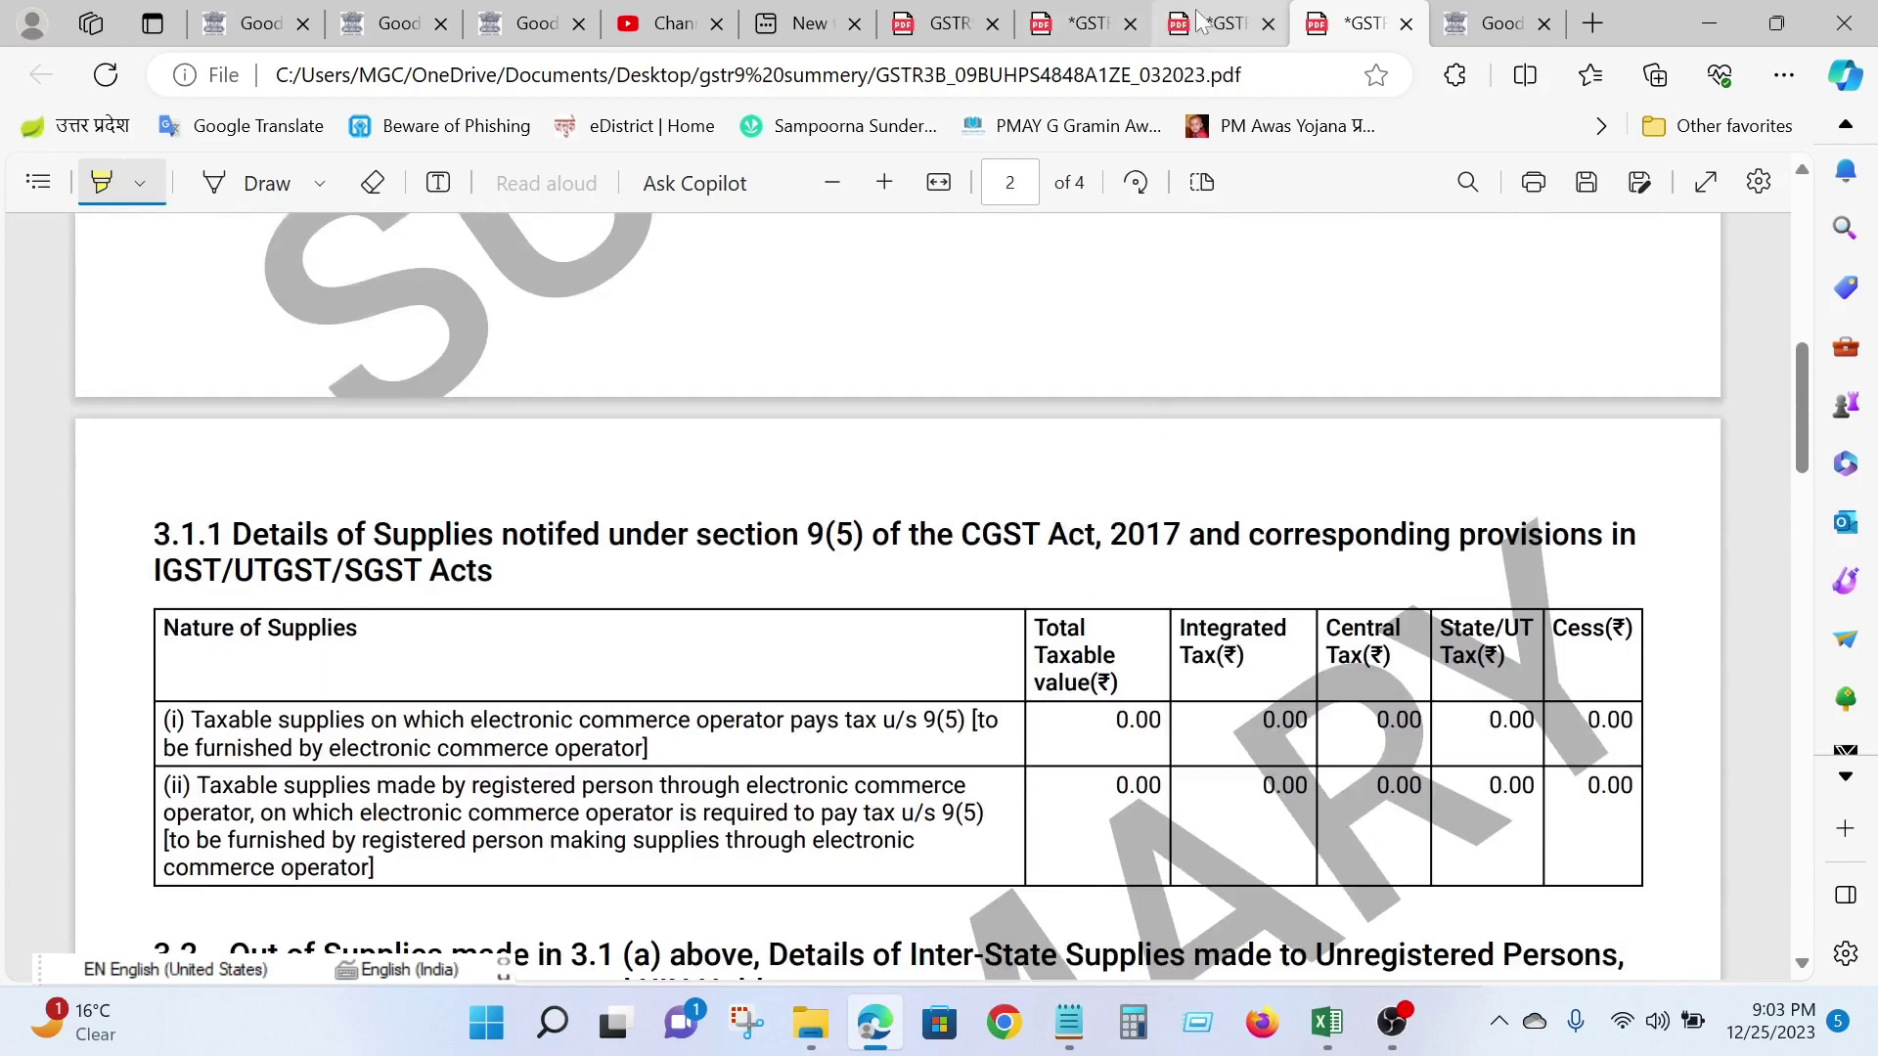
# Highlight the 9A amendment sections in the GSTR-1/IFF summary PDF, starting from the B2B Regular heading
pyautogui.click(1211, 25)
pyautogui.scroll(-6, 615, 526)
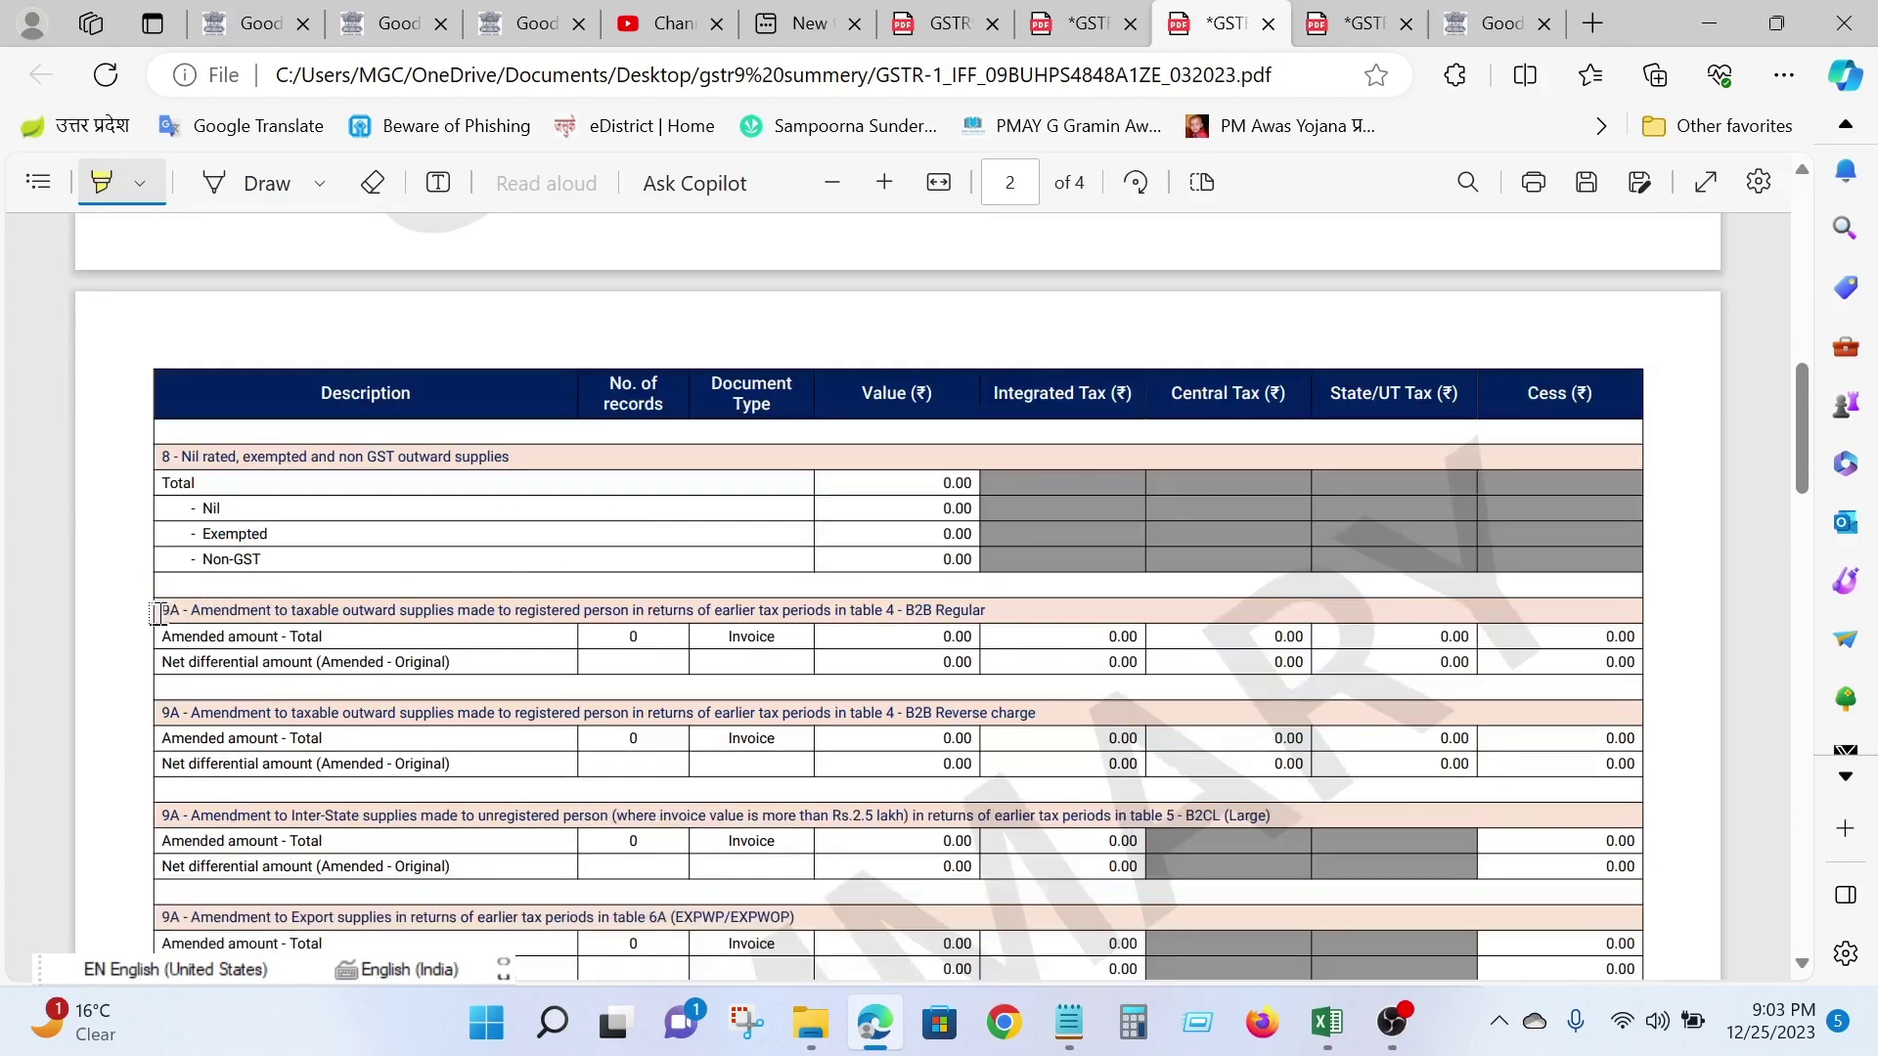
pyautogui.moveTo(158, 614)
pyautogui.mouseDown()
pyautogui.moveTo(1017, 615)
pyautogui.moveTo(1013, 598)
pyautogui.moveTo(986, 618)
pyautogui.moveTo(850, 600)
pyautogui.mouseUp()
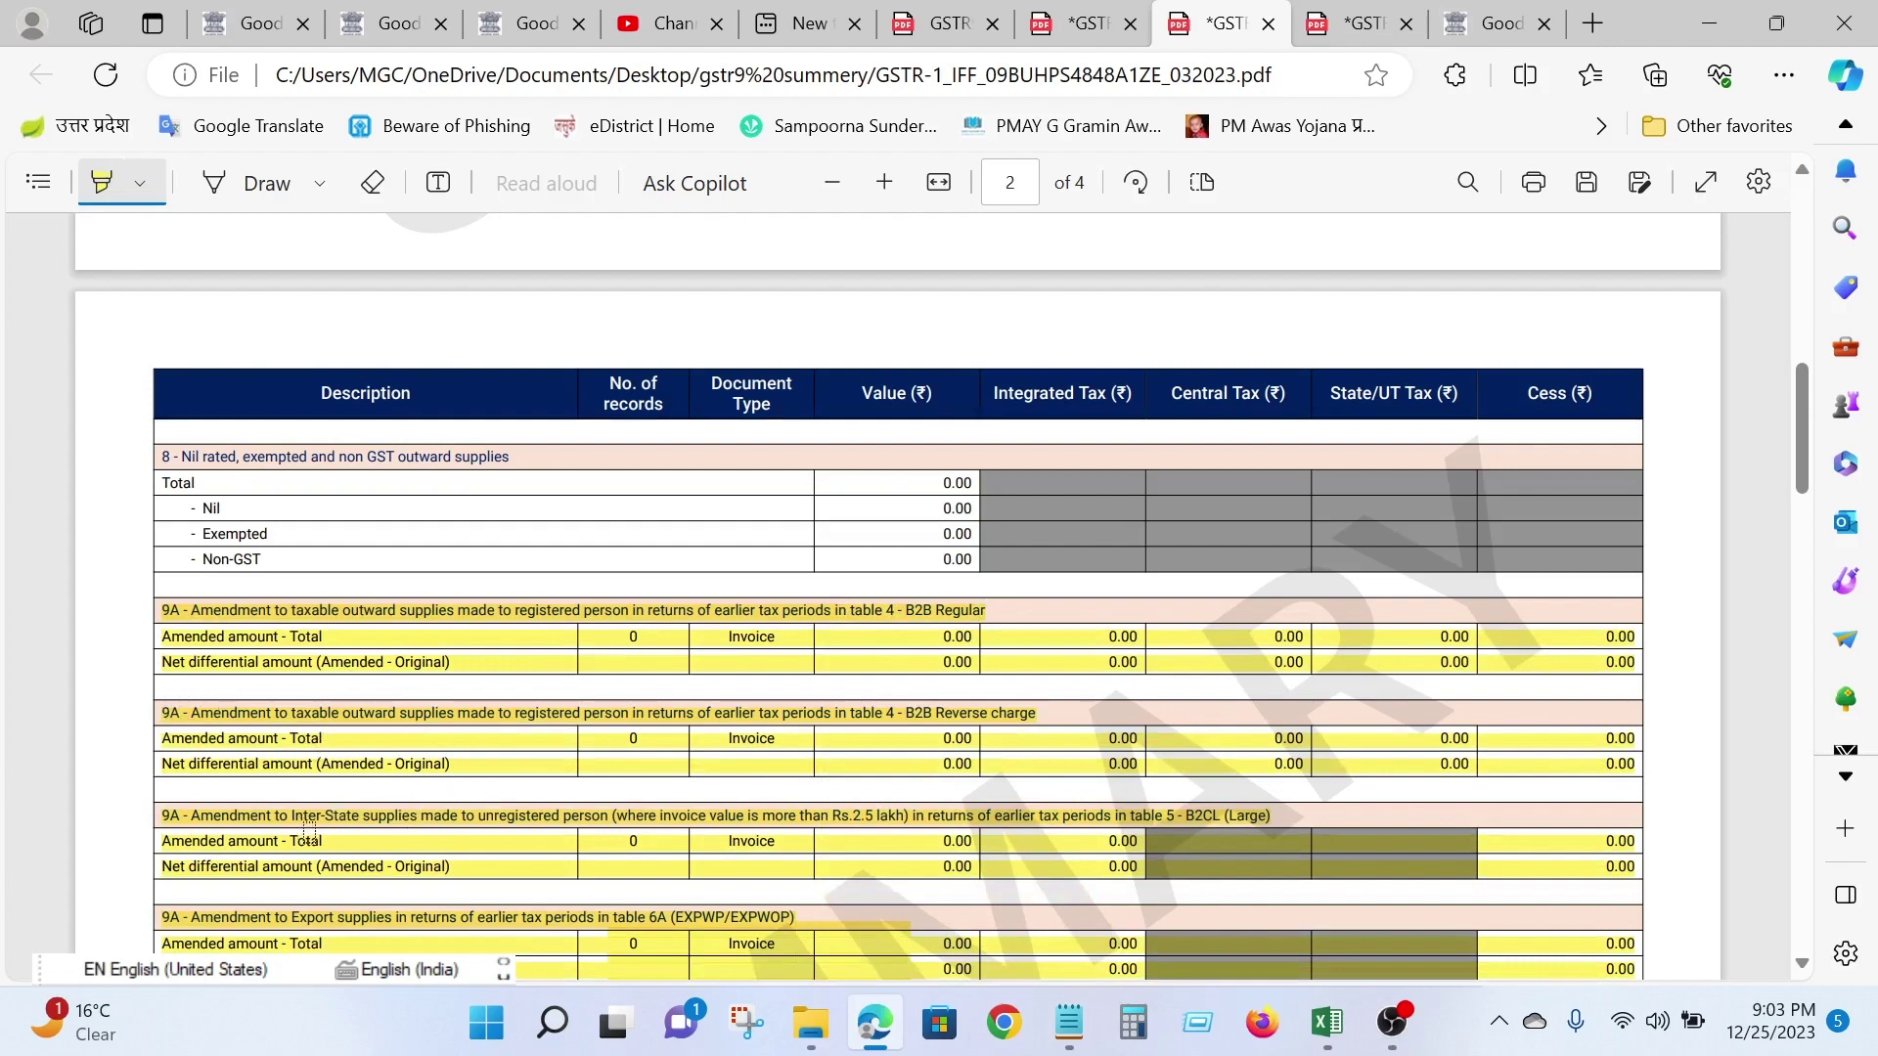
pyautogui.scroll(-4, 520, 665)
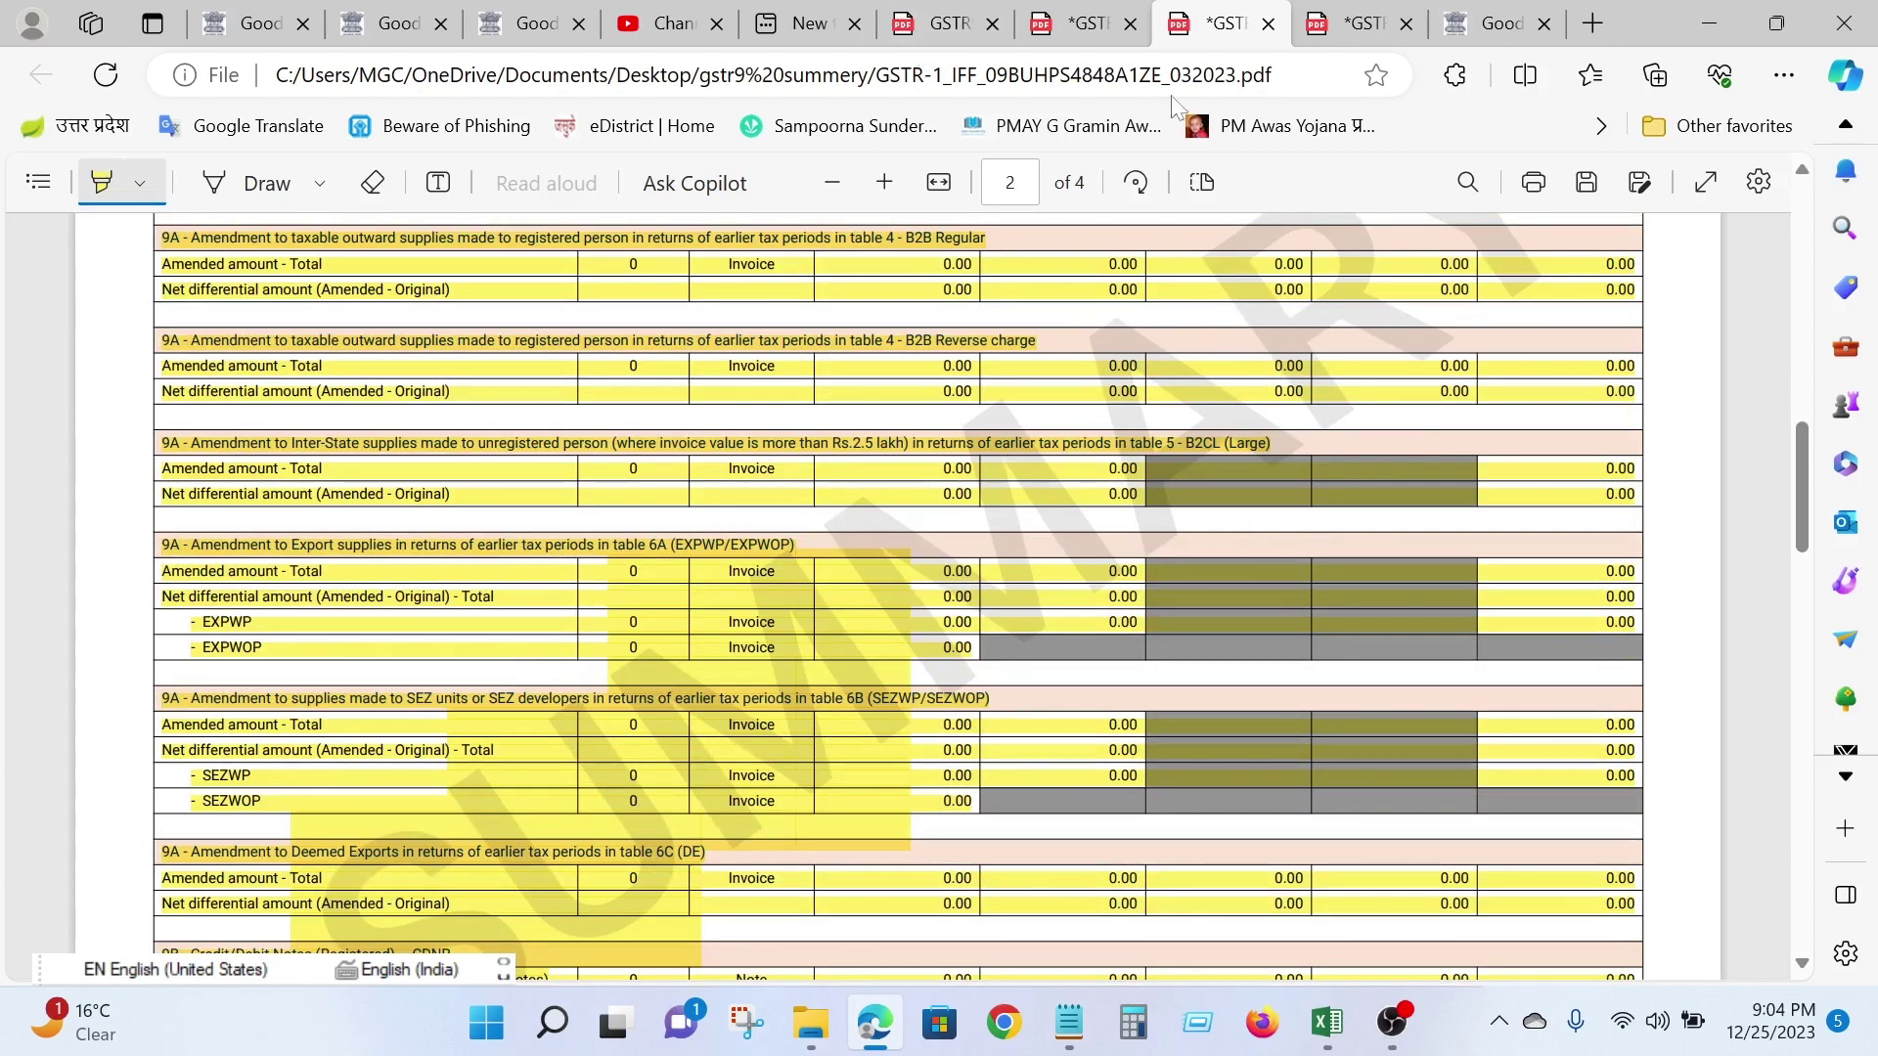
# Review the start of table 4 in the system computed GSTR-9 PDF and return to the GSTR-9 dashboard on the GST portal
pyautogui.click(1080, 29)
pyautogui.scroll(-1, 1002, 484)
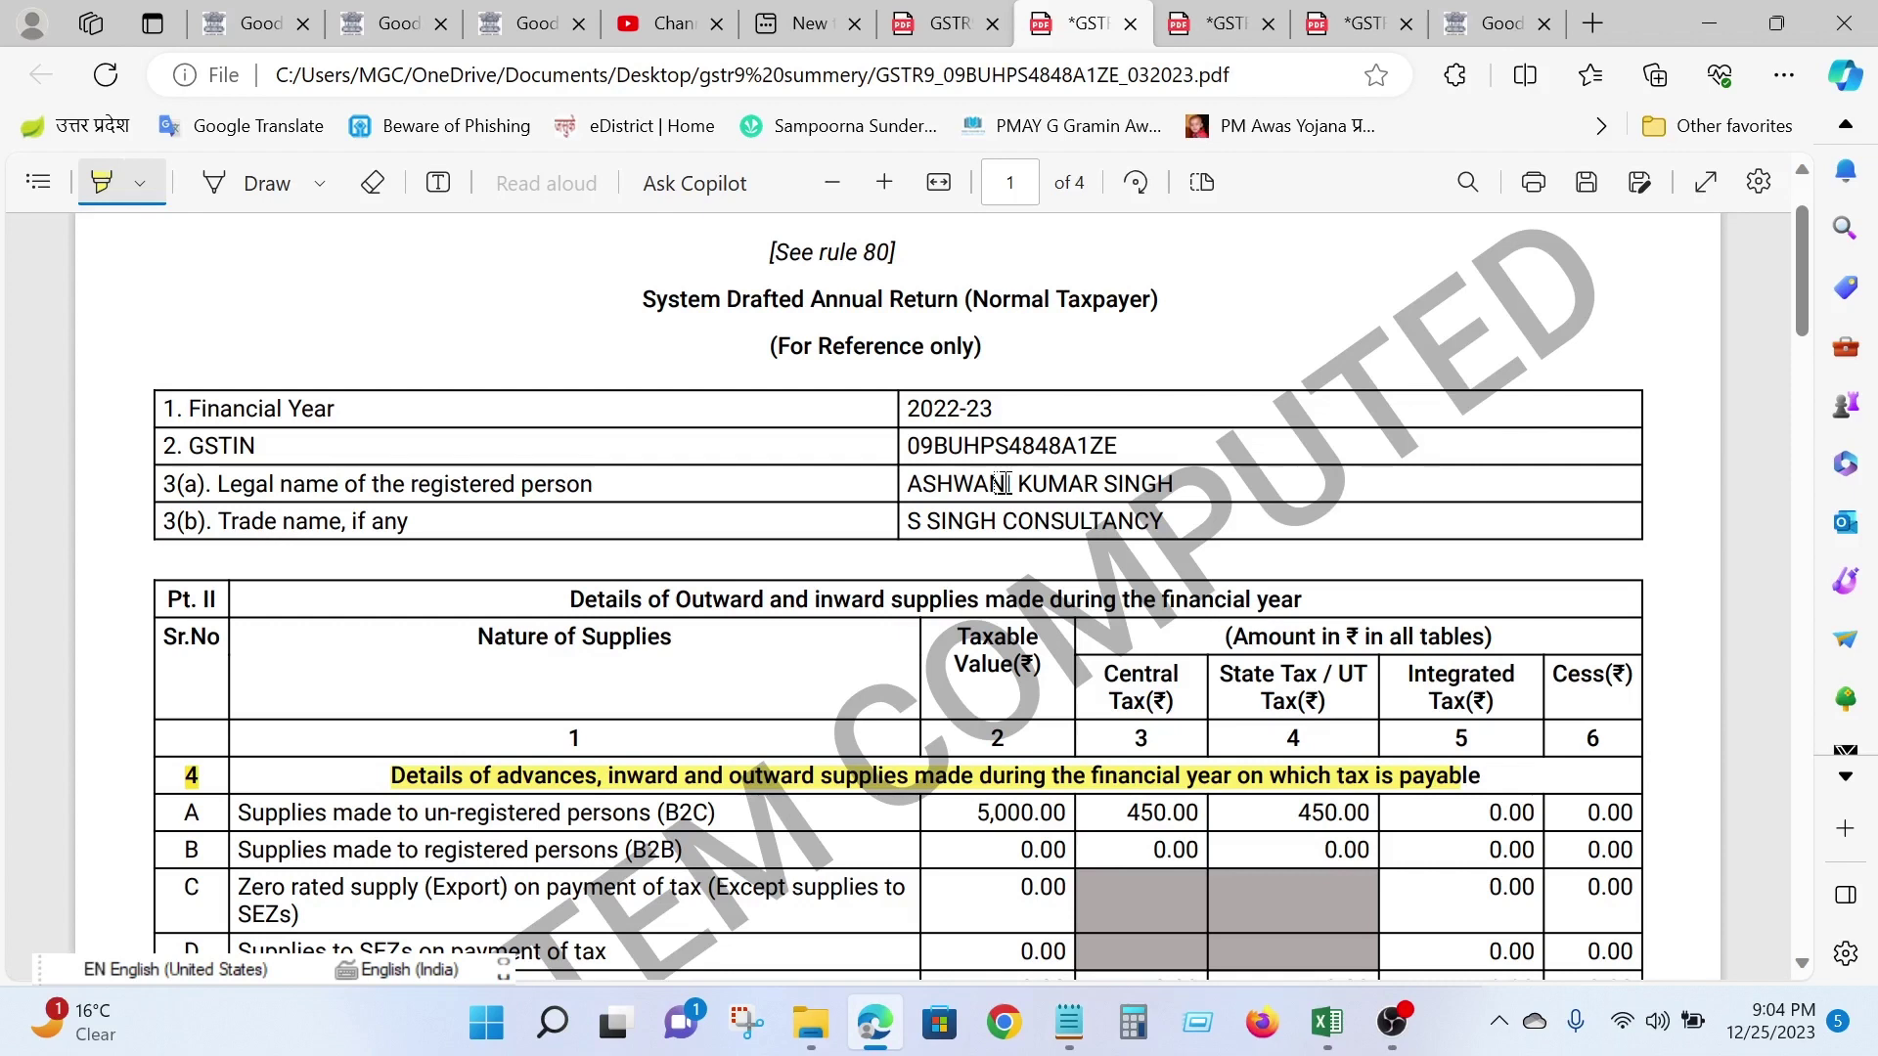
pyautogui.click(1496, 23)
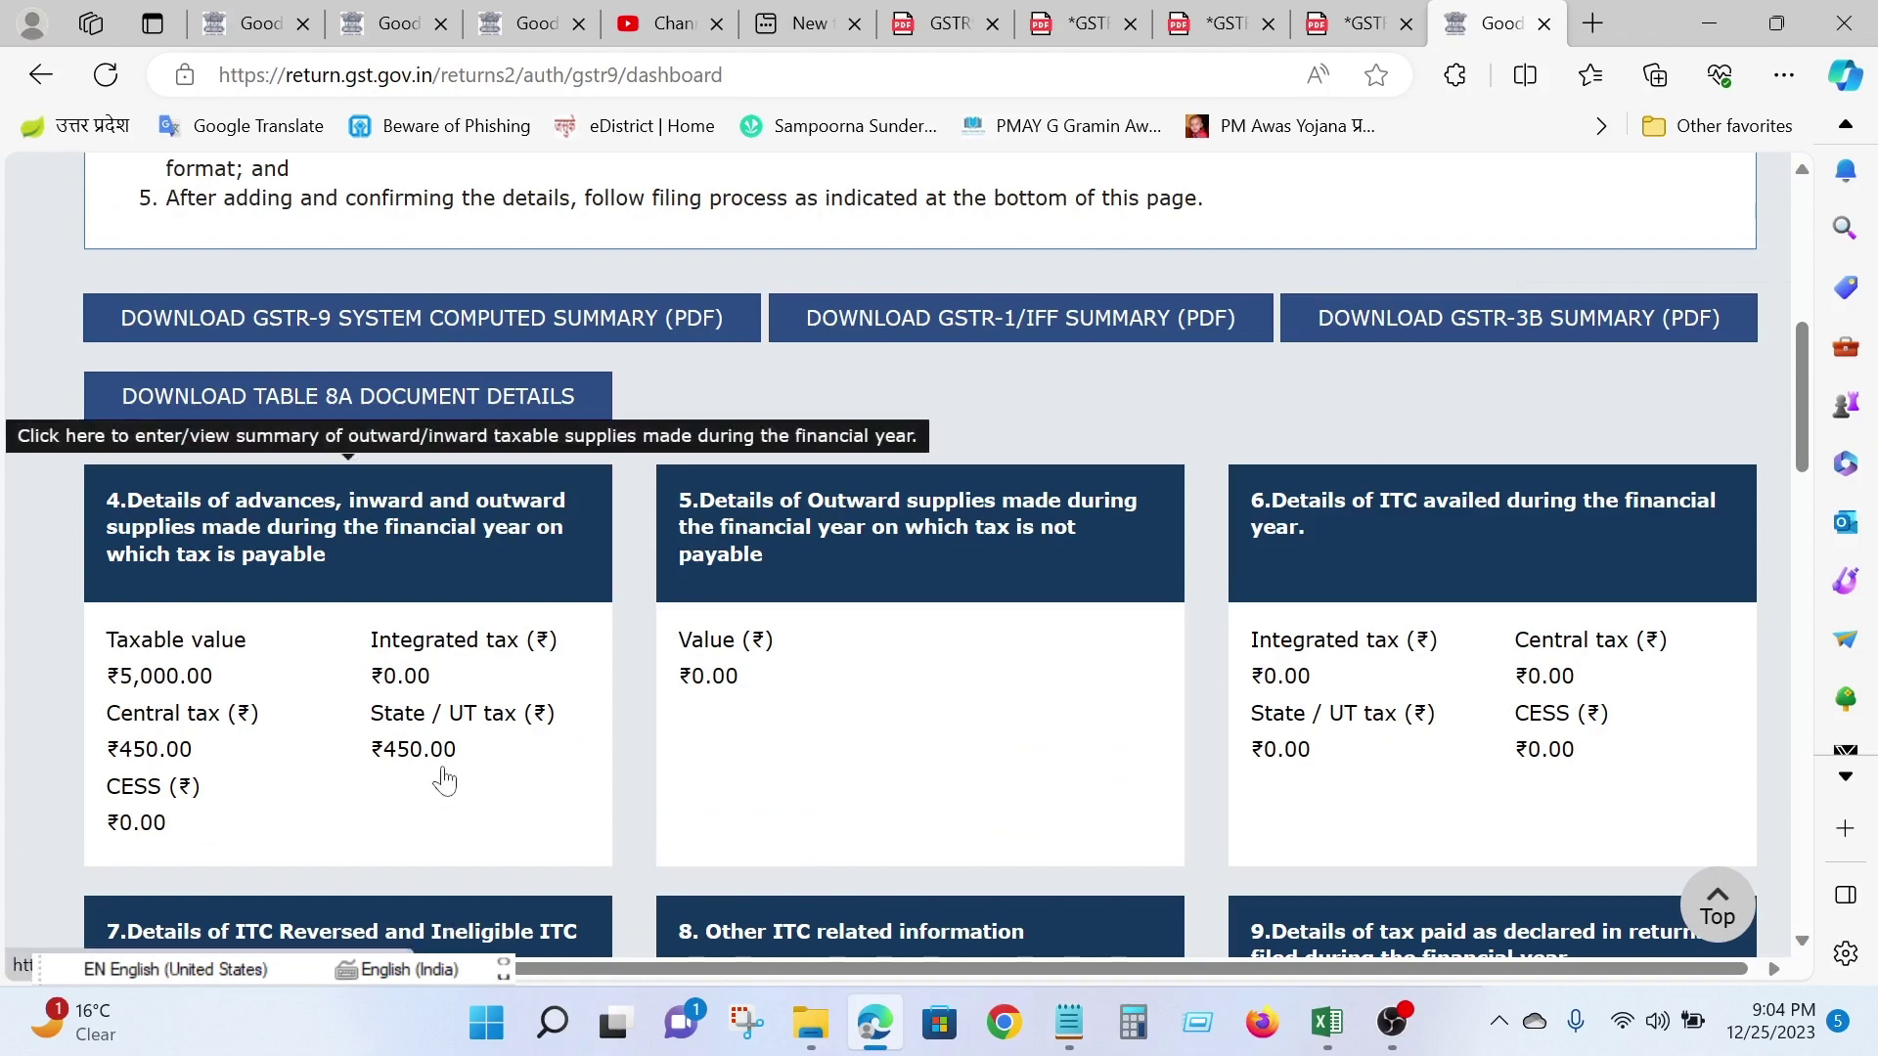